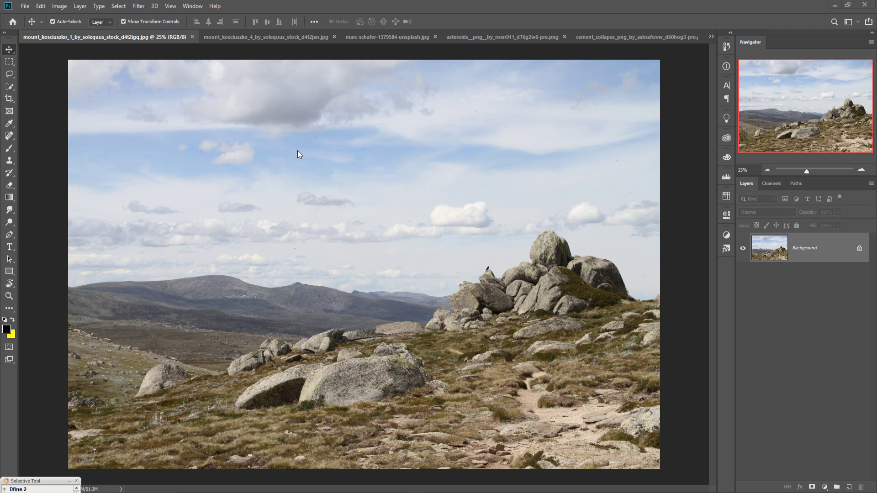
Create a new 1920 x 1080 pixel document at 300 pixels/inch in RGB Color, 8 bit, with a white background.
left_click(25, 6)
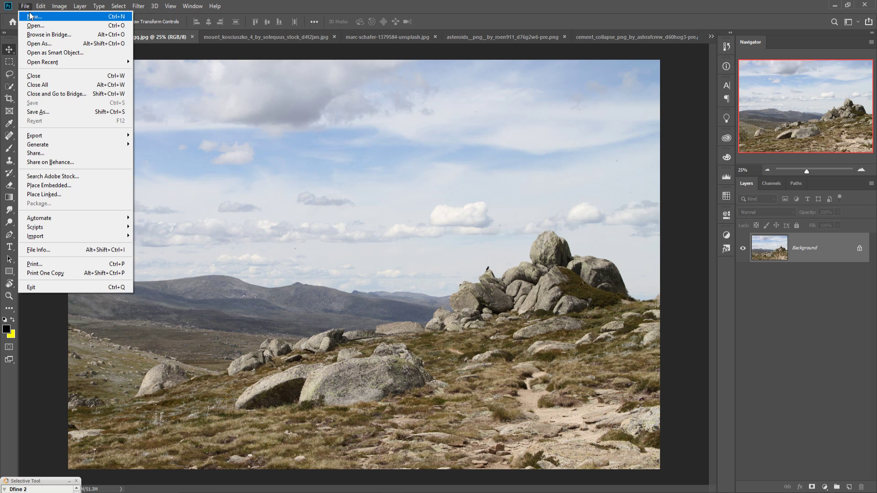
left_click(30, 18)
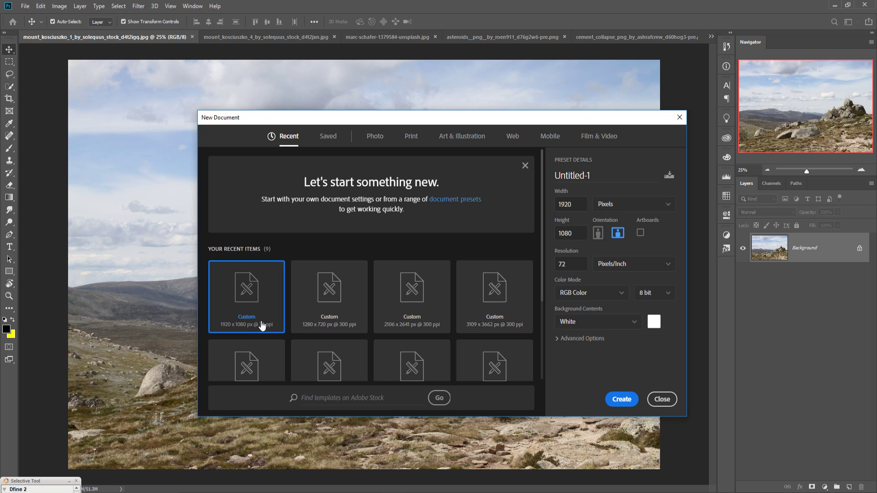
left_click(581, 206)
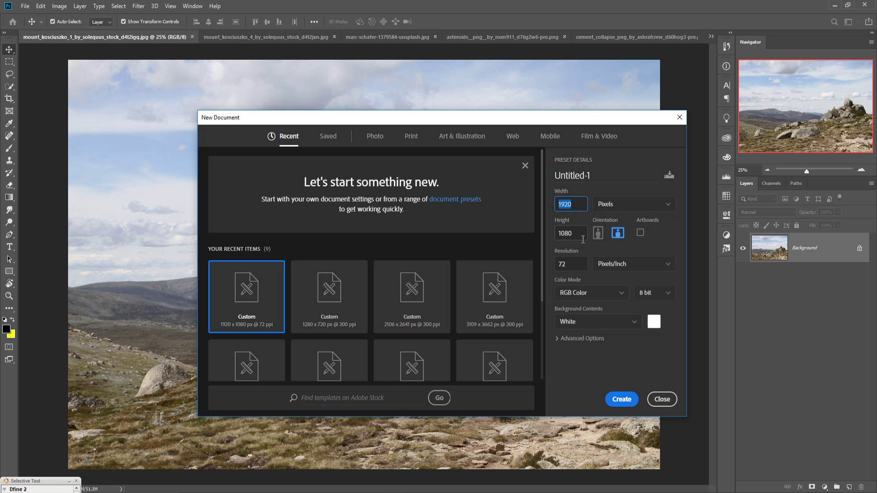
left_click(561, 236)
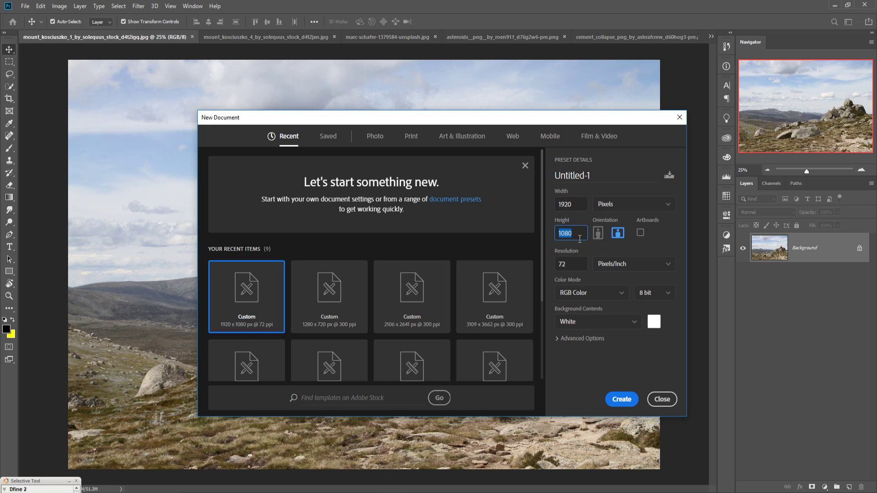
left_click(560, 269)
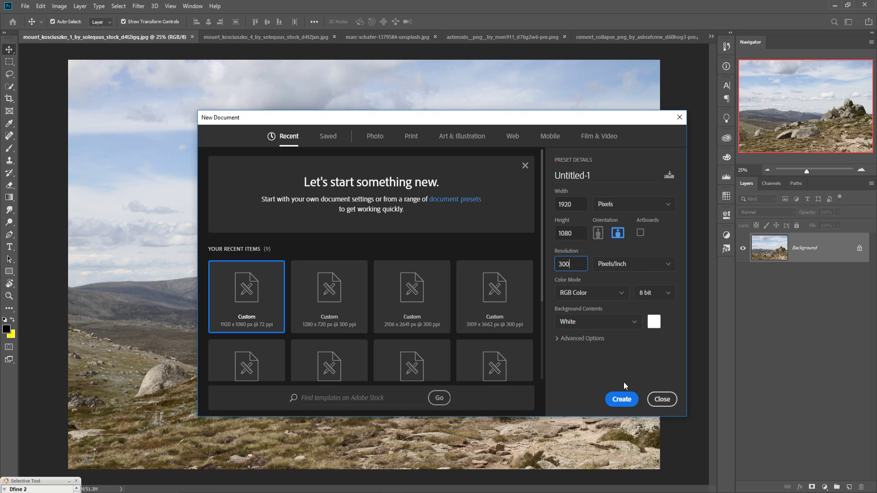
left_click(621, 400)
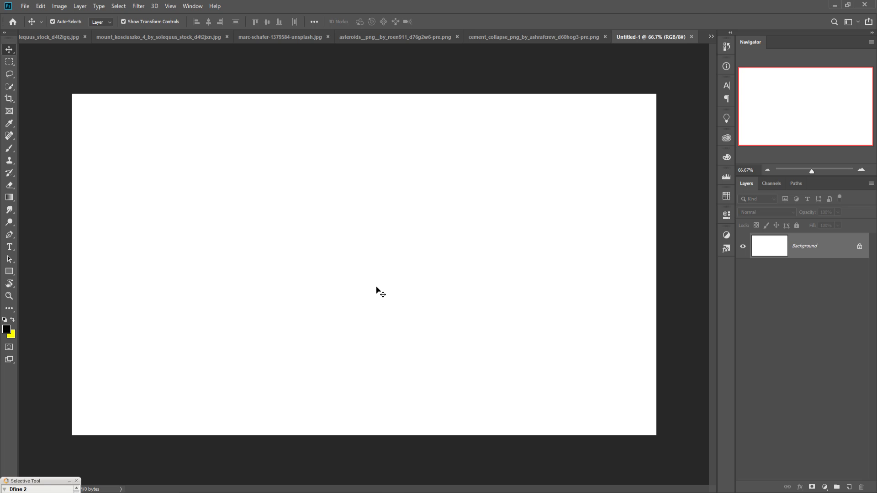
In the purple galaxy image, select the picture area between the black bars with the Rectangular Marquee tool.
left_click(711, 37)
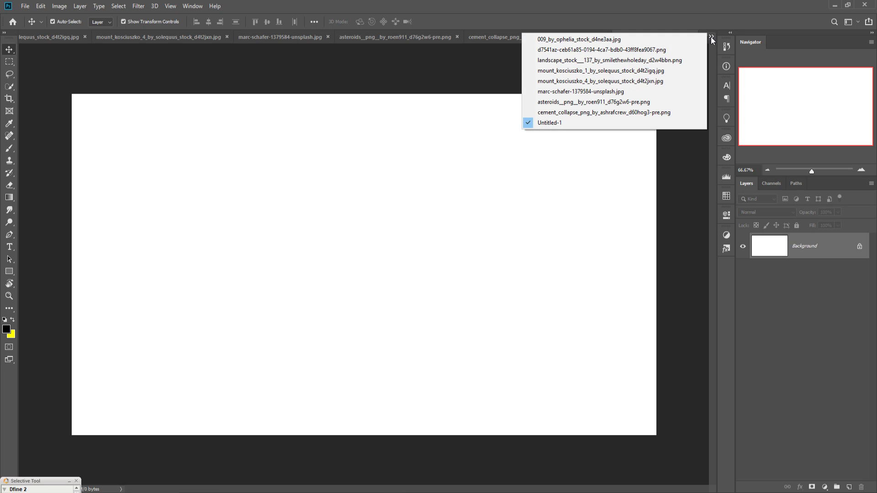
left_click(646, 39)
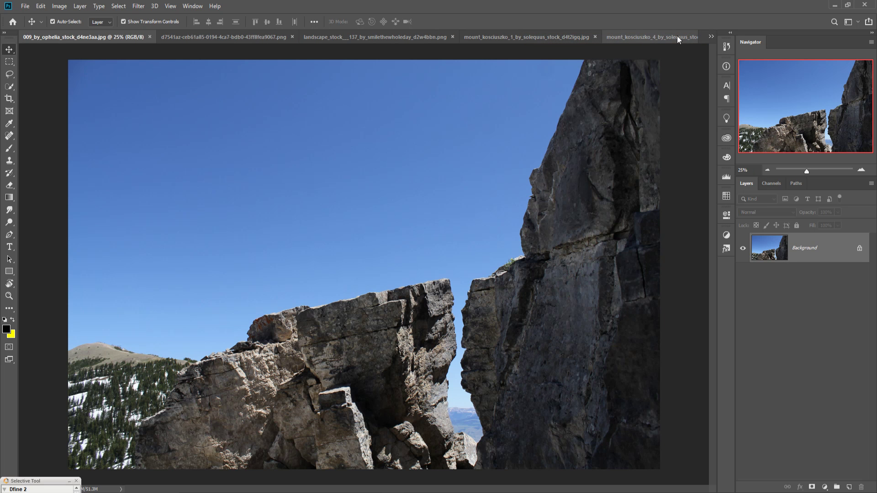
left_click(711, 36)
left_click(662, 50)
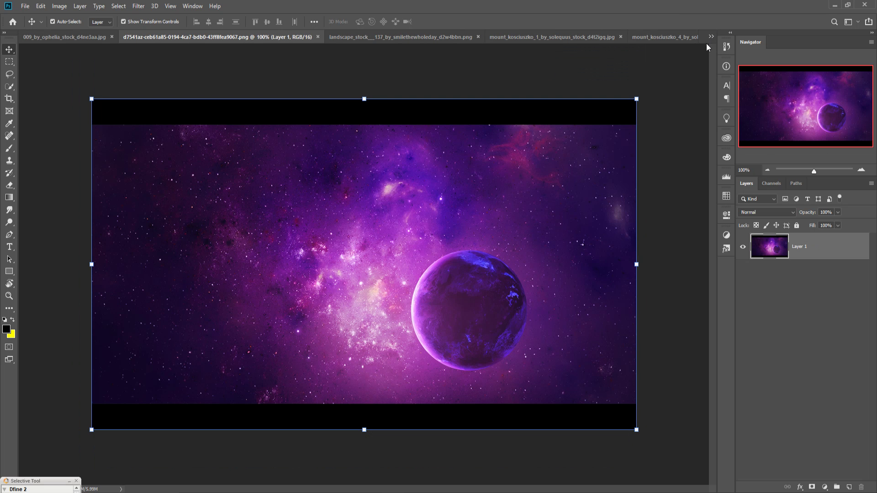
left_click(9, 63)
right_click(9, 63)
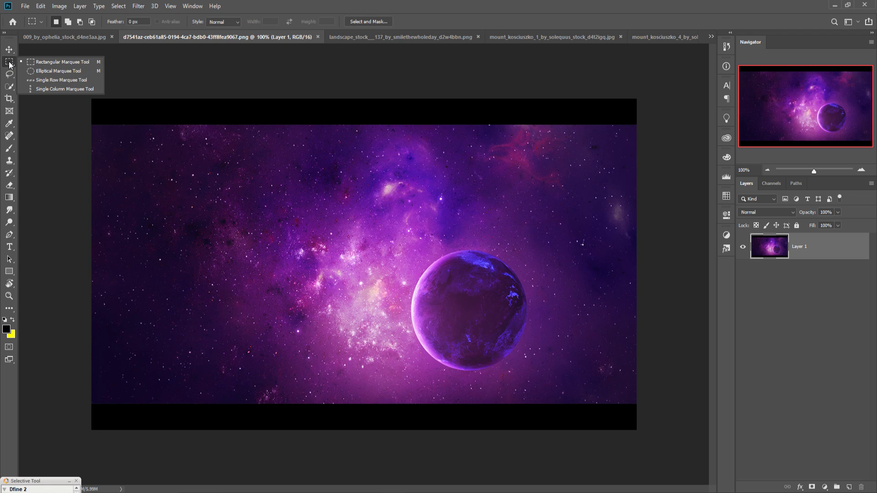
left_click(59, 65)
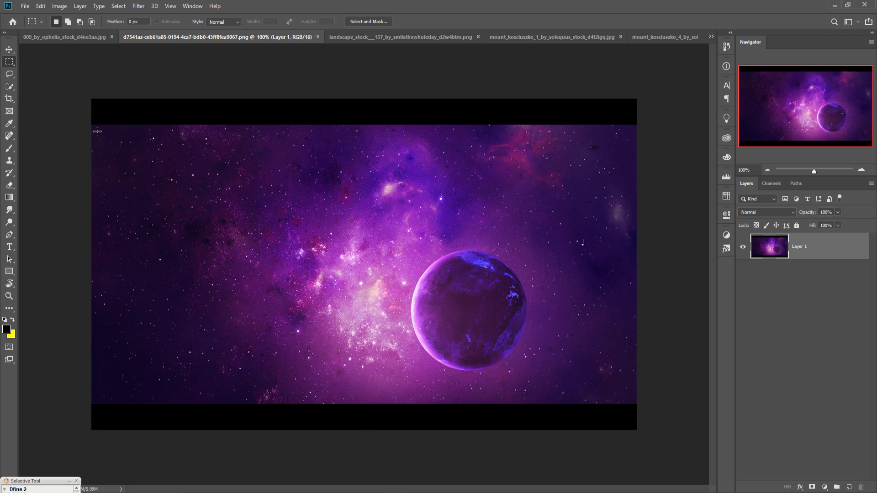
left_click_drag(98, 132, 650, 404)
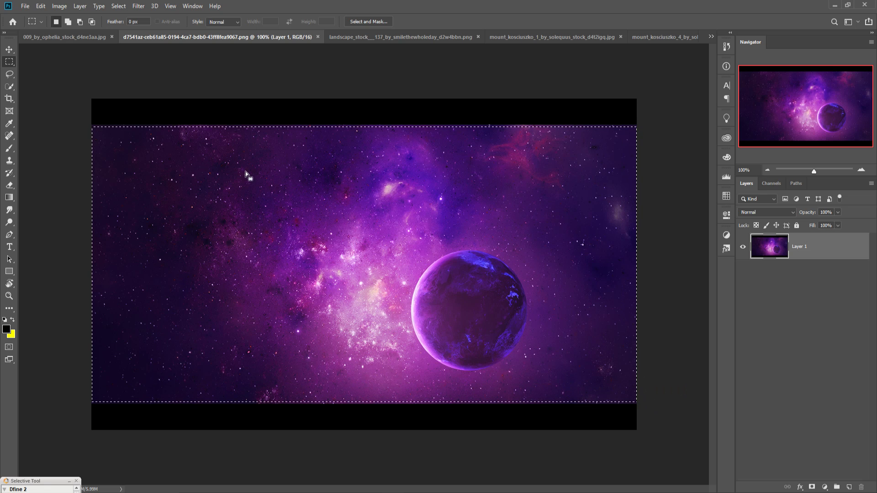
Copy the selected galaxy area into the Untitled-1 document with the Move tool and shift it fully onto the white canvas.
left_click(10, 50)
left_click_drag(229, 37, 232, 65)
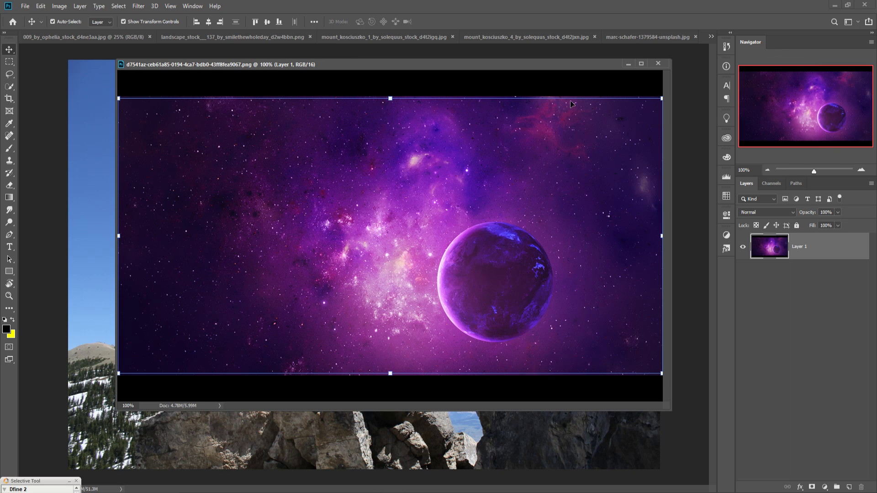
left_click(709, 41)
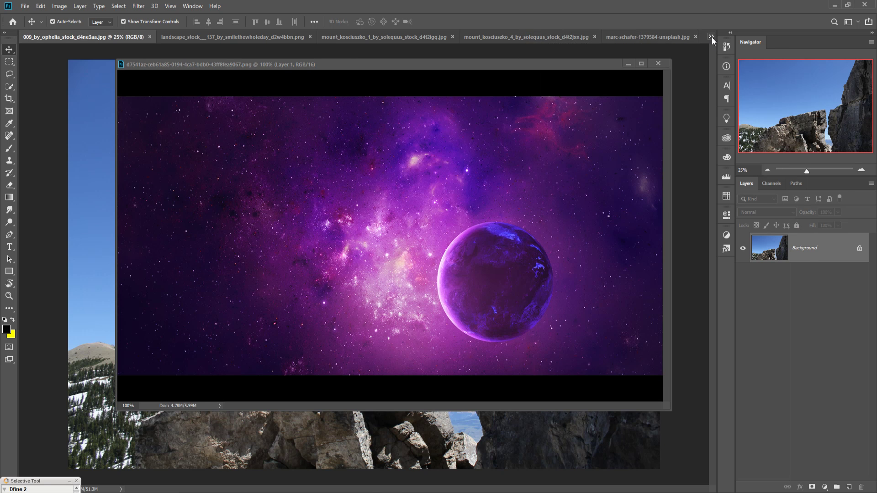
left_click(711, 37)
left_click(566, 113)
left_click_drag(400, 65, 468, 67)
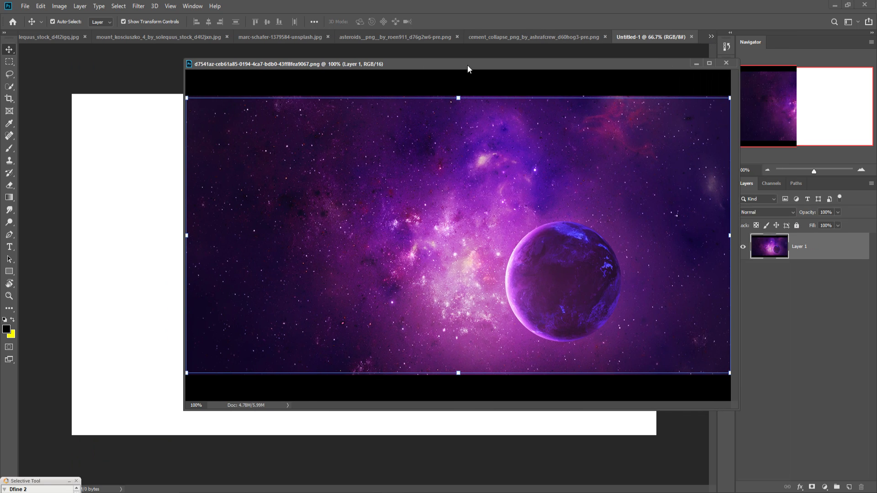
left_click_drag(453, 190, 165, 204)
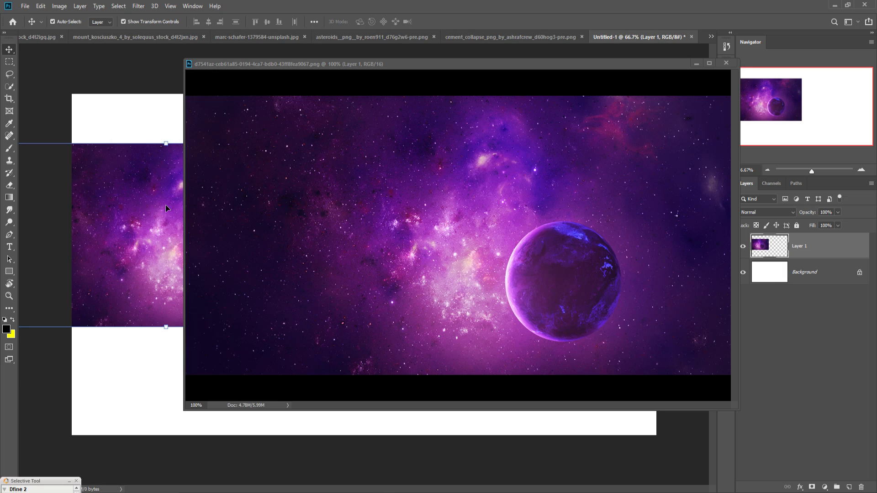
left_click(696, 63)
left_click_drag(318, 201, 374, 202)
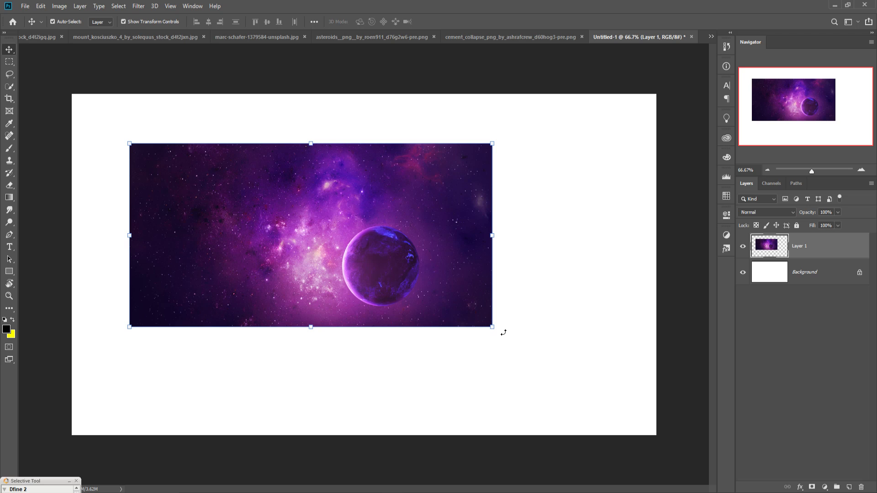
Flip the galaxy layer vertically.
left_click(42, 9)
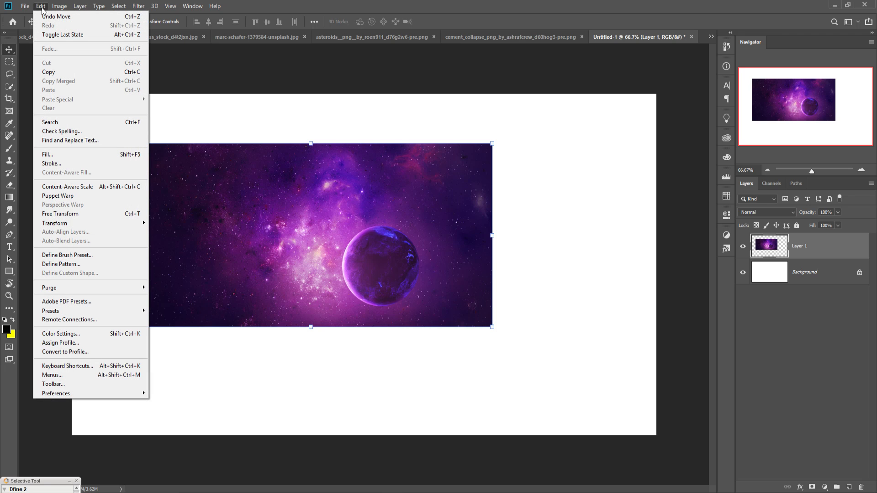
mouse_move(144, 223)
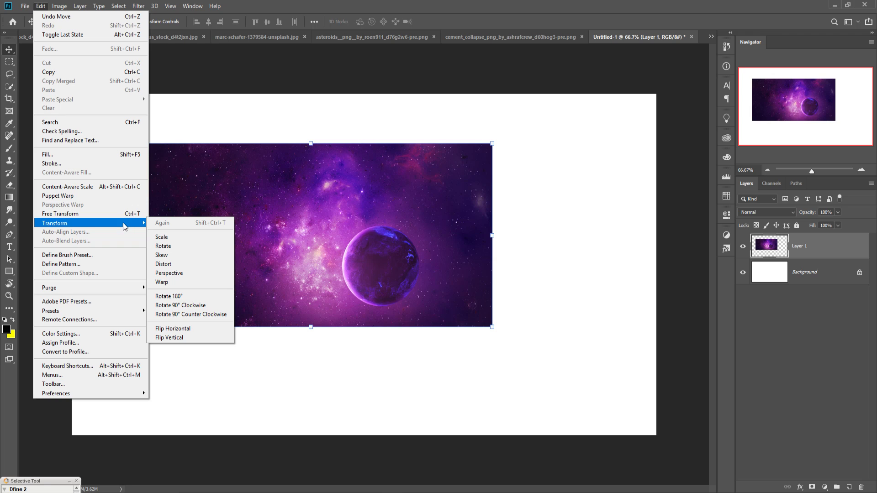
left_click(169, 337)
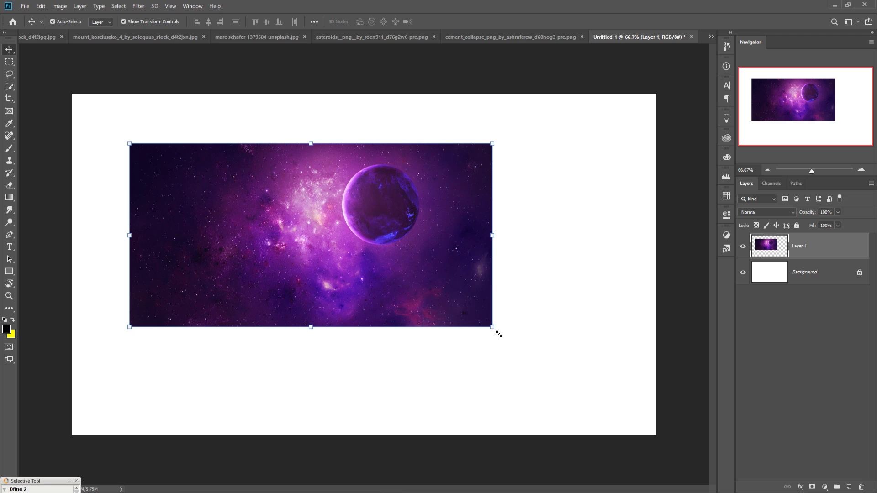
Scale the galaxy layer to 188.37% so it covers the whole canvas, and shift it slightly to the right.
left_click_drag(499, 334, 653, 439)
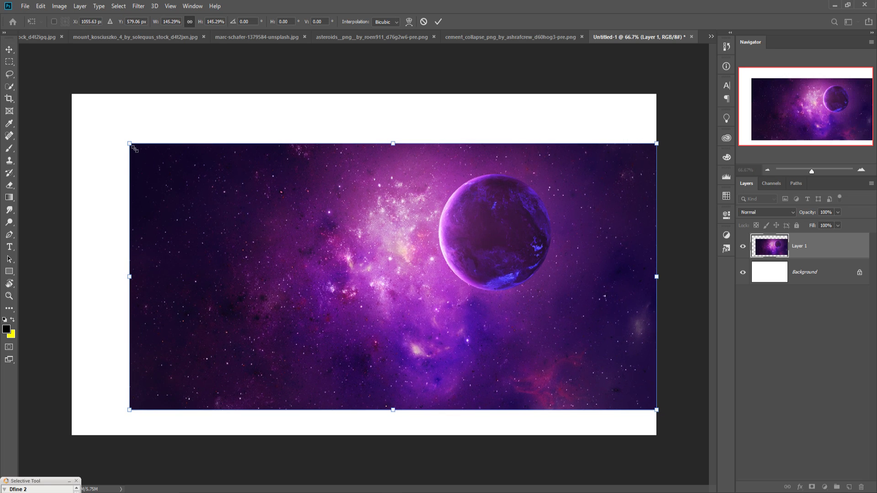
left_click_drag(134, 149, 35, 79)
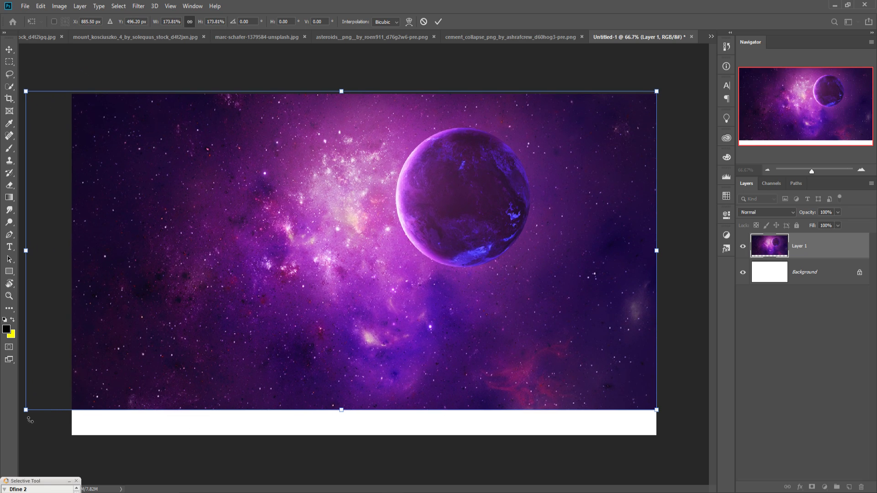
left_click_drag(31, 416, 2, 476)
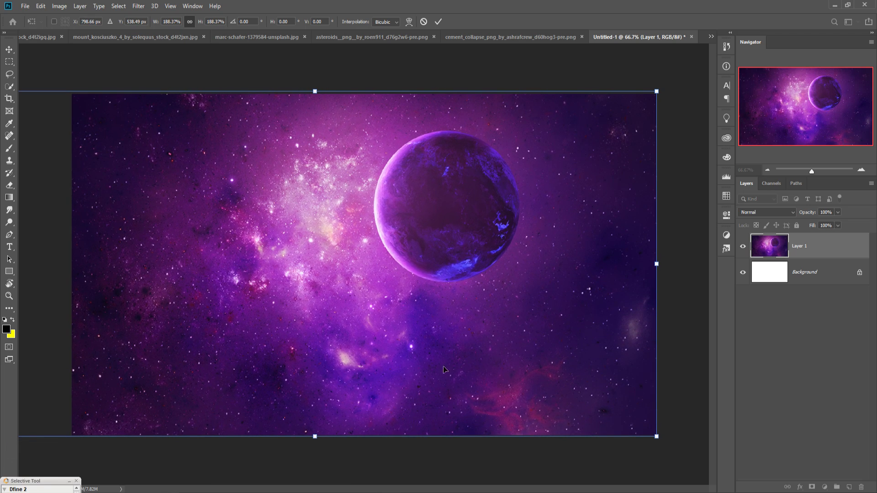
left_click_drag(505, 344, 505, 338)
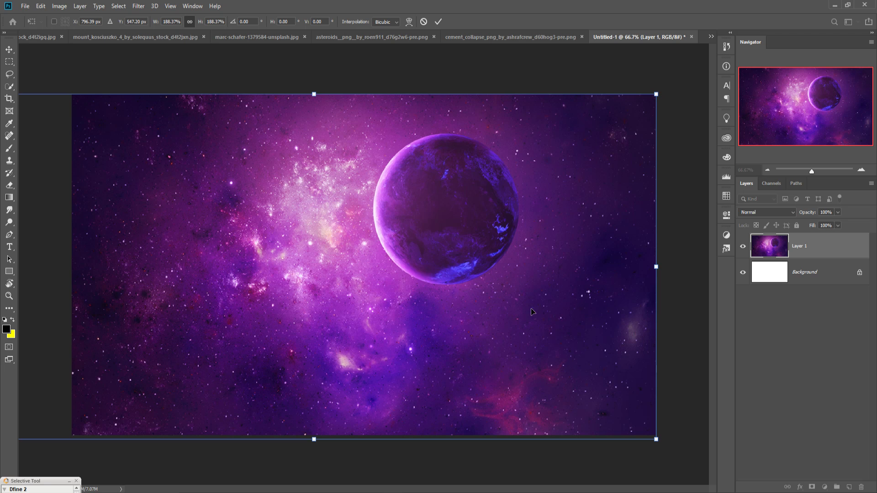
left_click(439, 22)
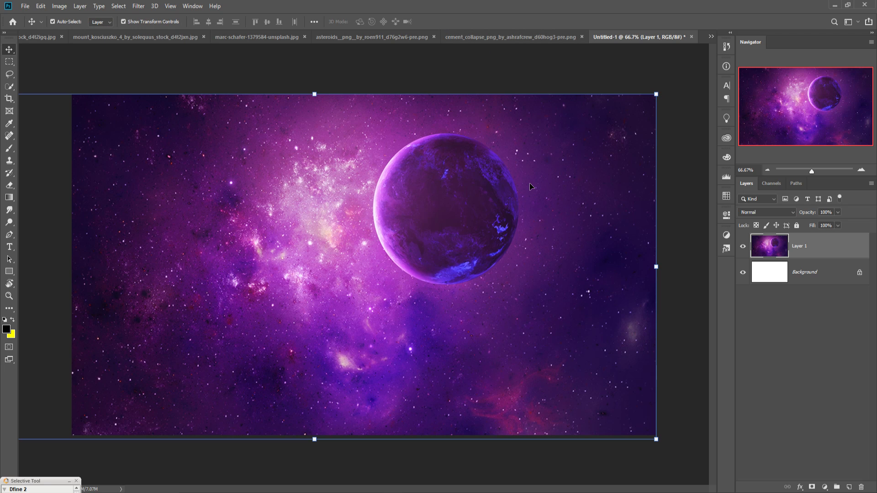
left_click_drag(534, 183, 563, 179)
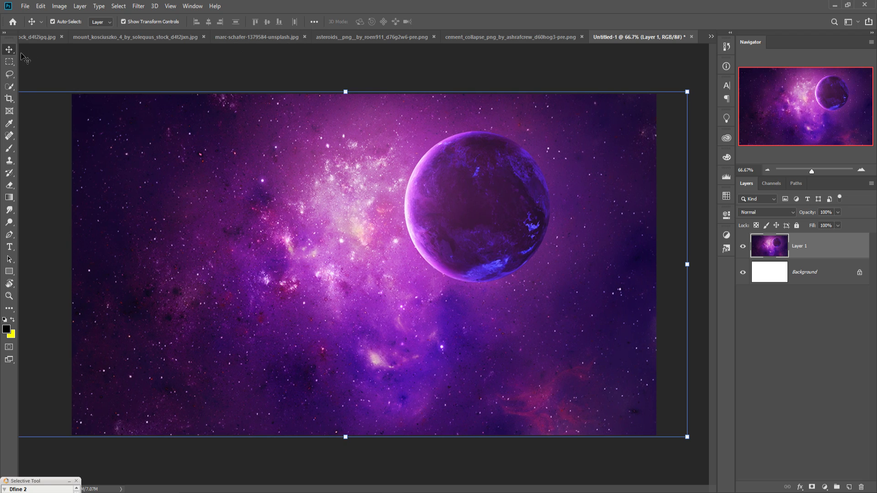
In the photo of the man with the red beanie, trace a Pen tool path around his body and both hand tools.
left_click(112, 37)
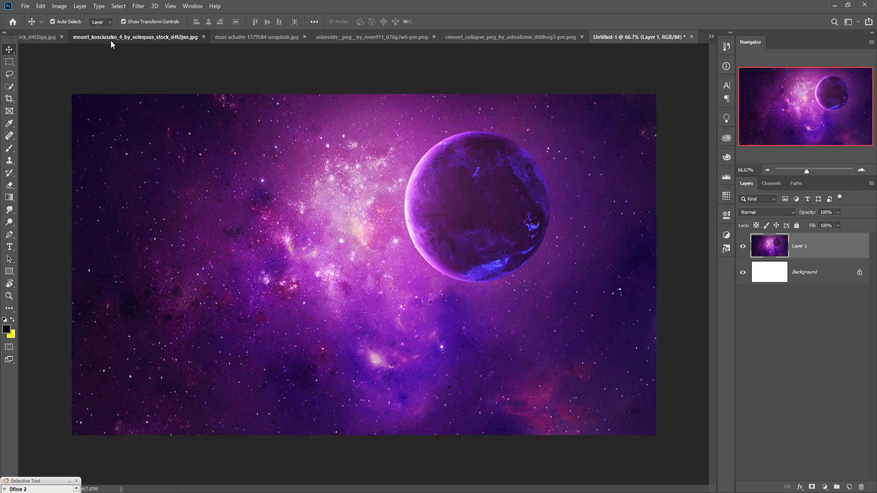
left_click(40, 39)
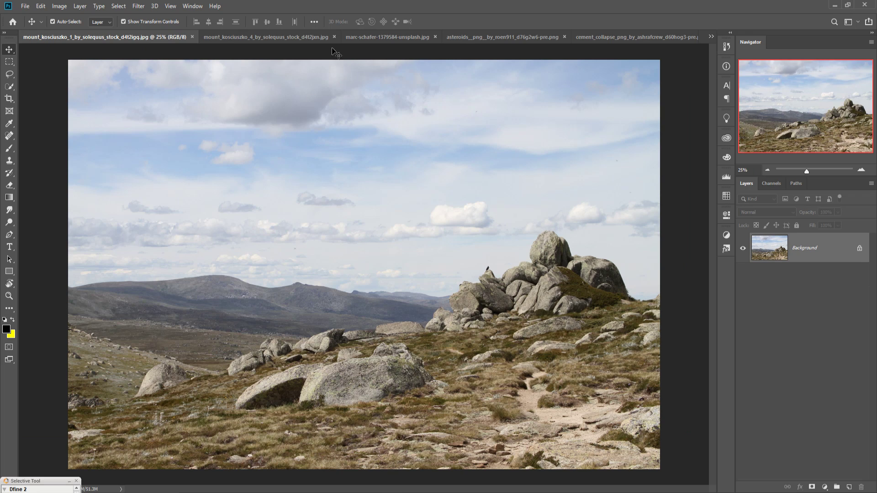
left_click(286, 38)
left_click(377, 37)
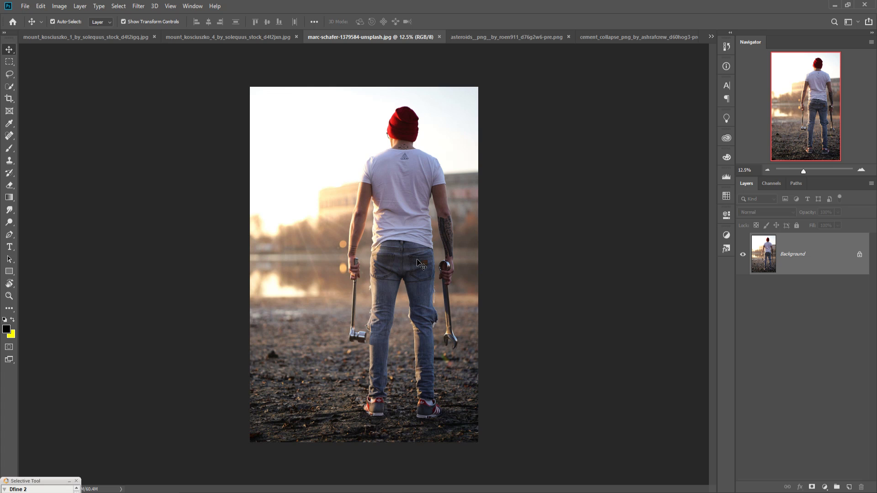
left_click(14, 236)
left_click(29, 234)
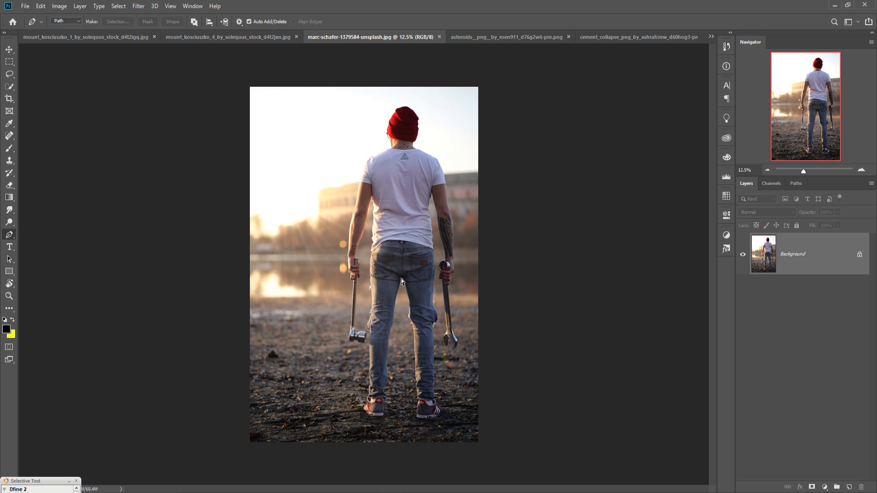
scroll(401, 279, "up", 5)
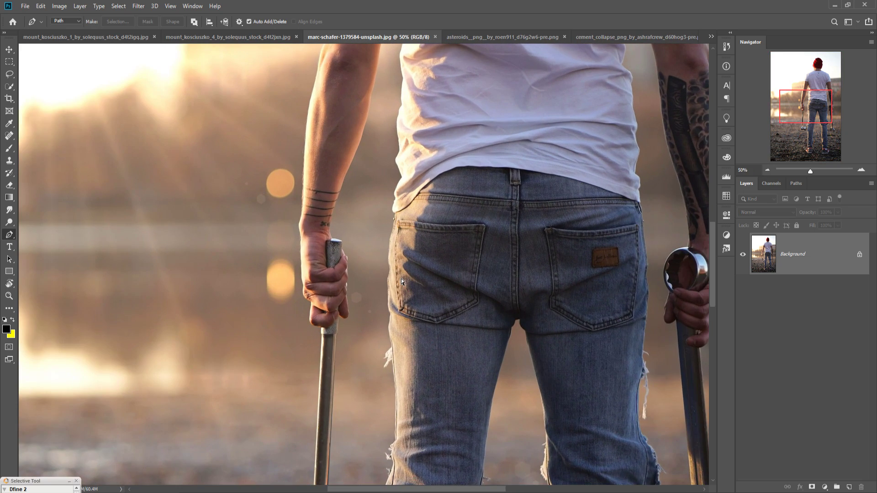
scroll(401, 278, "up", 3)
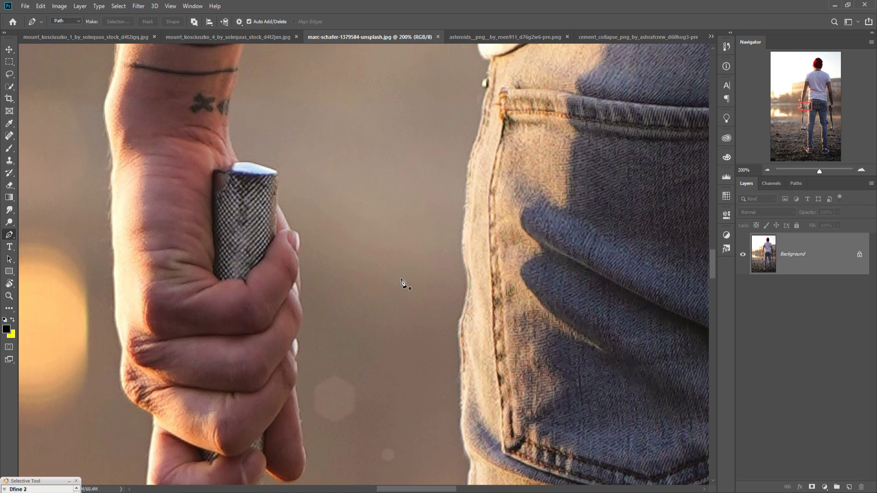
left_click(488, 90)
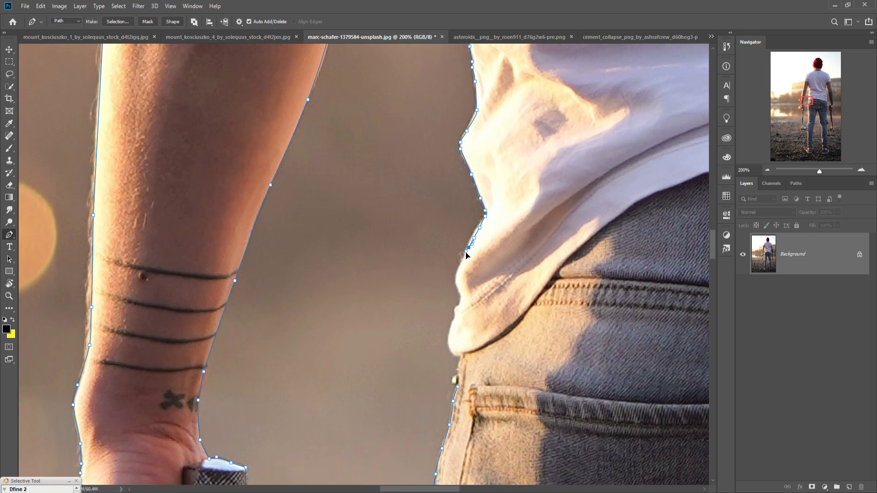
left_click(464, 258)
left_click(458, 270)
left_click(455, 279)
left_click(459, 294)
left_click(459, 301)
left_click(455, 309)
left_click(457, 315)
left_click(455, 320)
left_click(450, 329)
left_click(450, 347)
left_click(458, 387)
left_click(459, 360)
left_click(457, 384)
scroll(497, 269, "down", 6)
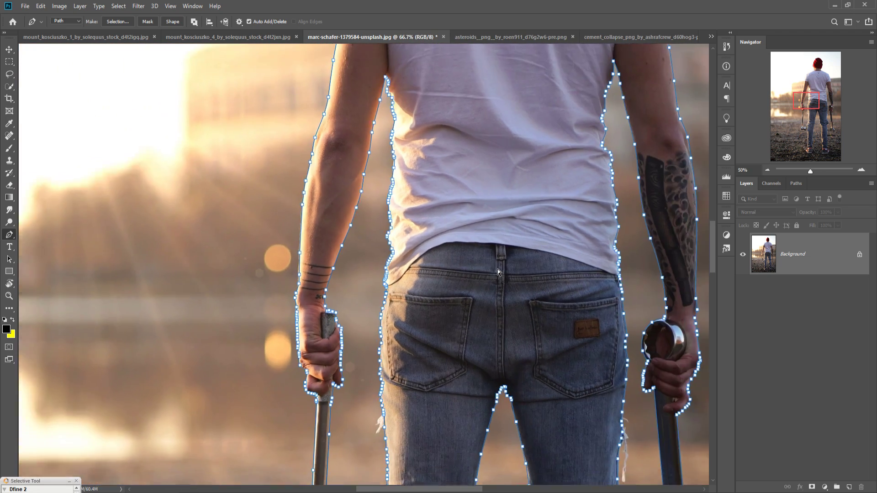
scroll(497, 271, "down", 2)
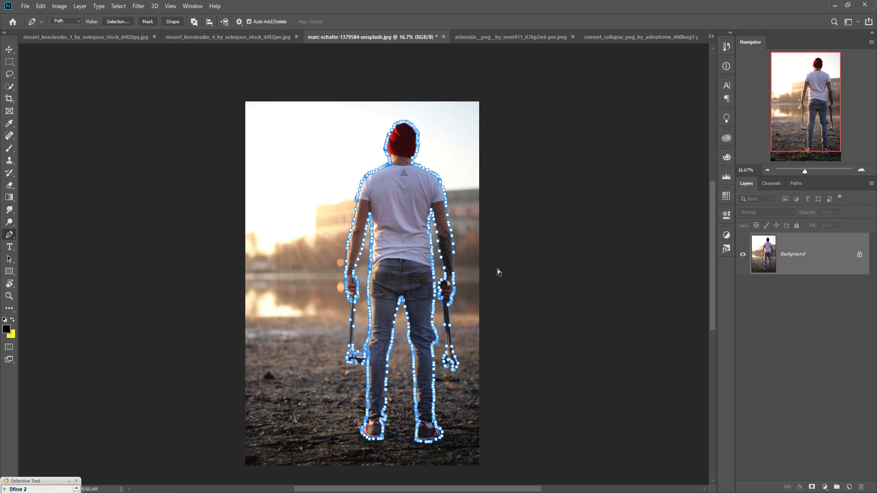
Turn the man's path into a selection with 0-pixel feather, copying him onto a new layer and hiding the Background layer.
right_click(401, 194)
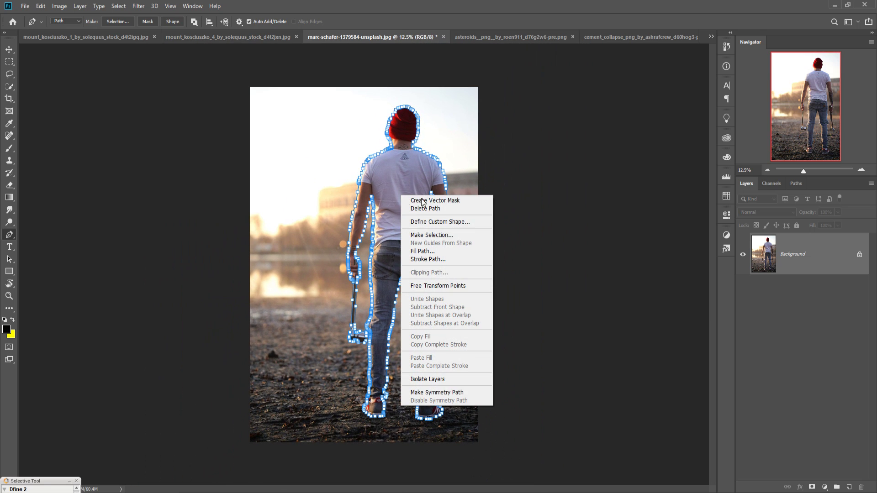
left_click(431, 235)
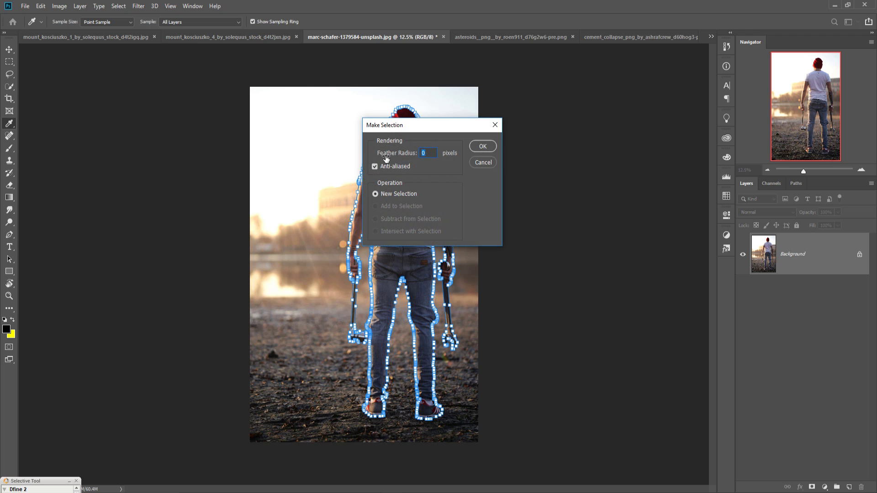
left_click(483, 147)
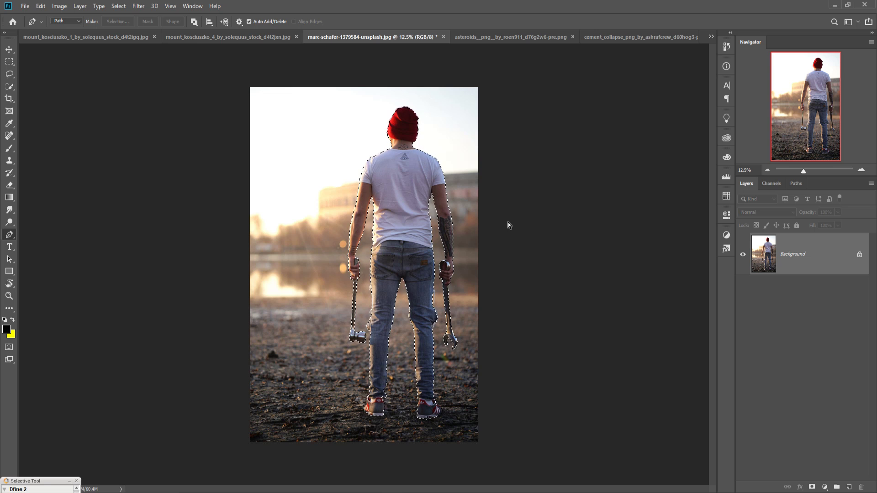
key("ctrl+j")
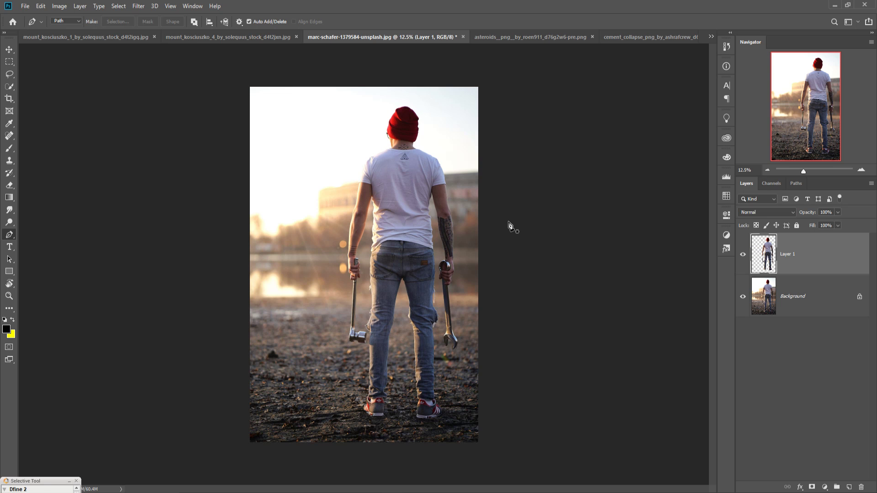
left_click(743, 297)
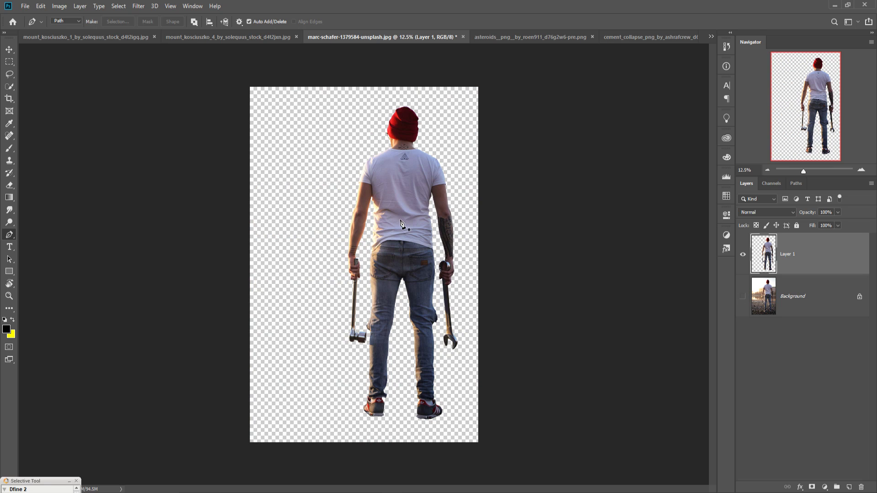
In 009_by_ophelia_stock_d4ne3aa.jpg, select the flat-topped rock block beside the tall cliff with the Quick Selection tool.
left_click(9, 49)
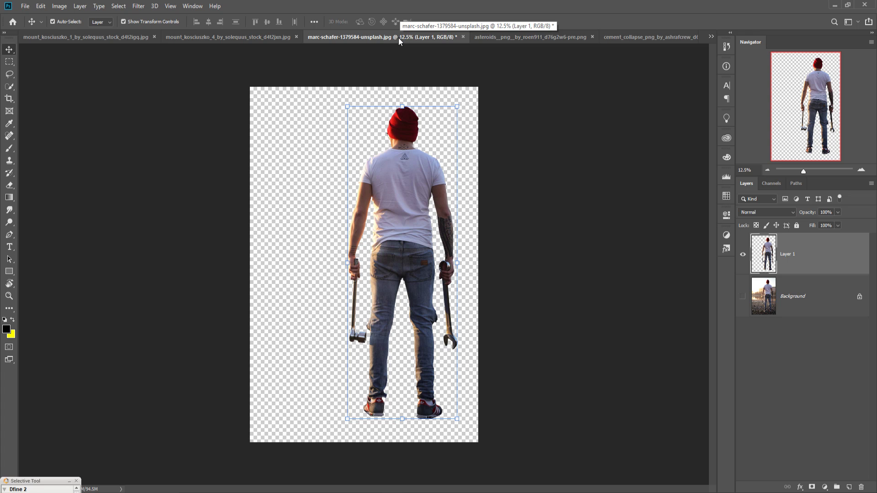
left_click(196, 36)
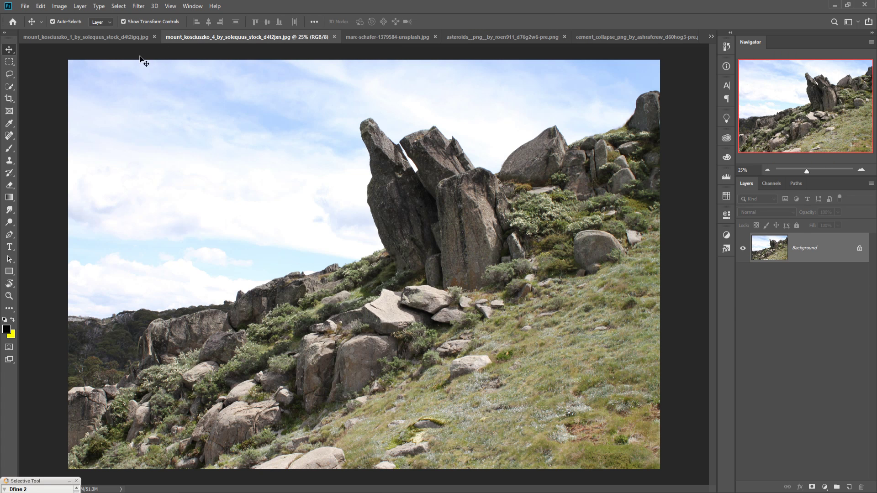
left_click(90, 37)
left_click(469, 39)
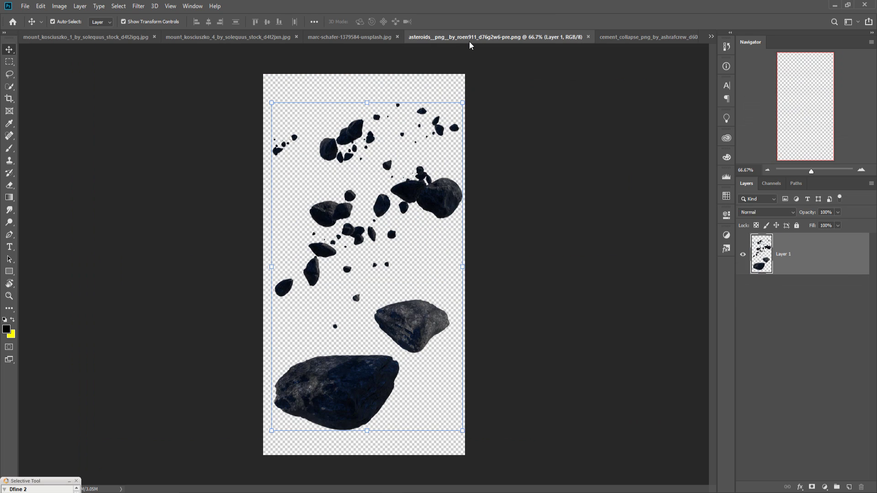
left_click(355, 37)
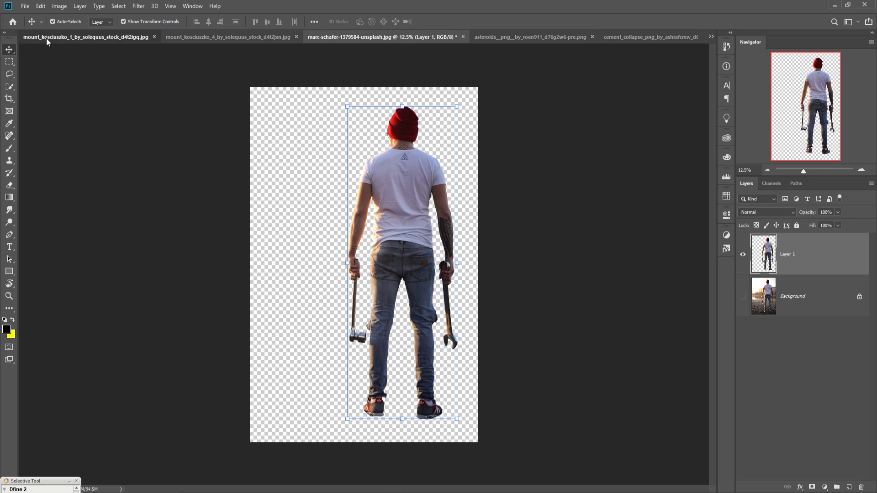
left_click(90, 36)
left_click(710, 36)
left_click(643, 41)
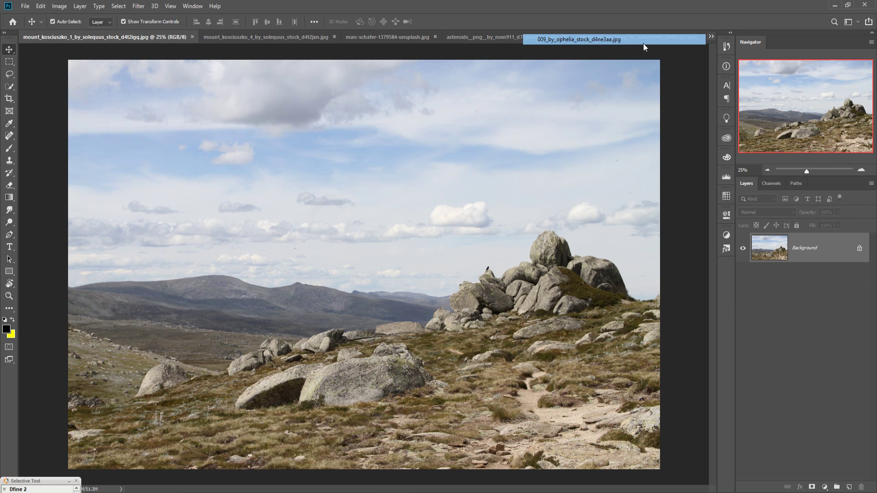
left_click(8, 88)
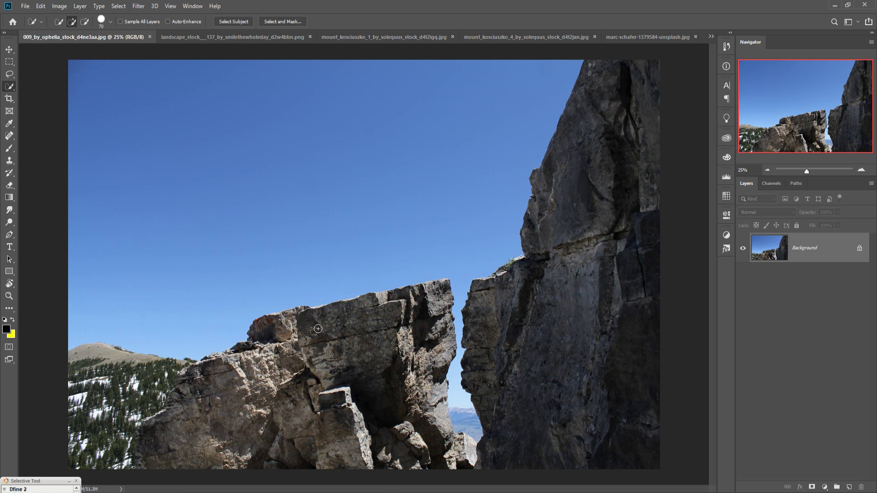
mouse_move(318, 330)
left_mouse_down()
mouse_move(442, 303)
mouse_move(405, 390)
mouse_move(424, 370)
mouse_move(434, 385)
mouse_move(430, 406)
mouse_move(364, 413)
mouse_move(338, 370)
mouse_move(280, 329)
left_mouse_up()
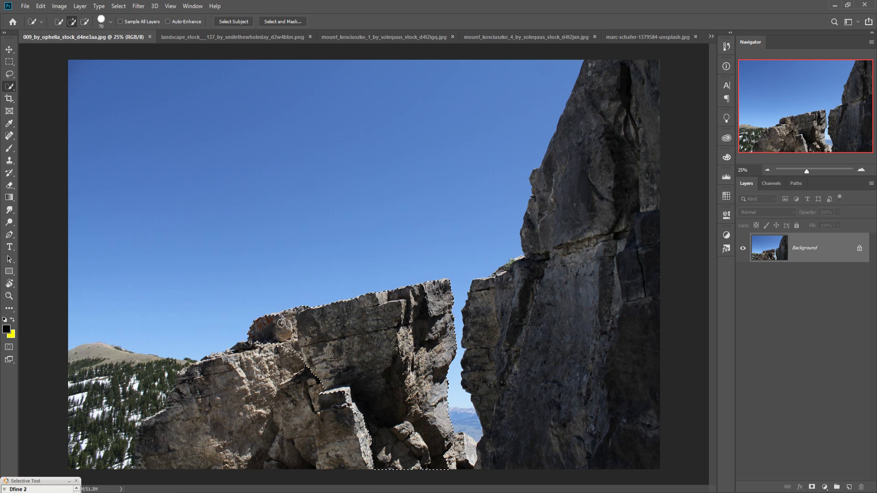
Float the cliff photo's window, copy the selected rock into the Untitled-1 document with the Move tool, and minimize the photo.
left_click(9, 50)
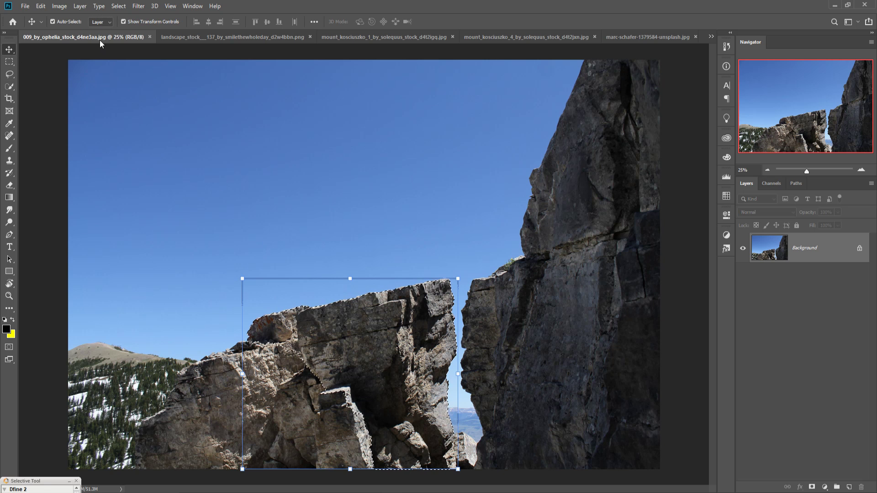
left_click_drag(99, 40, 370, 87)
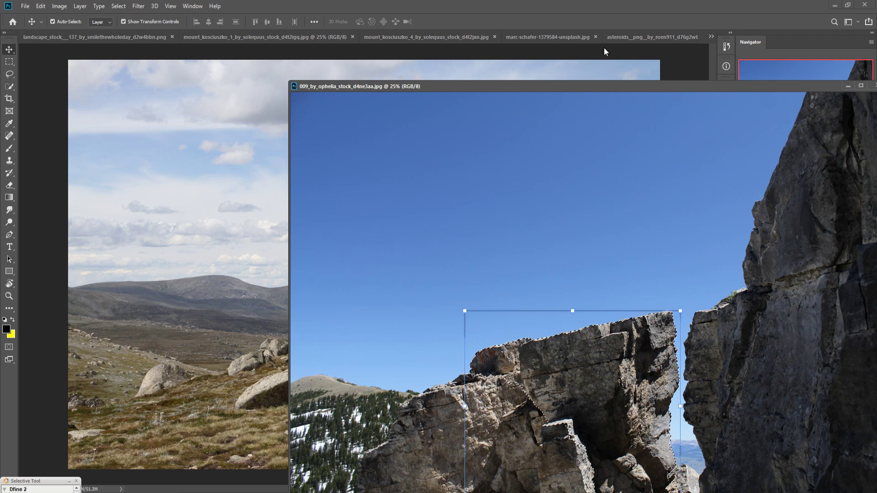
left_click(711, 36)
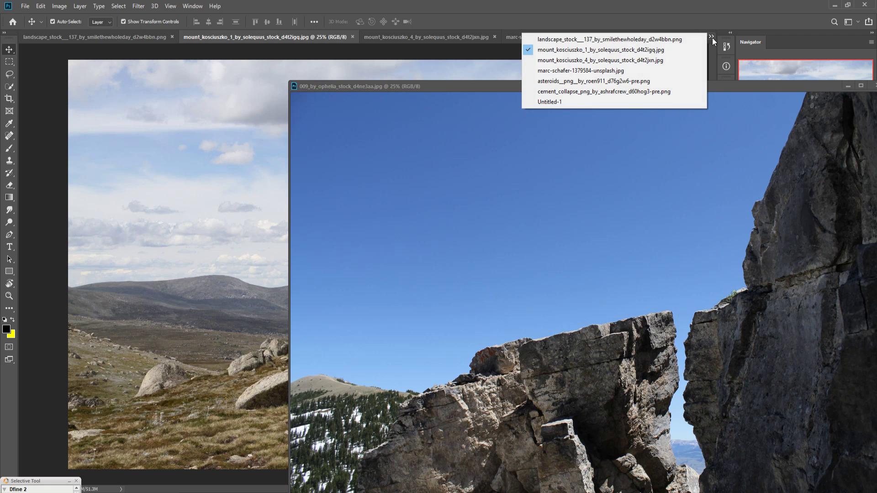
left_click(582, 101)
left_click_drag(516, 83, 528, 80)
left_click_drag(610, 354, 166, 254)
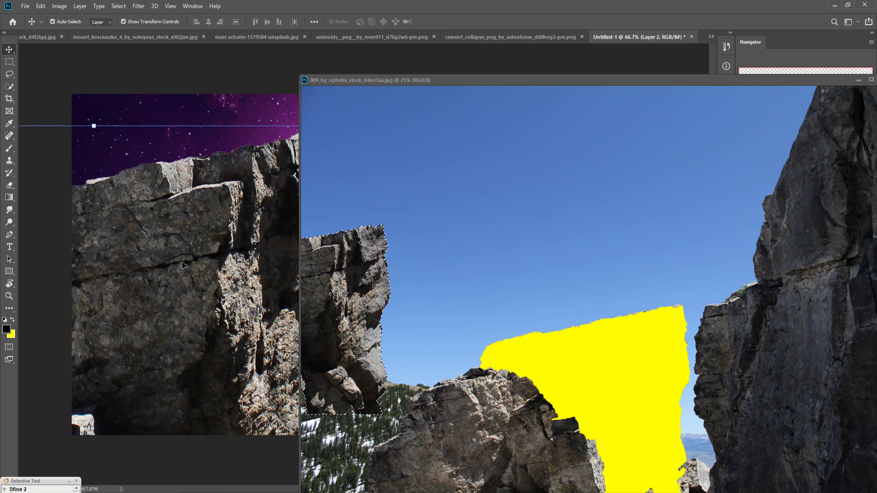
left_click(859, 80)
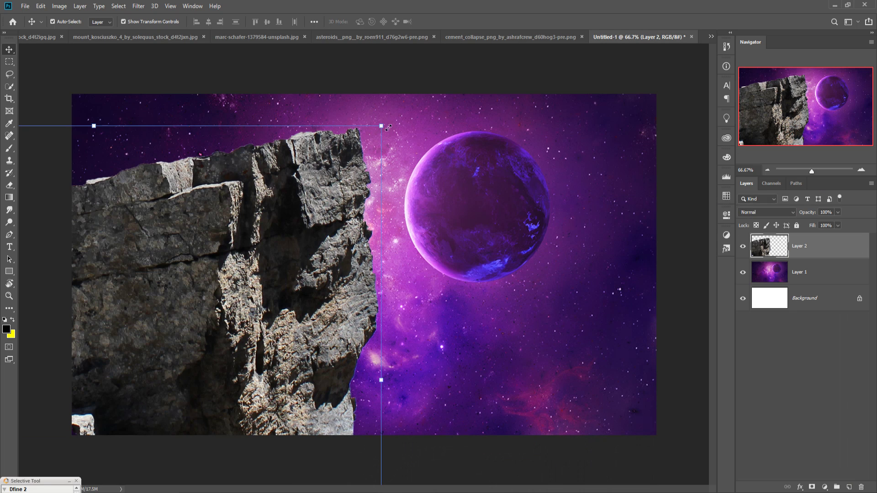
Scale the rock layer to 31.66%, rotate it 23.18°, and place it as a ledge in the canvas's lower-left area.
left_click_drag(384, 130, 165, 318)
left_click_drag(137, 360, 327, 368)
left_click_drag(360, 332, 264, 314)
left_click_drag(251, 354, 241, 370)
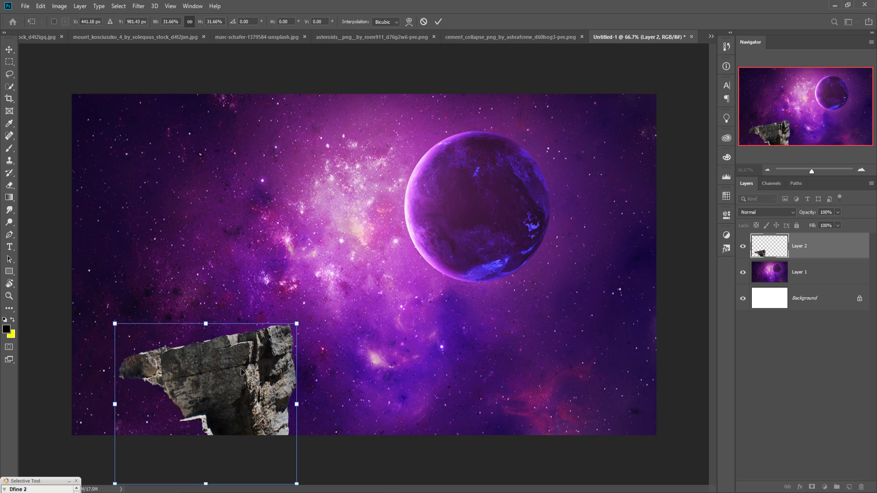
left_click_drag(314, 314, 332, 369)
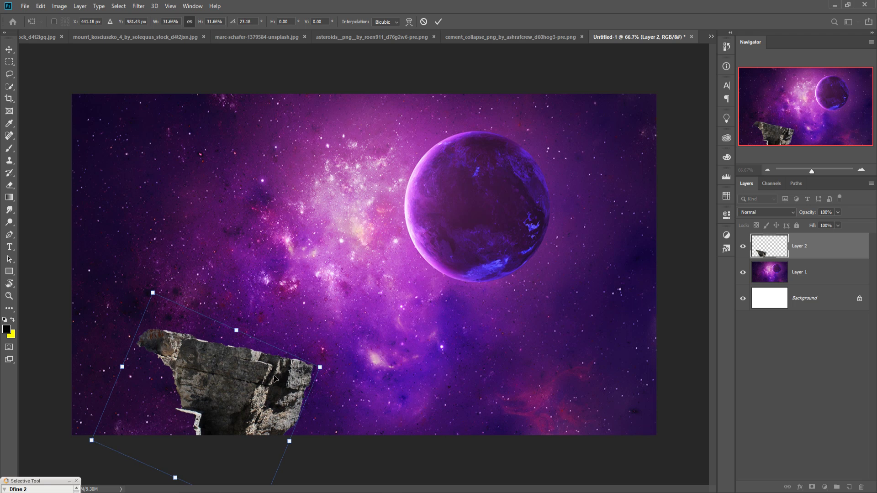
left_click(437, 21)
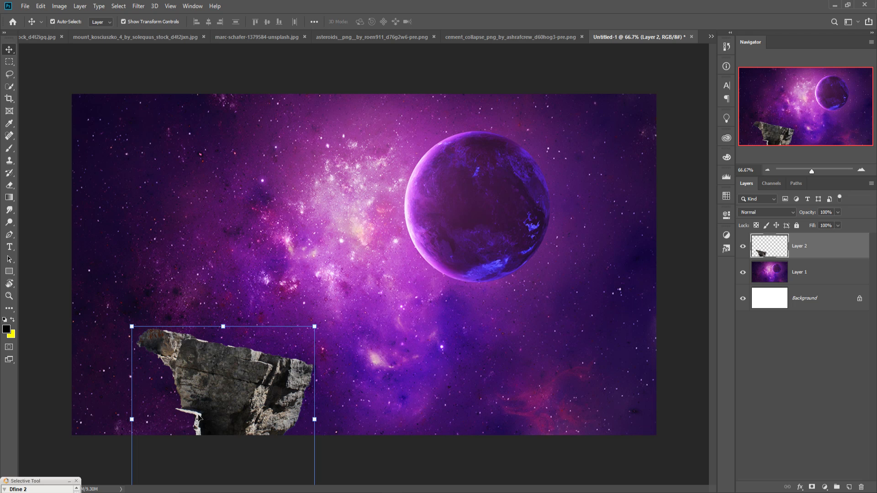
Lasso the pale leftover strip along the rock's lower-left edge, delete it, and clear the selection.
left_click(10, 75)
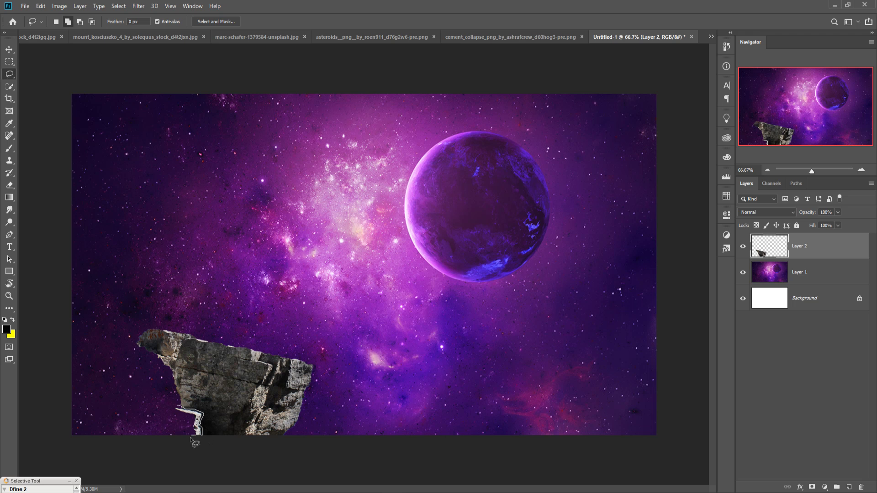
left_click_drag(182, 408, 183, 409)
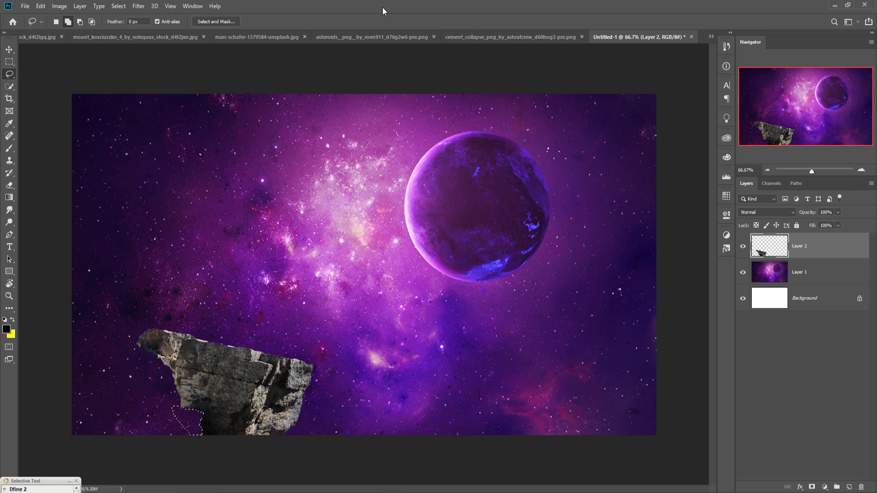
left_click(119, 5)
left_click(128, 25)
Float the cut-out man's document and copy his layer into Untitled-1 with the Move tool.
left_click(9, 49)
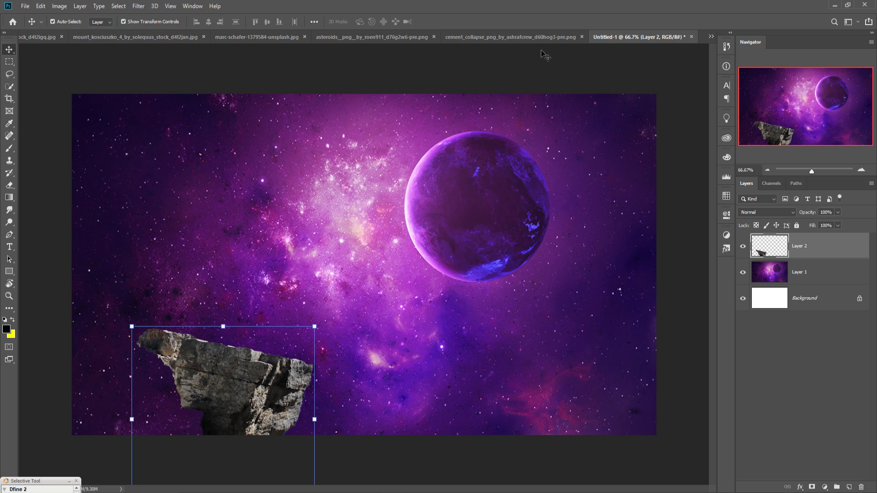
left_click(42, 36)
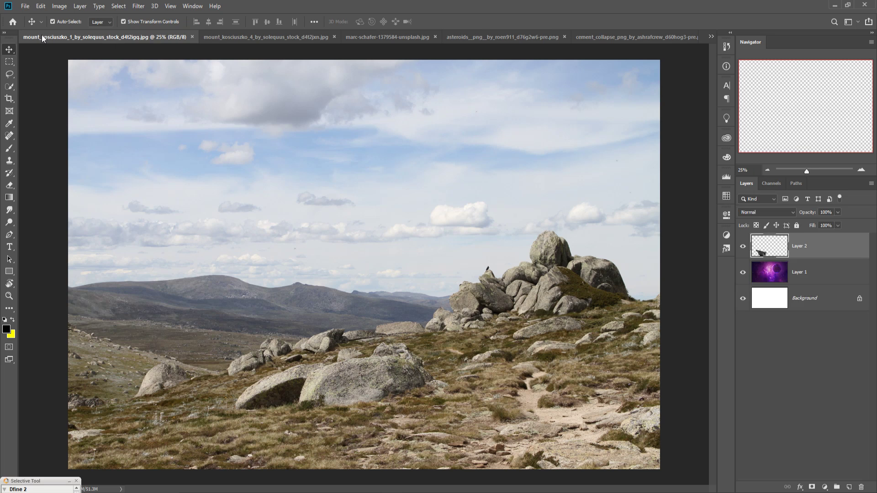
left_click(276, 34)
left_click(387, 38)
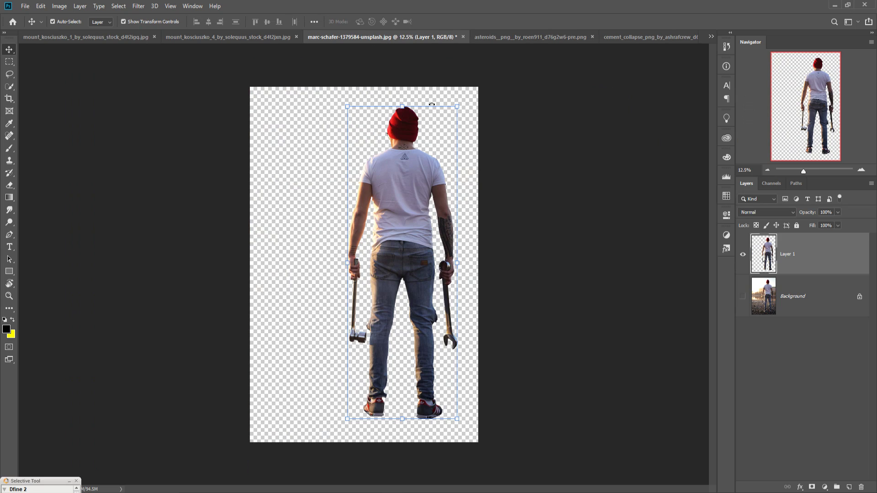
left_click_drag(387, 39, 387, 70)
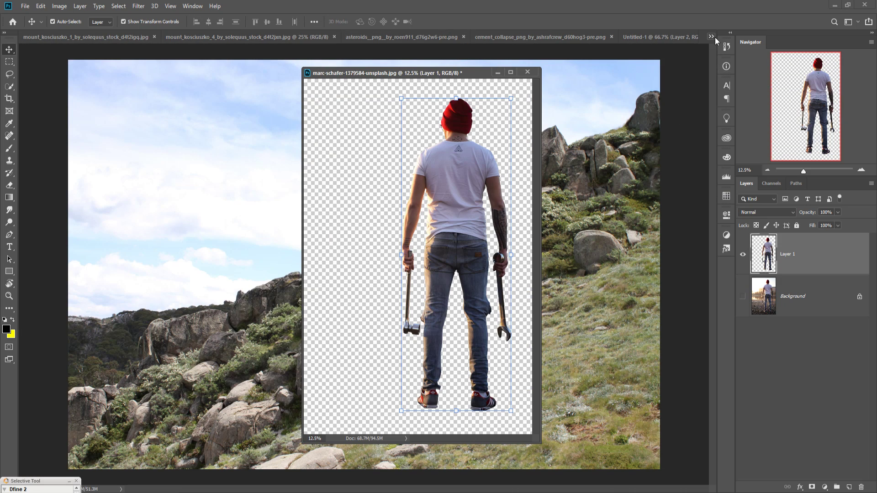
left_click(711, 37)
left_click(546, 92)
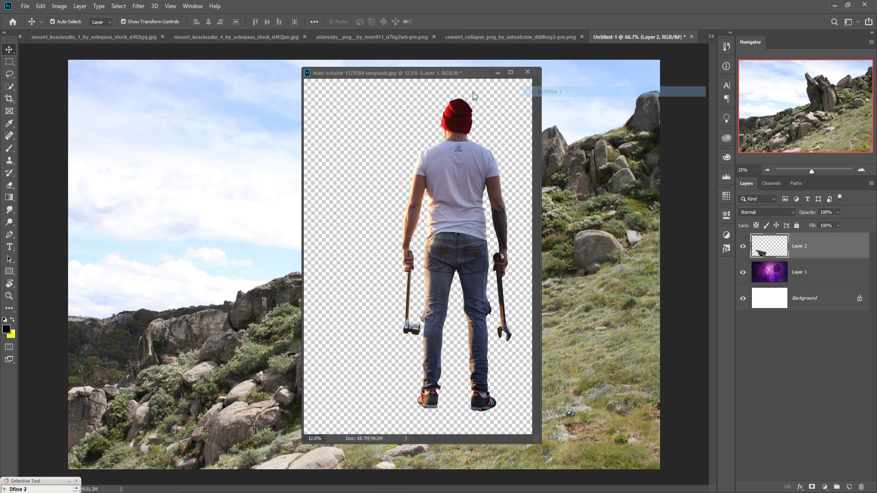
left_click_drag(433, 71, 477, 73)
left_click_drag(439, 203, 284, 244)
left_click(541, 74)
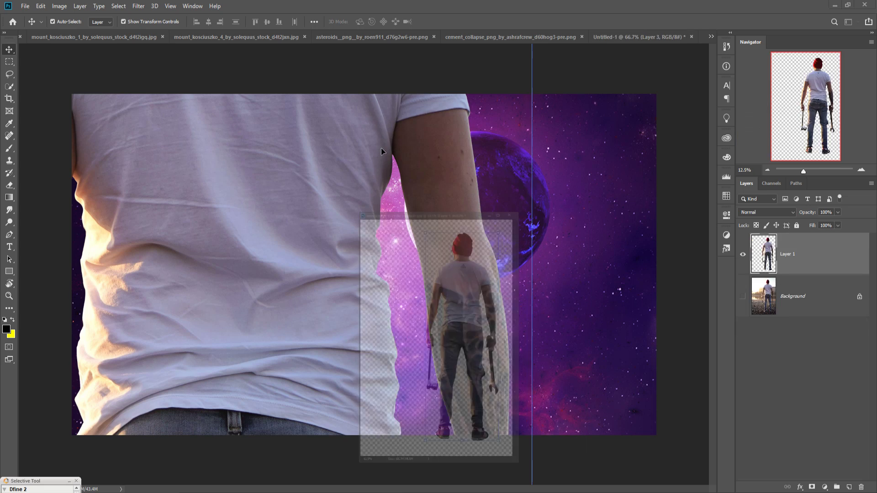
Scale the man's layer to 7% and stand him on the rock ledge at about X 646 px, Y 650 px.
key("ctrl+t")
left_click_drag(329, 354, 456, 394)
left_click_drag(325, 423, 387, 123)
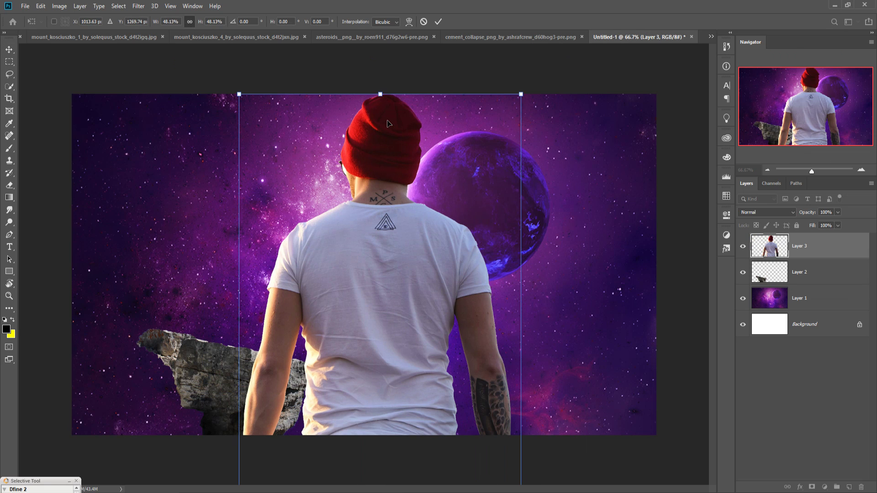
key("ctrl+minus")
key("ctrl+minus")
key("ctrl+minus")
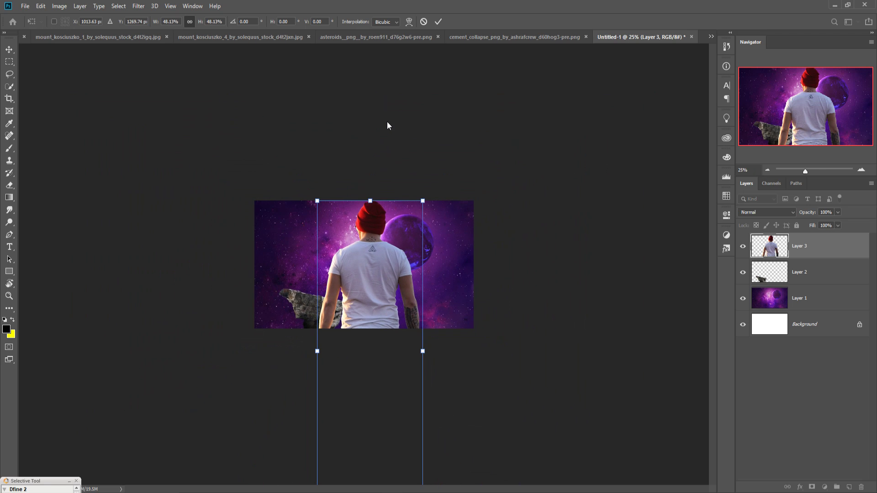
left_click_drag(426, 206, 324, 286)
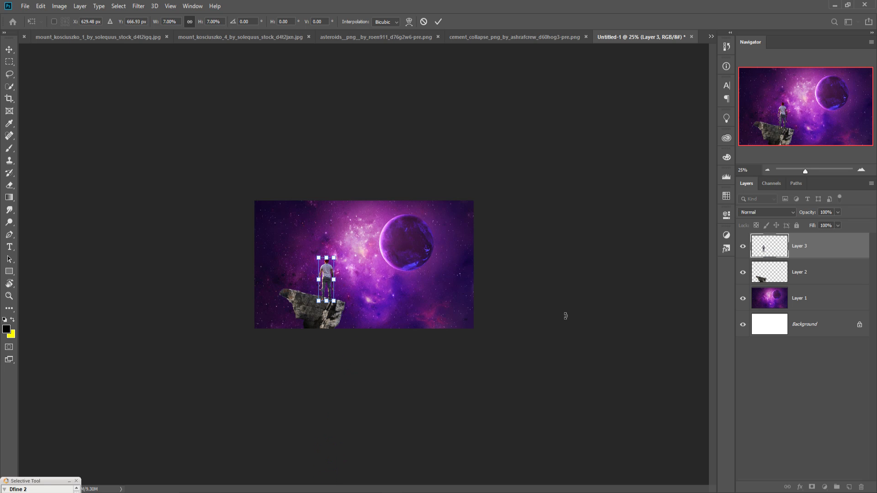
key("ctrl+plus")
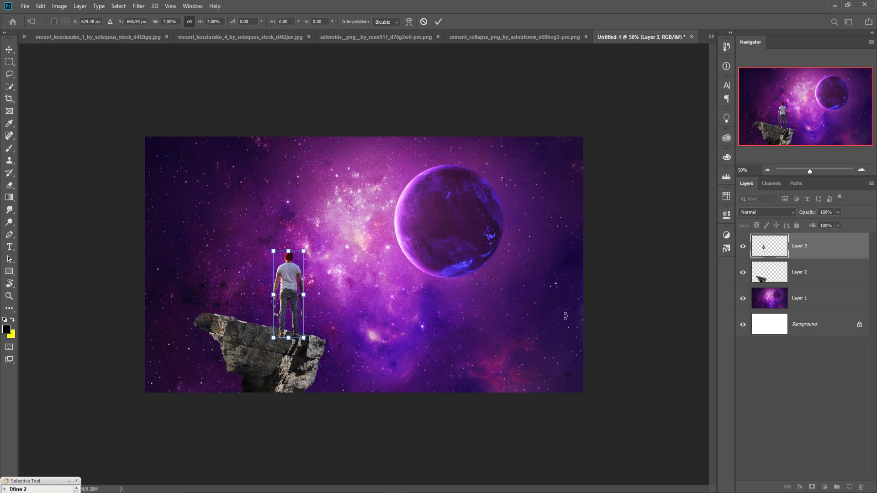
key("ctrl+plus")
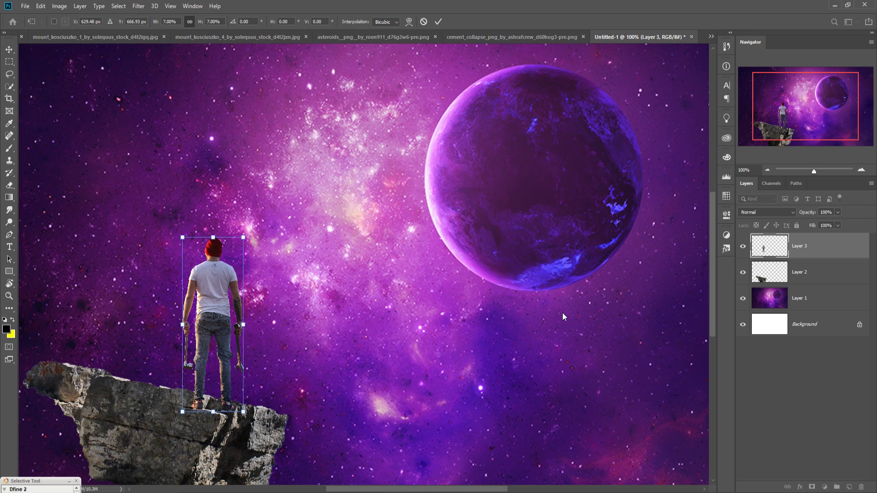
left_click_drag(222, 314, 230, 306)
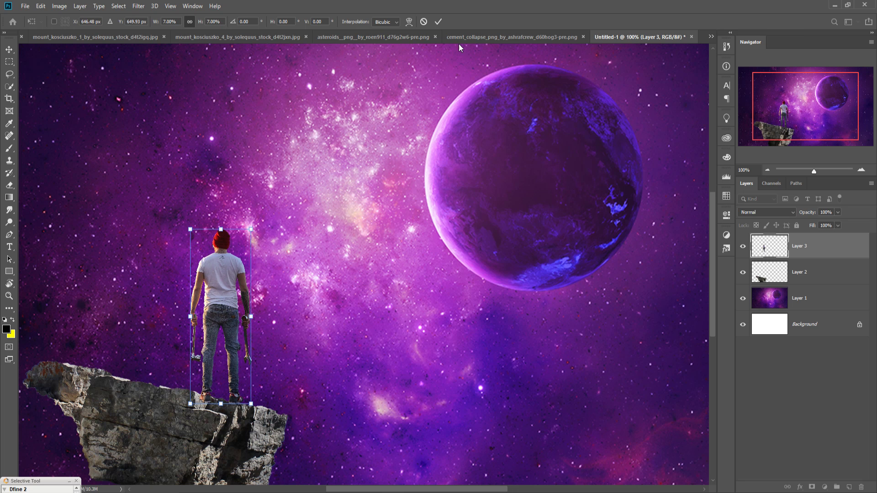
left_click(438, 22)
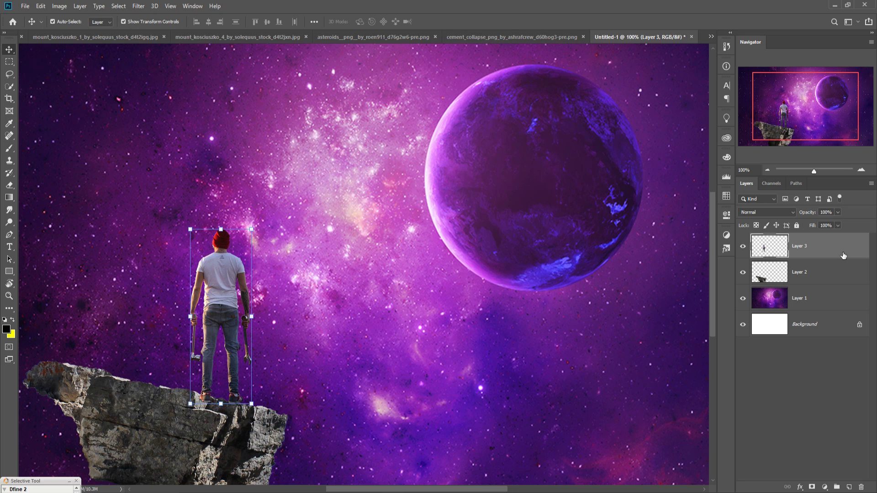
Place the man's layer beneath the rock ledge layer and flip him horizontally.
left_click_drag(843, 255, 842, 286)
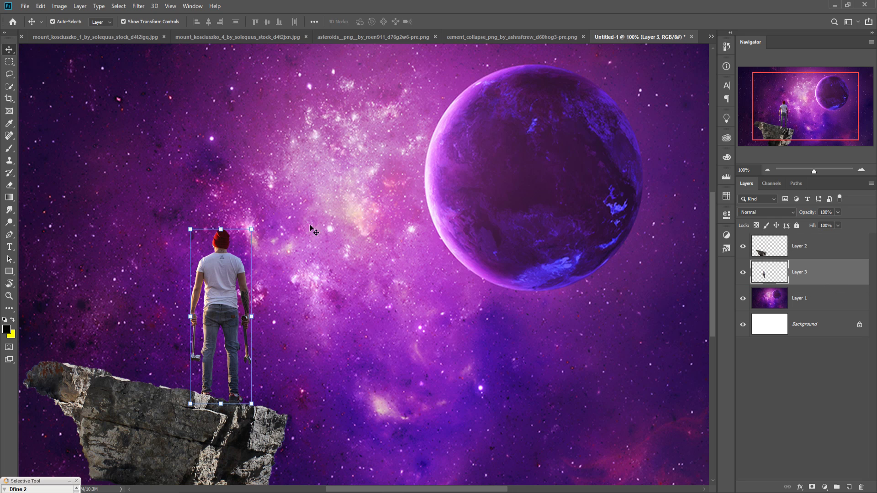
left_click(40, 6)
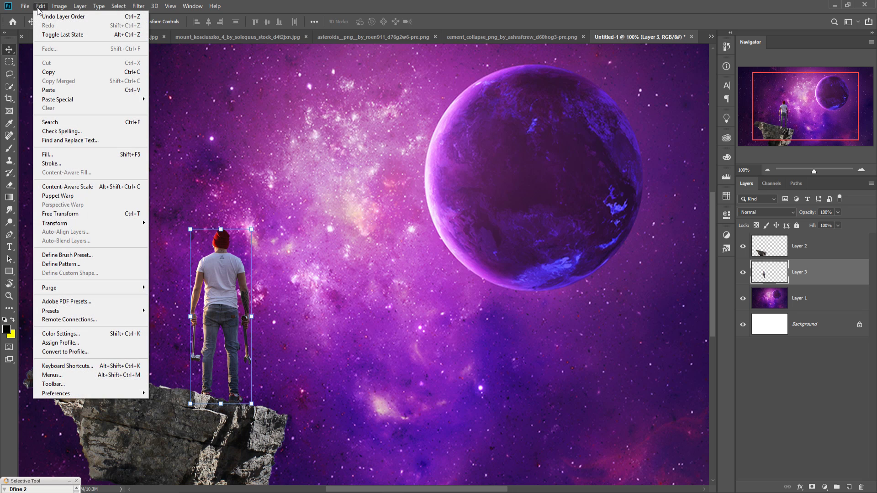
mouse_move(60, 223)
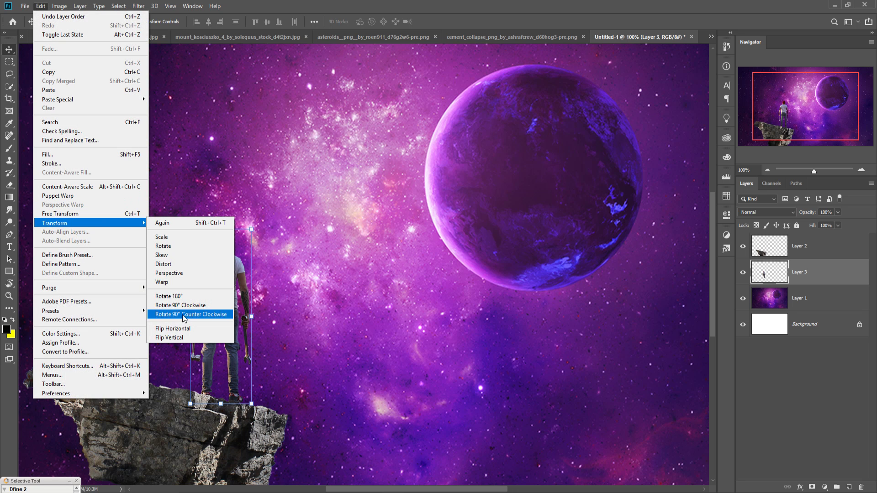
left_click(180, 329)
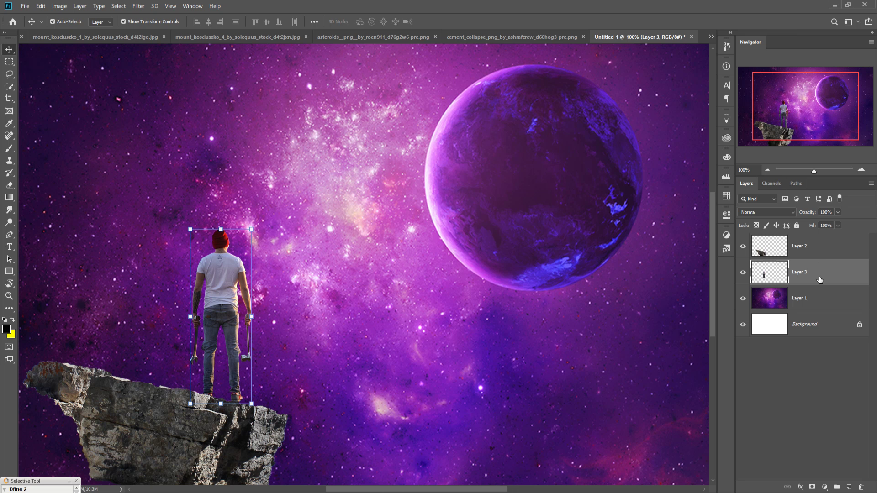
Lower the man so his feet sit behind the ledge's edge, and shift him right toward the ledge's tip.
key("Down")
key("Down")
key("Down")
key("Down")
key("Down")
key("Down")
key("Down")
key("Down")
key("Down")
key("Down")
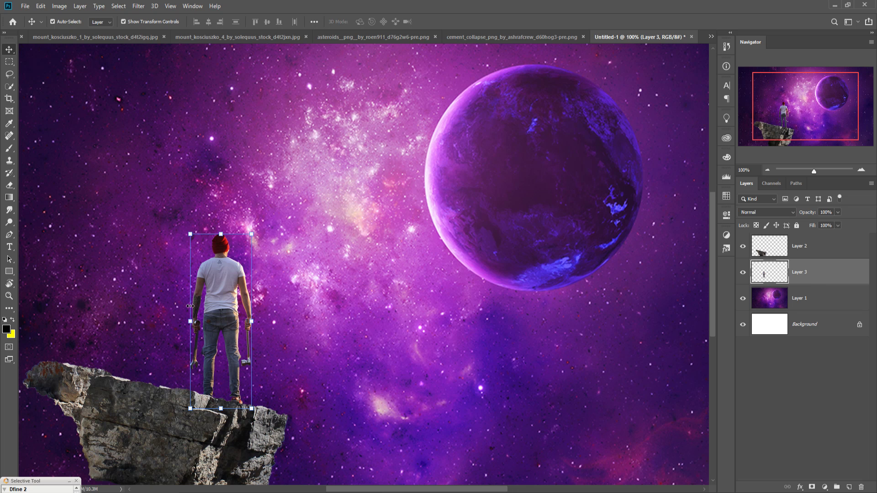
left_click_drag(225, 287, 246, 290)
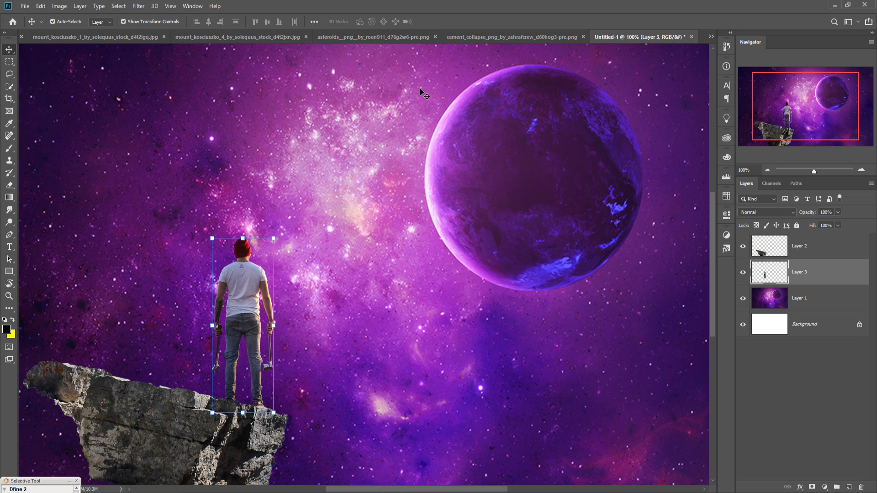
Float the asteroids PNG, copy its asteroid layer into Untitled-1 over the planet, and close the source document.
left_click(478, 36)
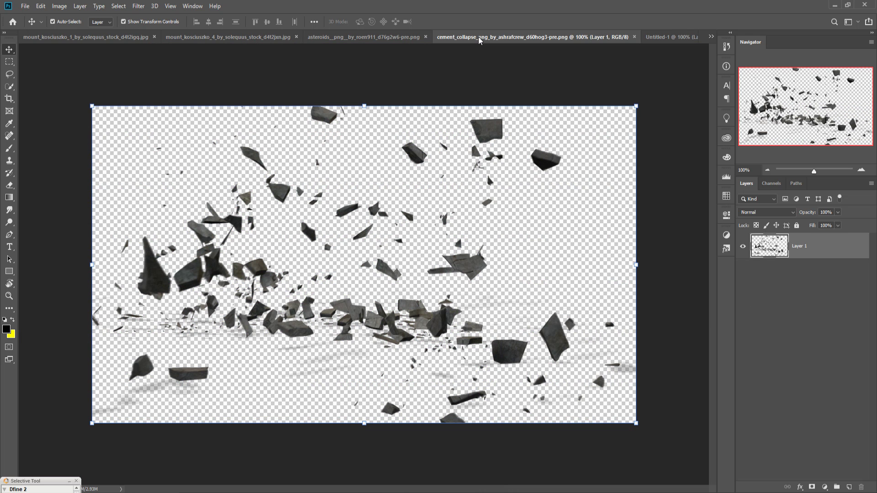
left_click(375, 37)
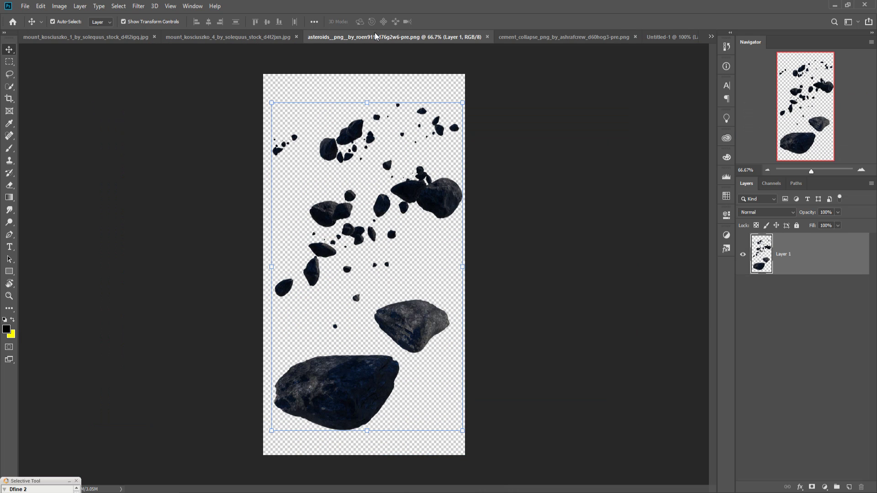
left_click_drag(373, 36, 375, 92)
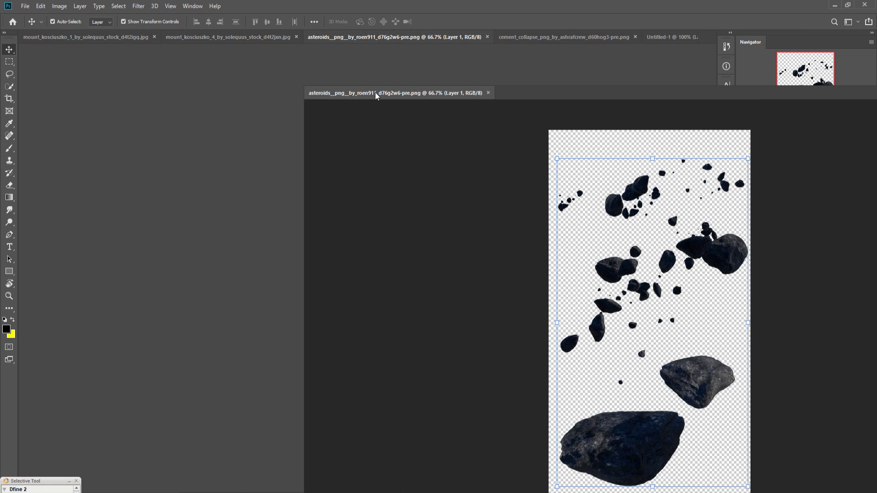
left_click(686, 36)
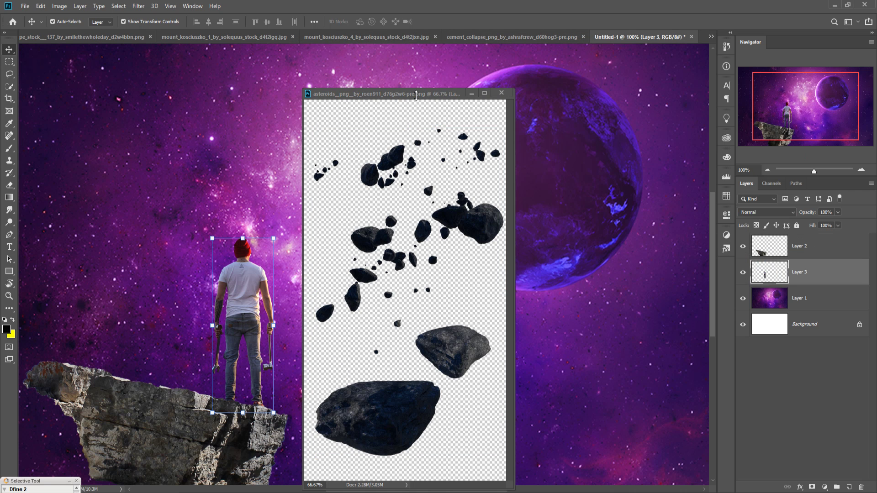
left_click_drag(434, 93, 649, 121)
left_click_drag(651, 307, 472, 237)
left_click(675, 138)
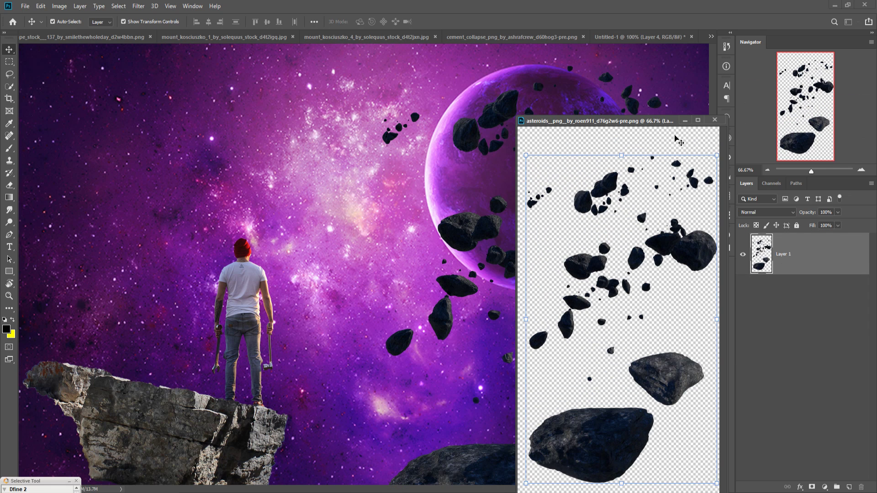
left_click(715, 120)
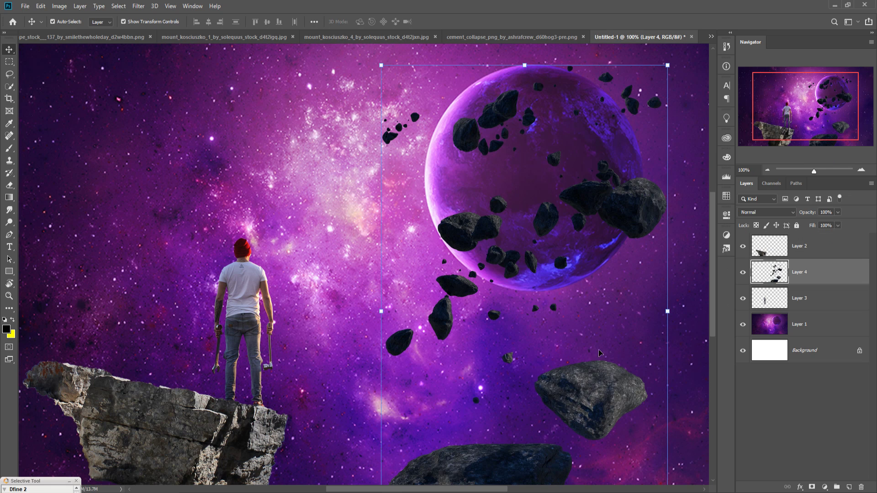
Move the asteroids up and left across the planet, and align the galaxy background with the canvas's top edge.
left_click_drag(594, 381, 578, 336)
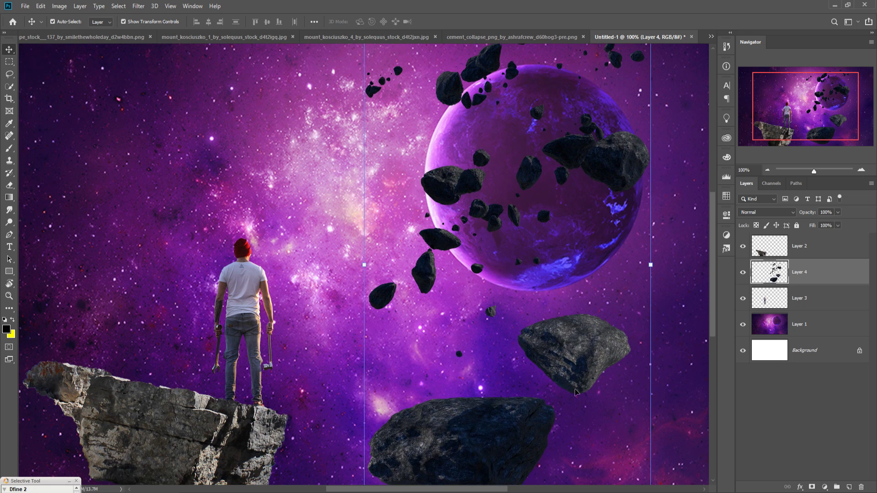
left_click_drag(610, 208, 600, 223)
key("ctrl+minus")
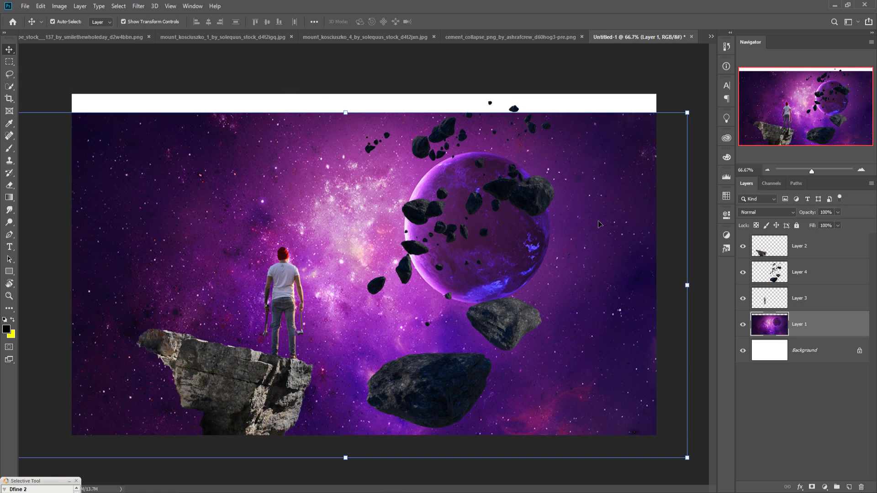
mouse_move(231, 237)
left_mouse_down()
mouse_move(231, 221)
mouse_move(221, 225)
left_mouse_up()
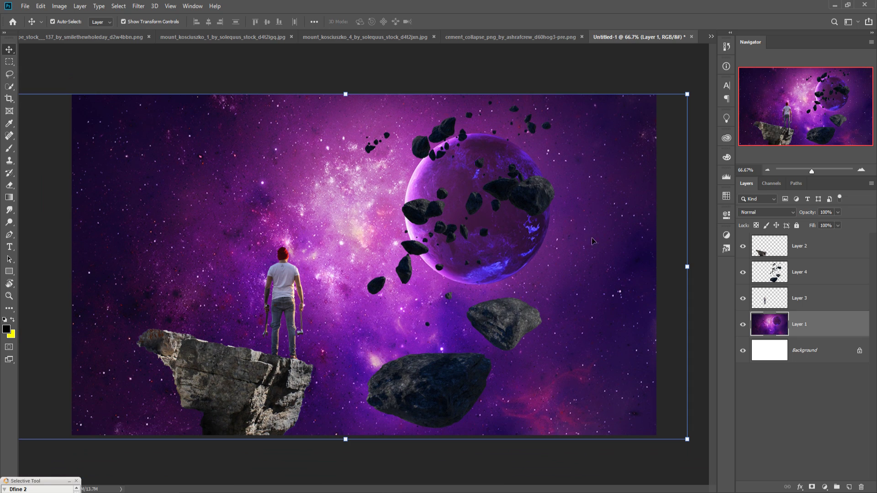
Scale the asteroid layer to 80.41%, rotate it 12.5°, and place it at about X 1448 px, Y 568 px.
left_click(780, 279)
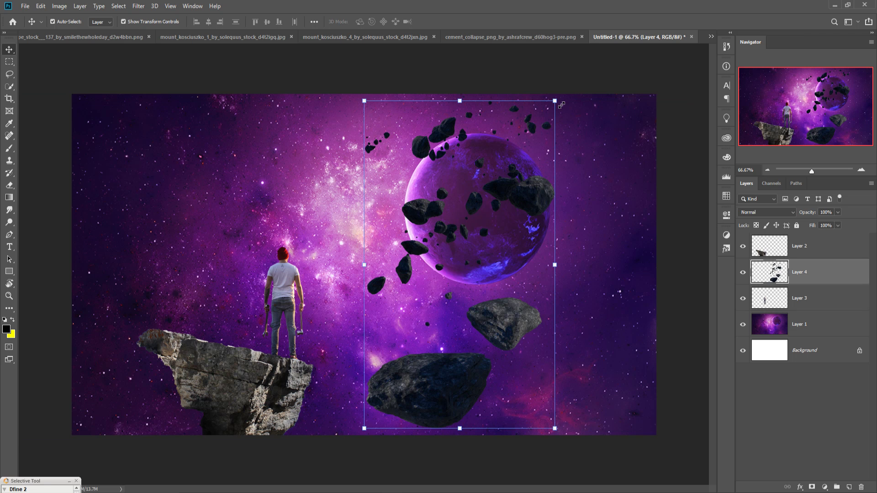
left_click_drag(555, 101, 617, 145)
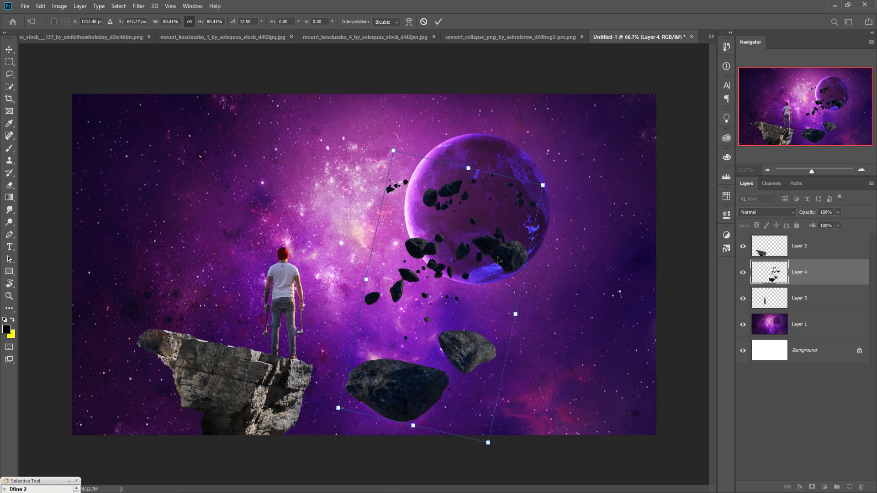
left_click_drag(523, 253, 588, 246)
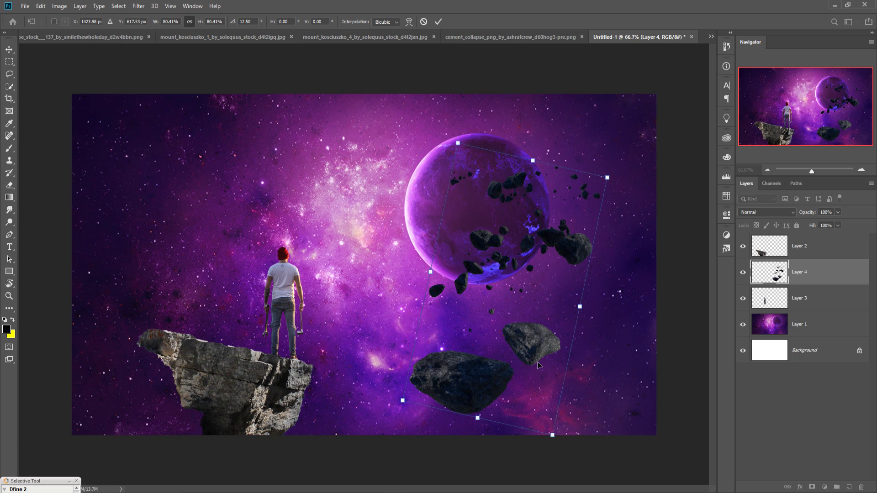
left_click_drag(535, 361, 540, 351)
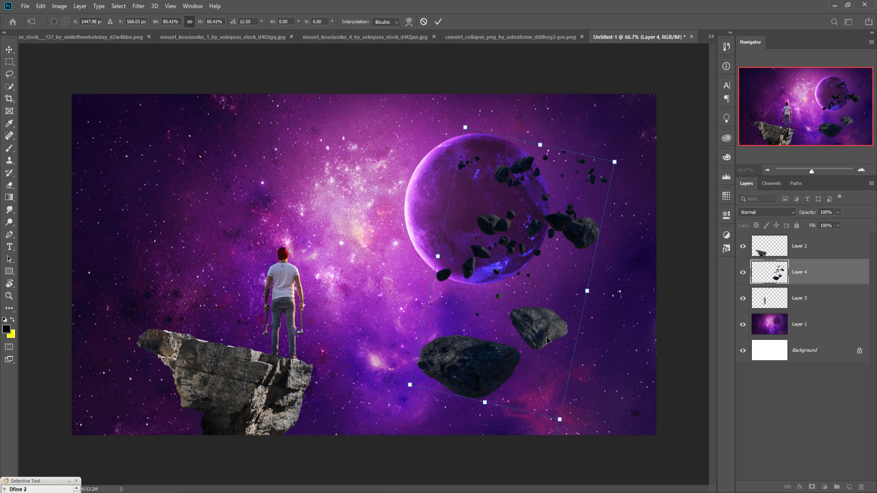
left_click(438, 22)
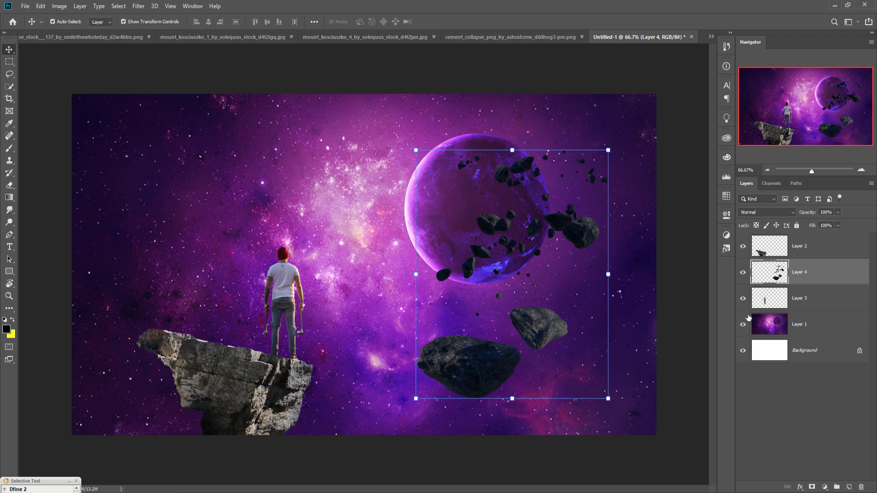
Duplicate the asteroid layer under the default copy name.
right_click(828, 272)
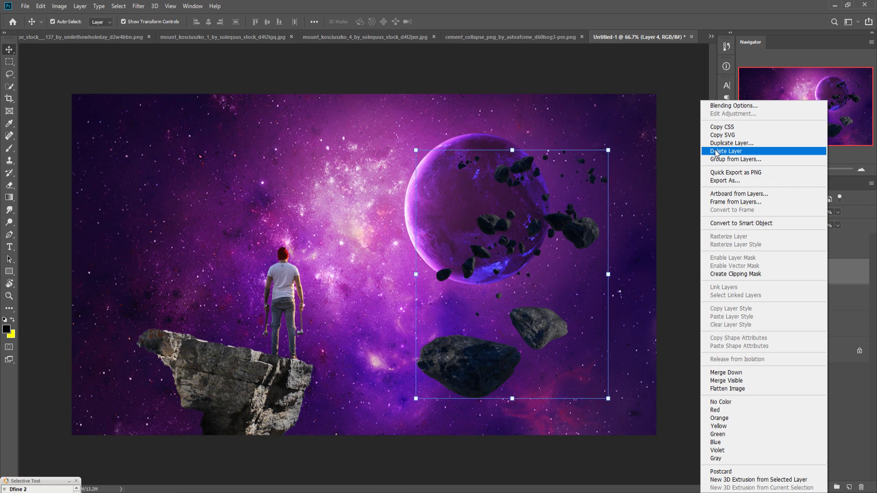
left_click(730, 145)
left_click(512, 140)
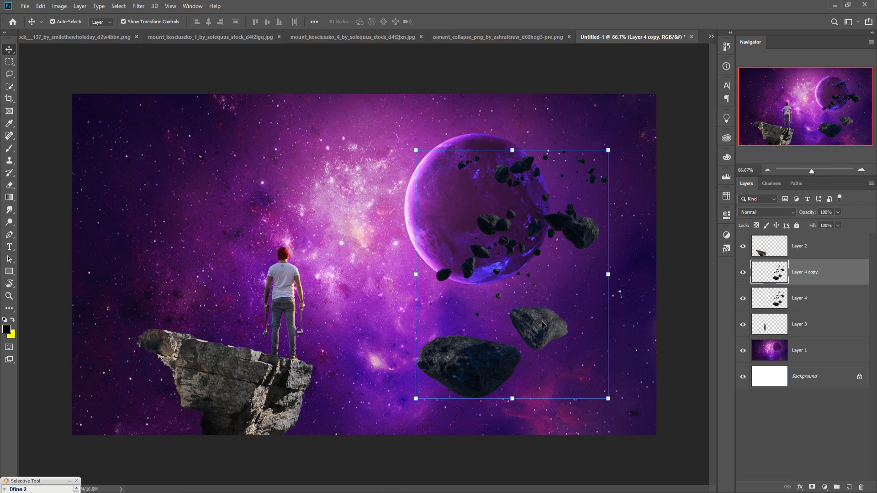
Scale the asteroid copy to 38.13%, rotate it 74.32°, and place it between man and planet at about X 900 px, Y 334 px.
left_click_drag(568, 280, 396, 234)
left_click_drag(439, 103, 343, 255)
left_click_drag(313, 289, 336, 200)
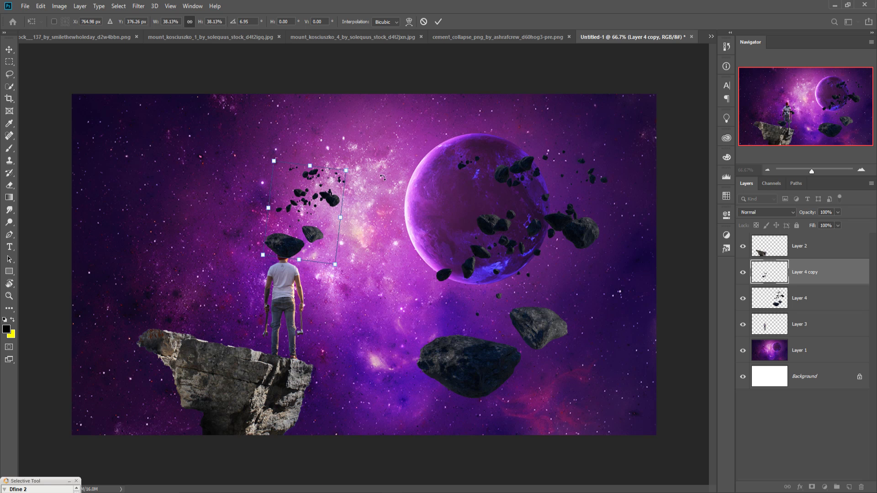
left_click_drag(388, 160, 406, 254)
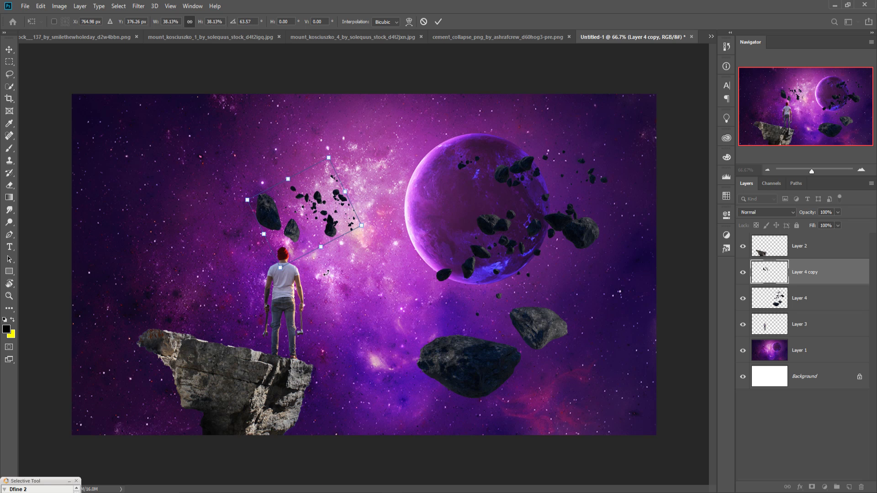
left_click_drag(271, 226, 312, 214)
left_click_drag(416, 214, 411, 226)
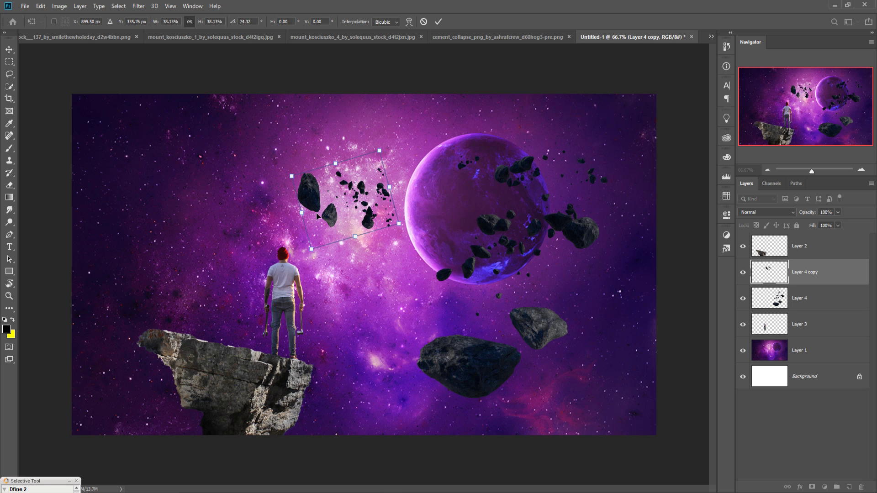
left_click_drag(315, 197, 315, 197)
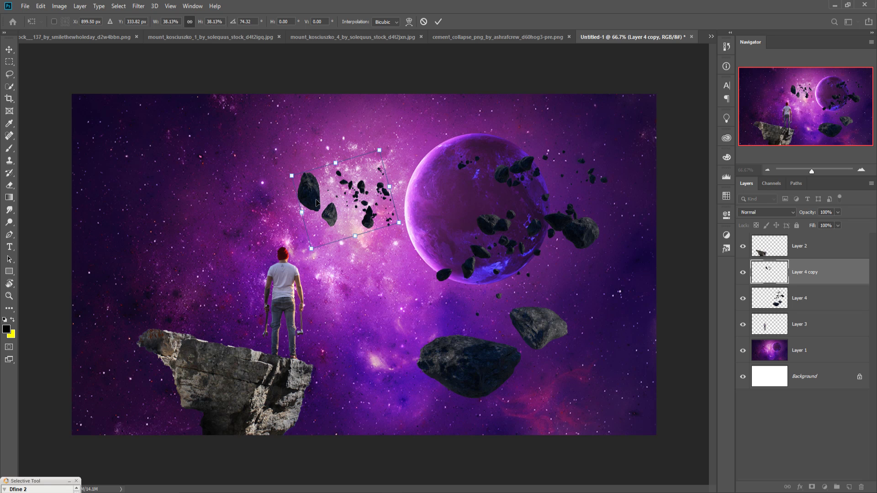
left_click(438, 21)
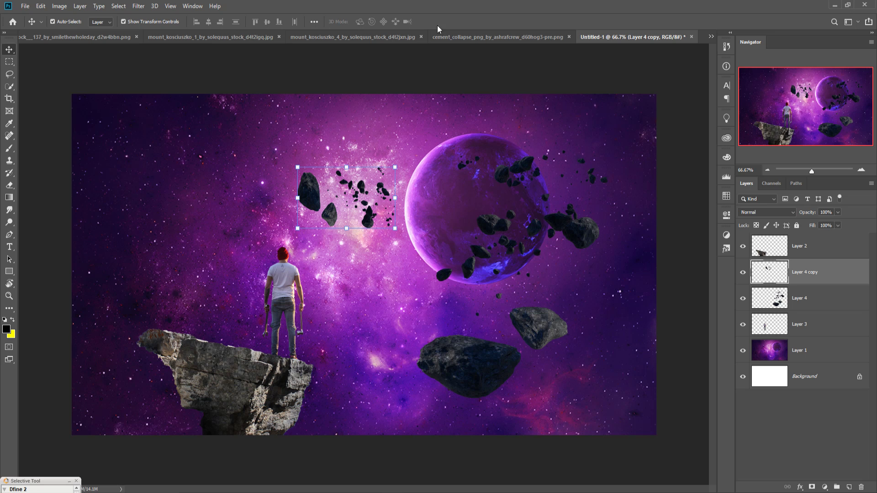
Select the large ivy-covered standing stone in the landscape_stock image with Quick Selection, subtracting the spill along its right edge.
left_click(171, 37)
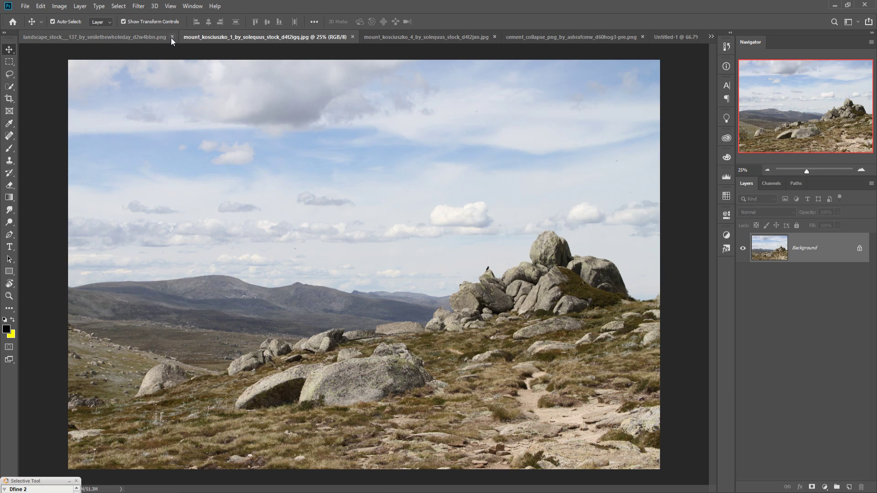
left_click(62, 36)
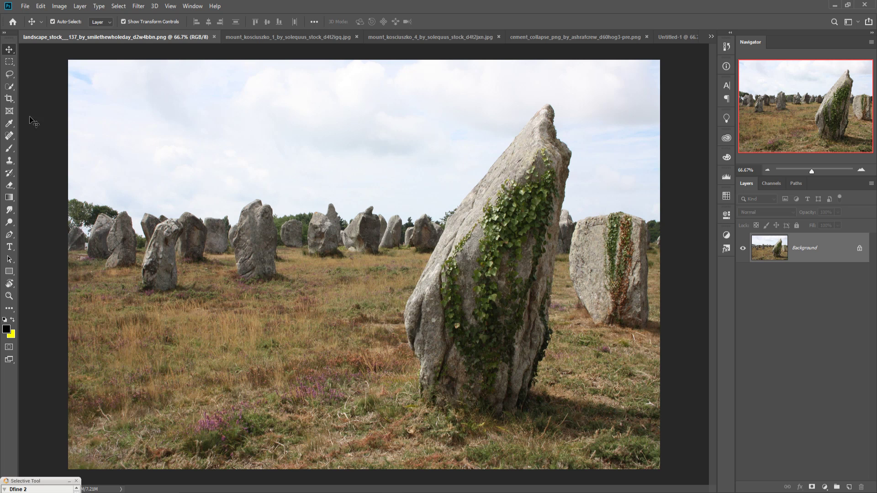
left_click(10, 87)
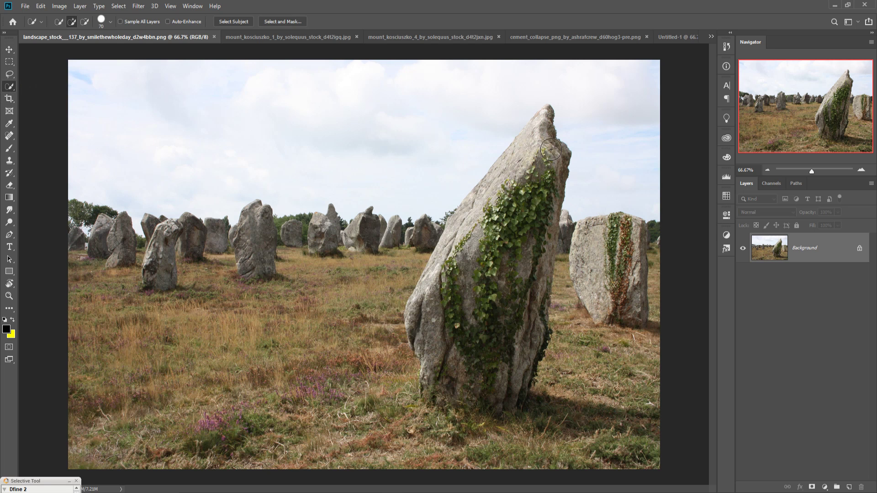
mouse_move(551, 149)
left_mouse_down()
mouse_move(525, 264)
mouse_move(481, 342)
mouse_move(479, 379)
mouse_move(466, 263)
mouse_move(455, 335)
mouse_move(423, 324)
mouse_move(493, 355)
mouse_move(531, 315)
mouse_move(516, 382)
left_mouse_up()
left_click(486, 406)
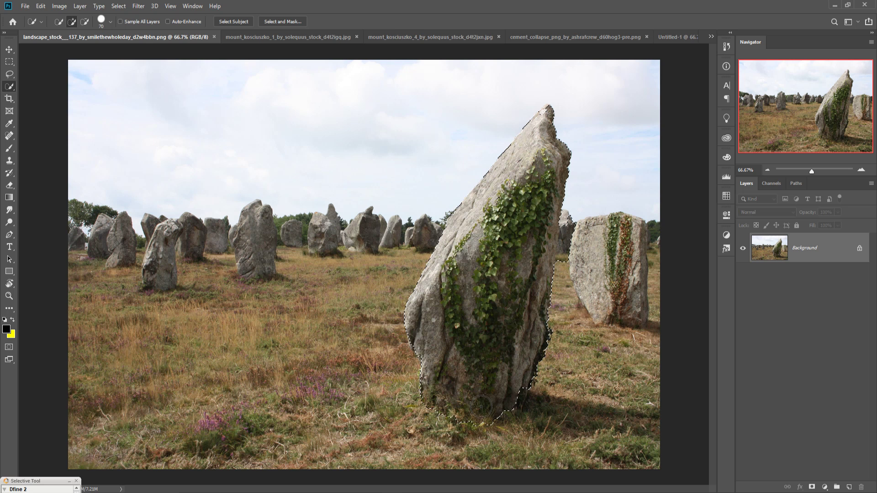
left_click(85, 21)
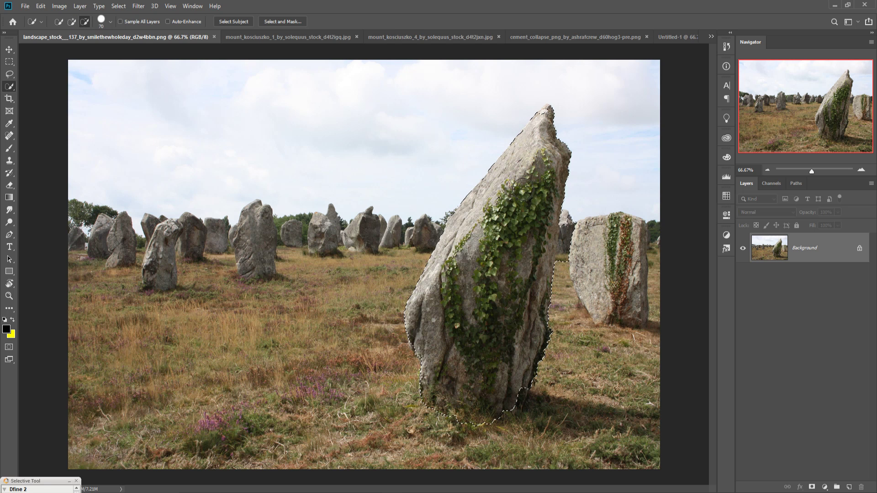
mouse_move(573, 208)
left_mouse_down()
mouse_move(592, 219)
mouse_move(578, 255)
left_mouse_up()
Float the landscape_stock document, copy the selected stone to Untitled-1's left edge with the Move tool, and minimize the source window.
left_click(9, 60)
left_click(9, 49)
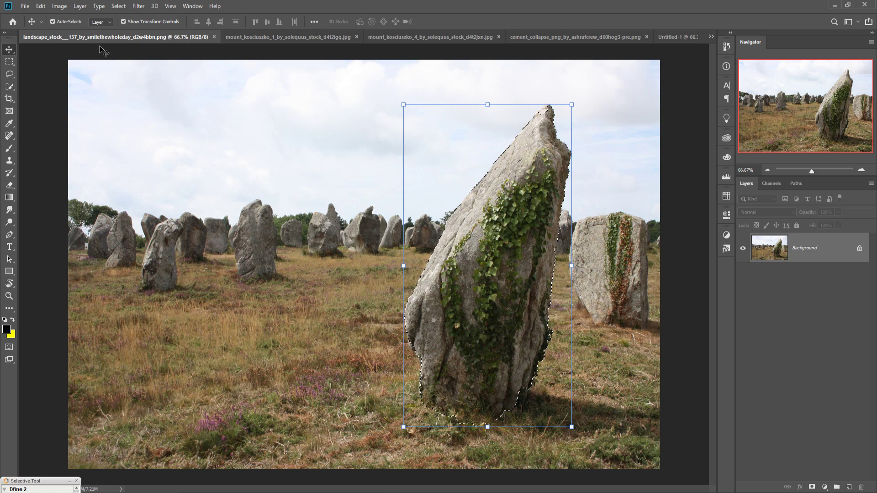
left_click_drag(100, 39, 331, 58)
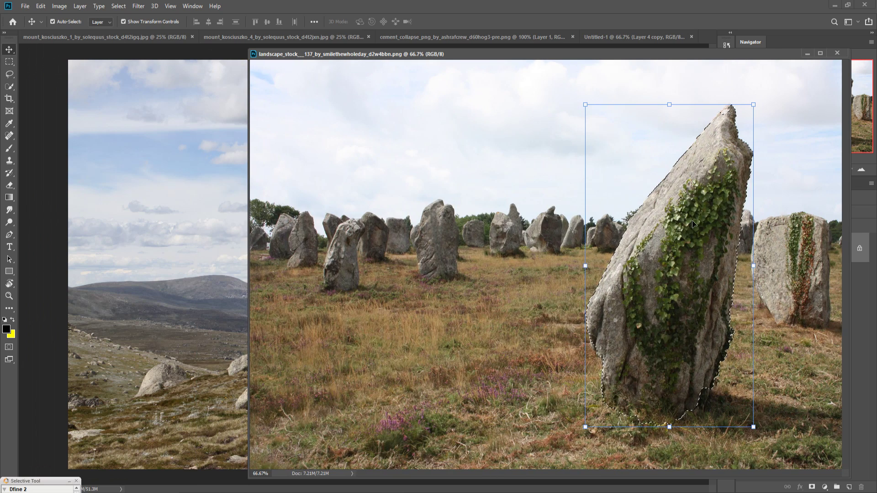
left_click_drag(692, 221, 150, 221)
left_click(811, 56)
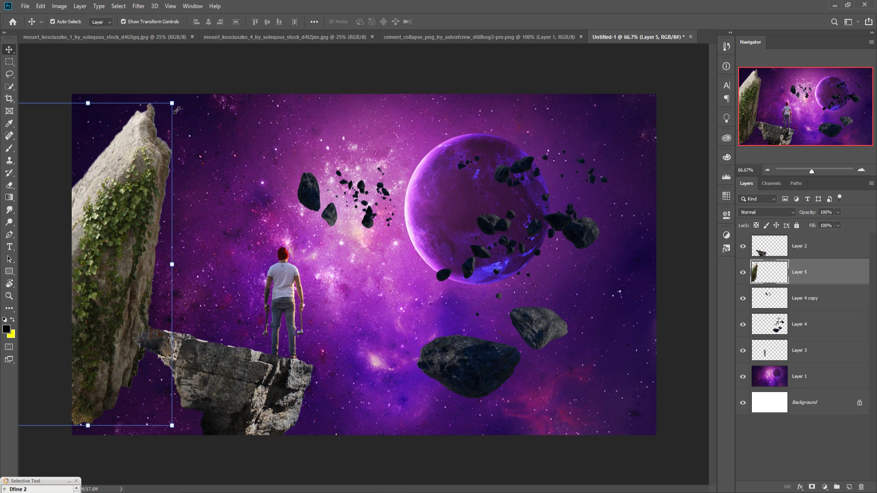
Scale the ivy-covered stone to 76.21%, rotate it 21.6°, and nudge it slightly upward along the canvas's left edge.
left_click_drag(175, 109, 174, 233)
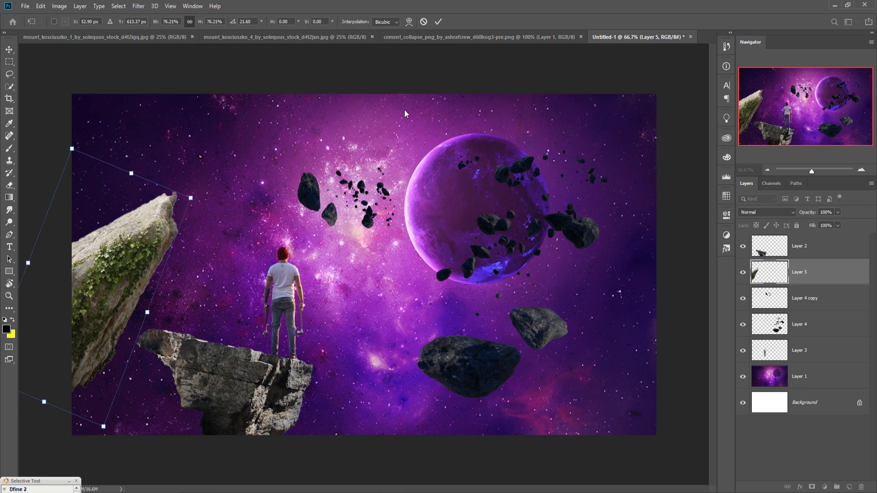
left_click(438, 22)
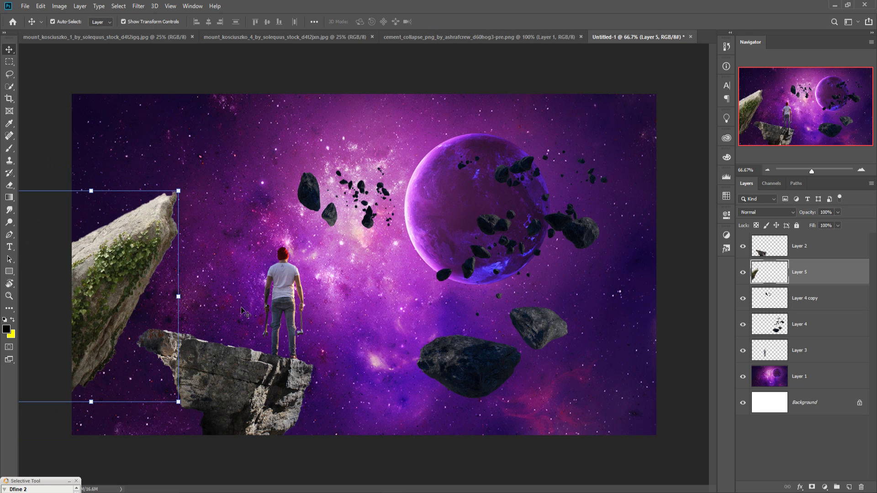
mouse_move(126, 283)
left_mouse_down()
mouse_move(144, 257)
mouse_move(132, 276)
left_mouse_up()
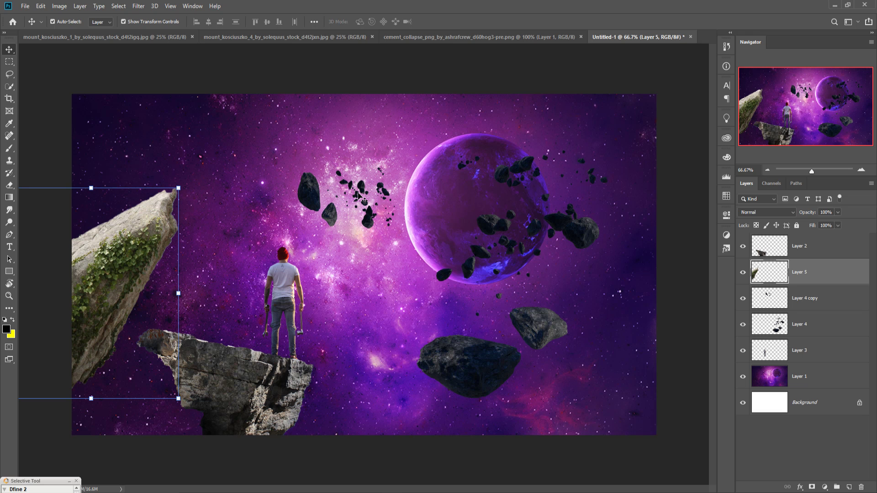
Float the cement_collapse document, copy its debris layer into Untitled-1 with the Move tool, and close the source document.
left_click(402, 37)
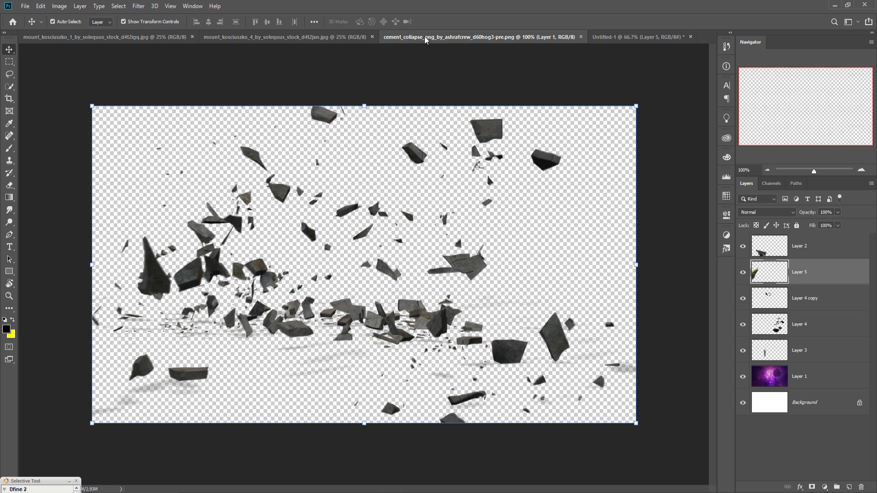
left_click_drag(477, 37, 522, 81)
left_click_drag(550, 245, 379, 342)
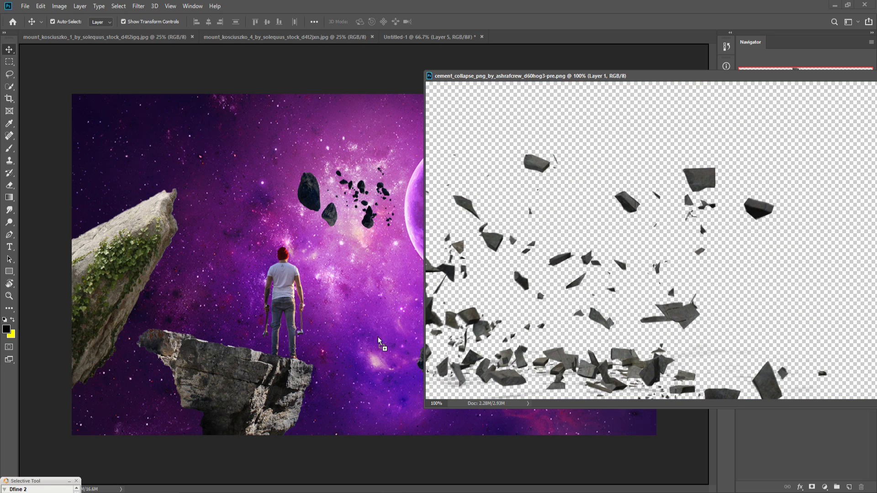
left_click_drag(845, 80, 739, 116)
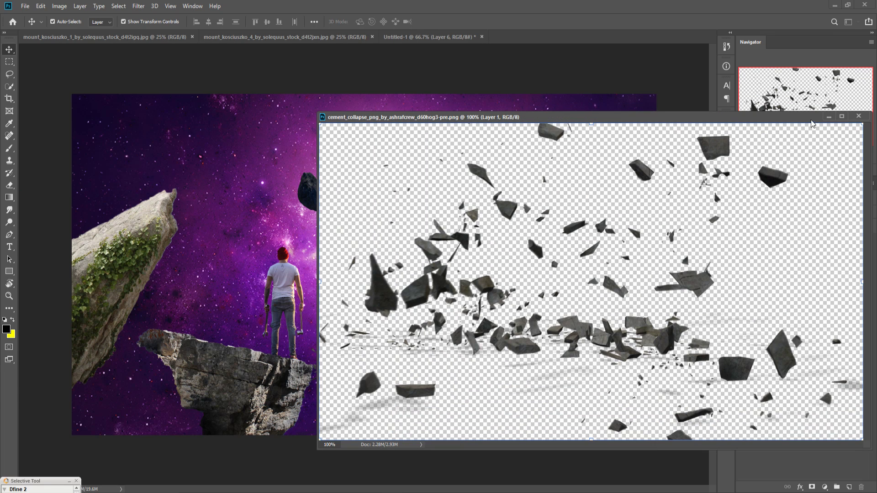
key("ctrl+w")
Undo the accidental background shift, select Layer 6, and move the cement debris around the base of the man's ledge.
left_click_drag(443, 295, 347, 344)
key("ctrl+z")
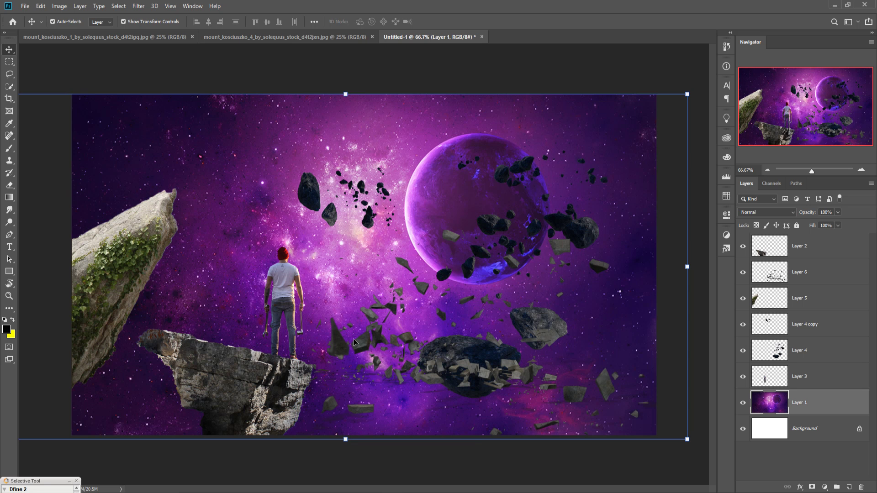
left_click(812, 284)
left_click_drag(370, 347, 169, 394)
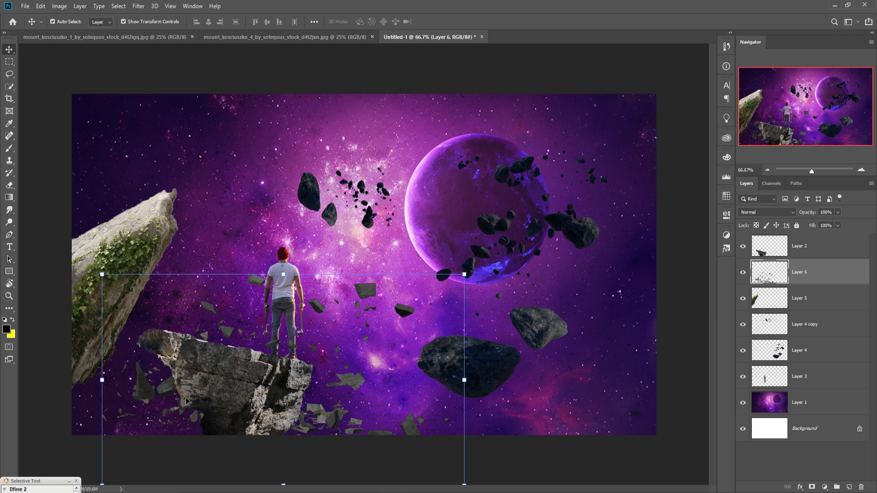
left_click_drag(374, 292, 359, 293)
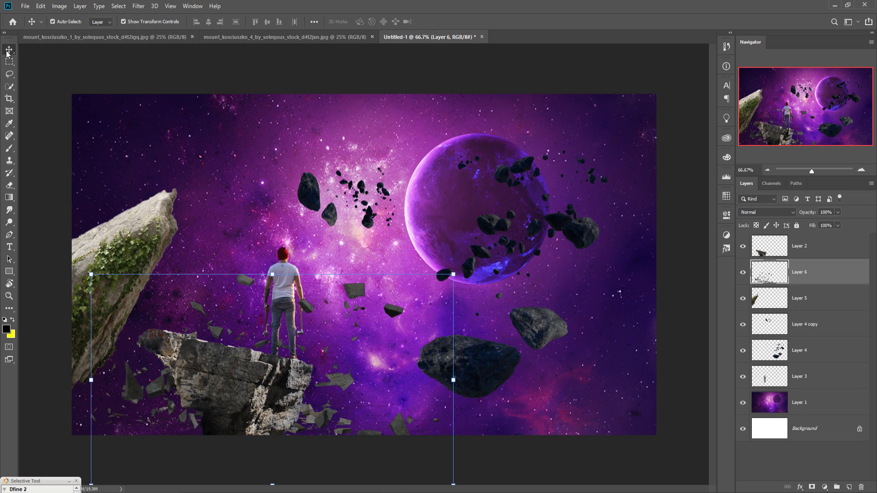
Select the topmost round boulder of the rock pile in the mount_kosciuszko_1 image with the Quick Selection tool.
left_click(244, 37)
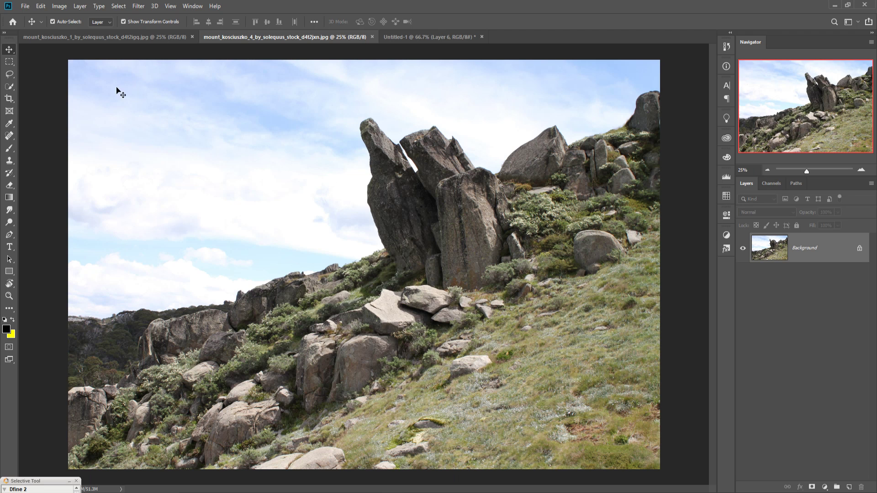
left_click(111, 39)
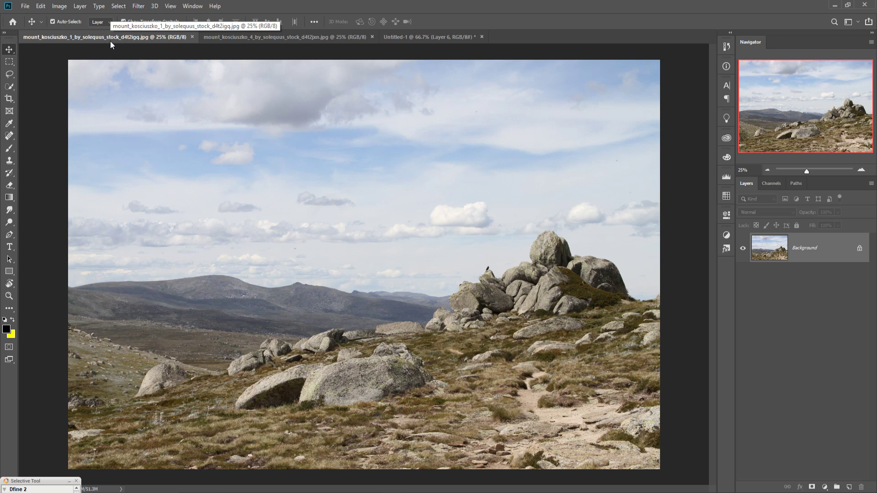
left_click(10, 89)
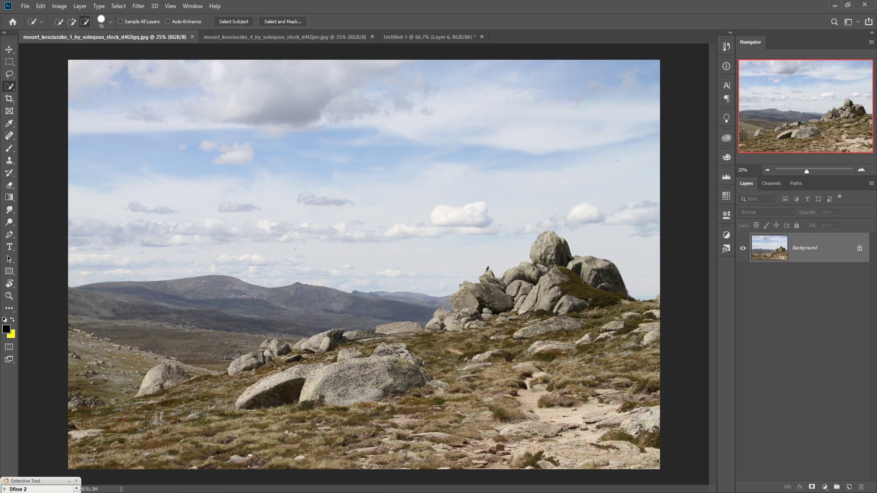
left_click(59, 22)
mouse_move(558, 245)
left_mouse_down()
mouse_move(552, 256)
mouse_move(564, 251)
left_mouse_up()
Float the mount_kosciuszko_1 document, copy the selected boulder into Untitled-1 with the Move tool, and minimize the source window.
left_click(10, 50)
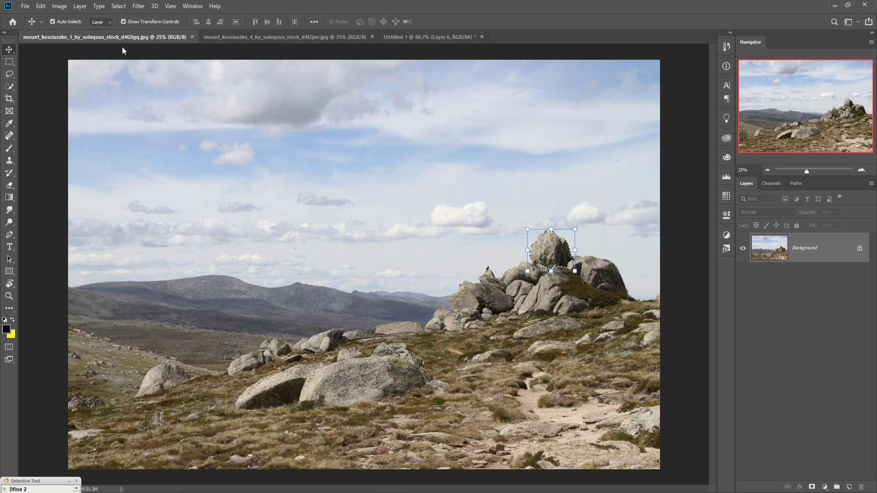
left_click_drag(123, 37, 445, 107)
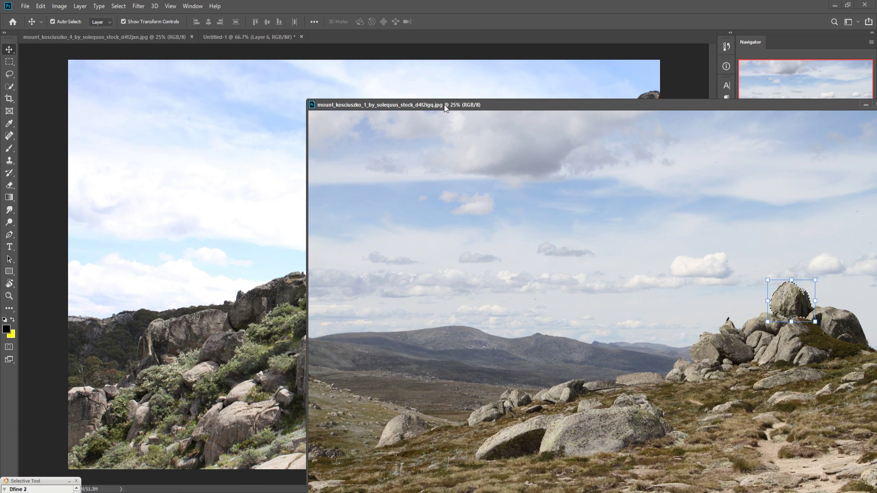
left_click(242, 36)
left_click_drag(781, 303, 270, 196)
left_click(865, 105)
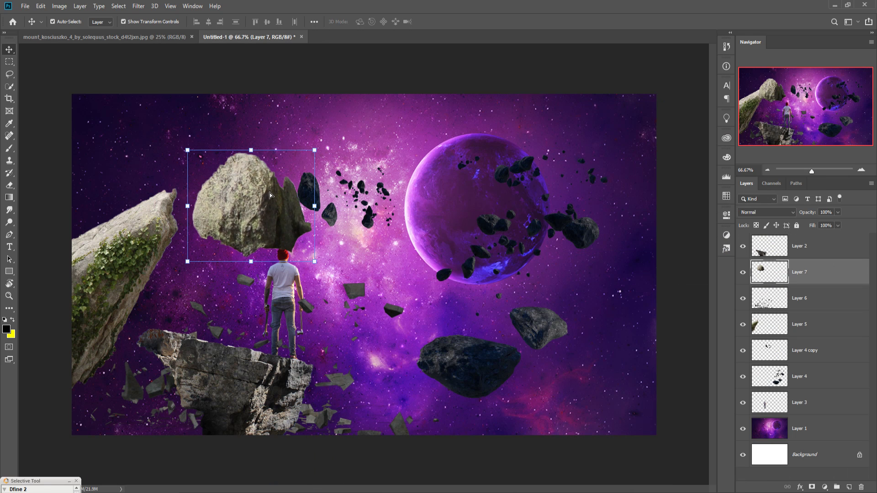
Scale the boulder to 55.06% and place it between the ivy-covered stone and the man at about X 432 px, Y 547 px.
left_click_drag(315, 150, 257, 200)
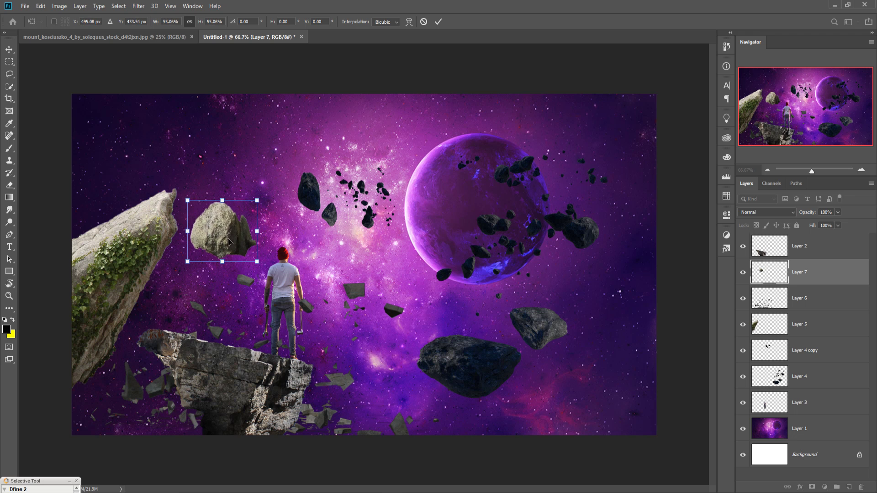
left_click_drag(229, 242, 200, 282)
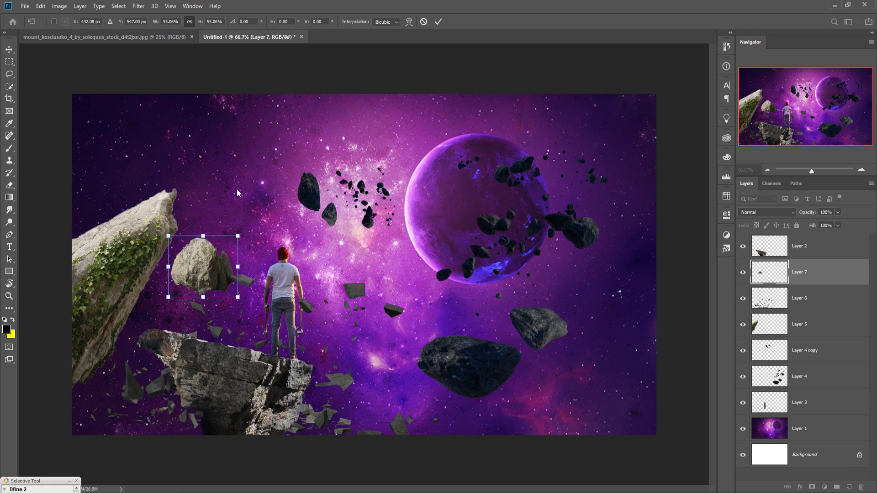
left_click(9, 48)
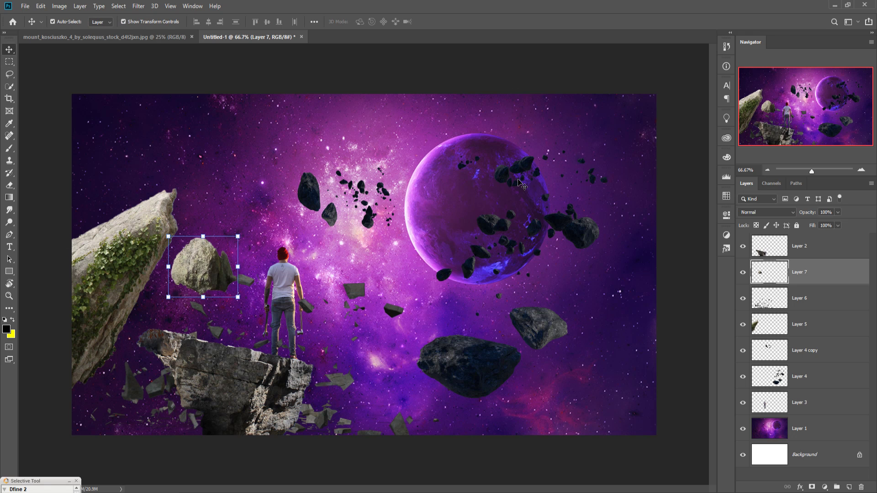
Duplicate Layer 4 copy, the small asteroid cluster between man and planet, under the default copy name.
left_click(839, 402)
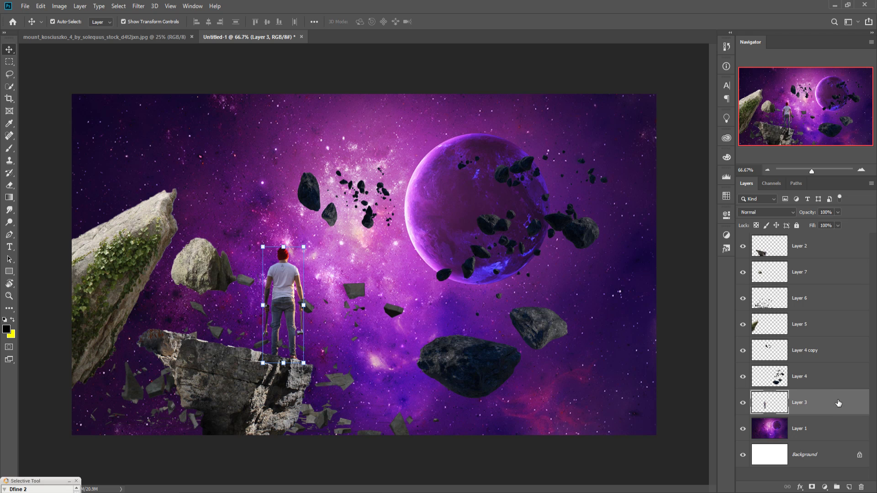
left_click(815, 251)
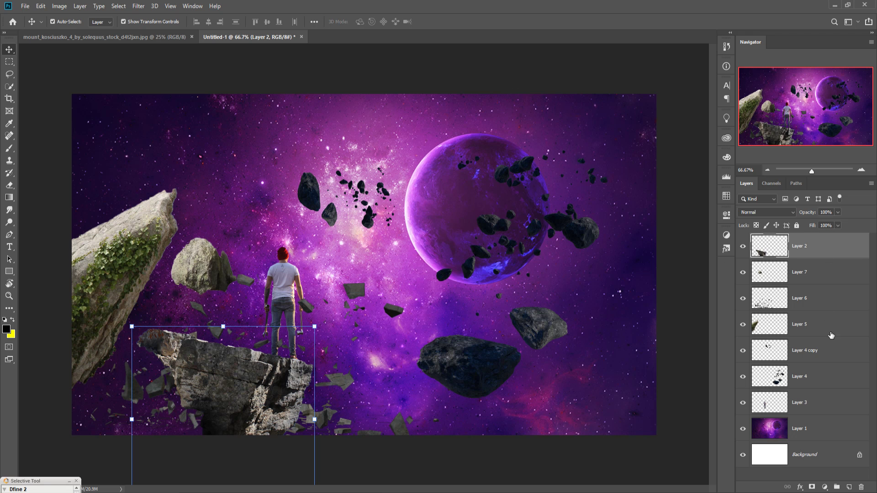
left_click(822, 359)
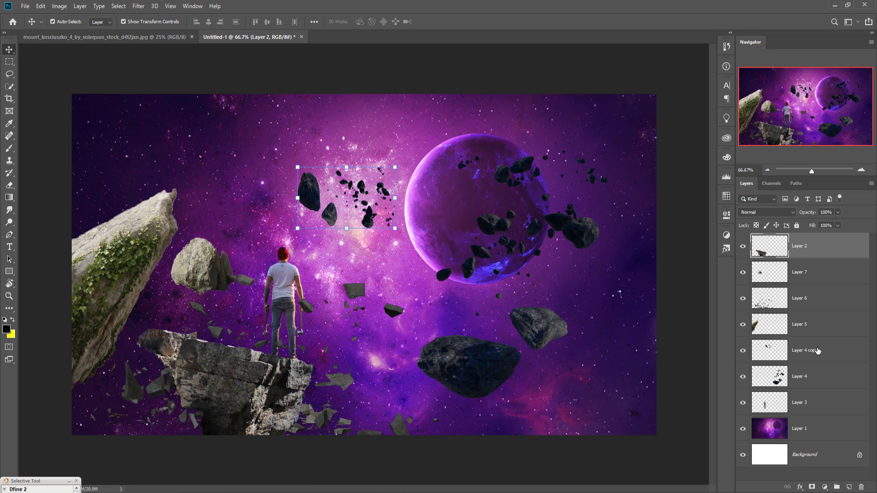
right_click(820, 358)
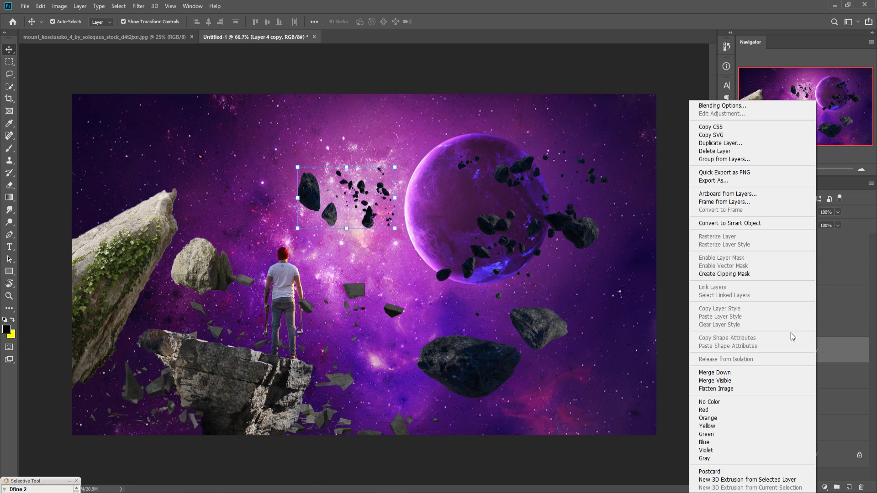
left_click(720, 143)
left_click(513, 141)
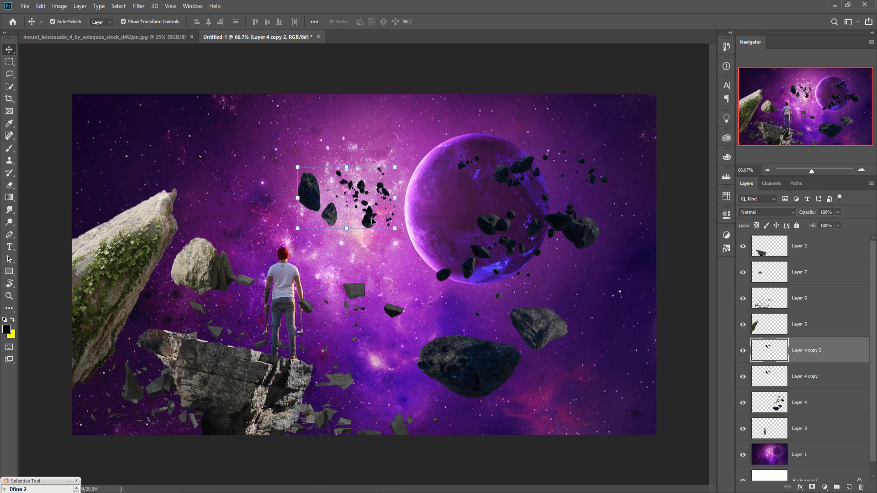
Scale the new asteroid copy to 205.26%, rotate it 23°, and place it above the stones at about X 498 px, Y 121 px.
left_click_drag(373, 221, 306, 245)
key("ctrl+t")
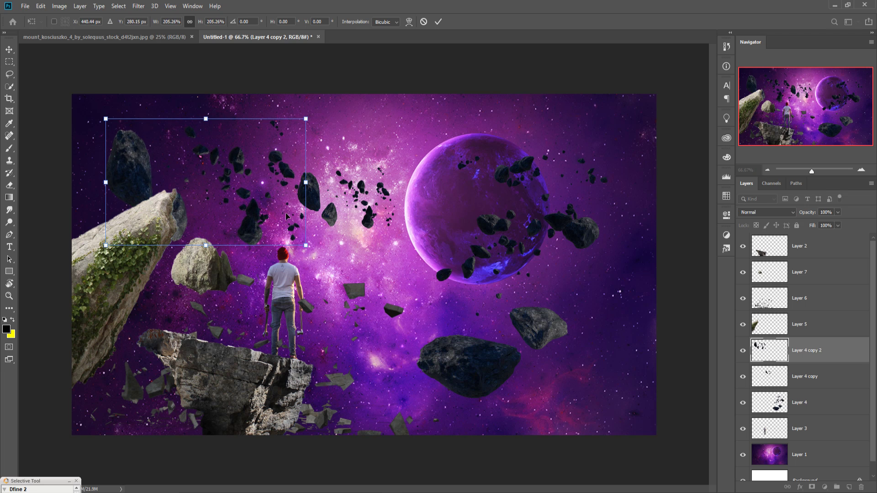
left_click_drag(146, 173, 113, 110)
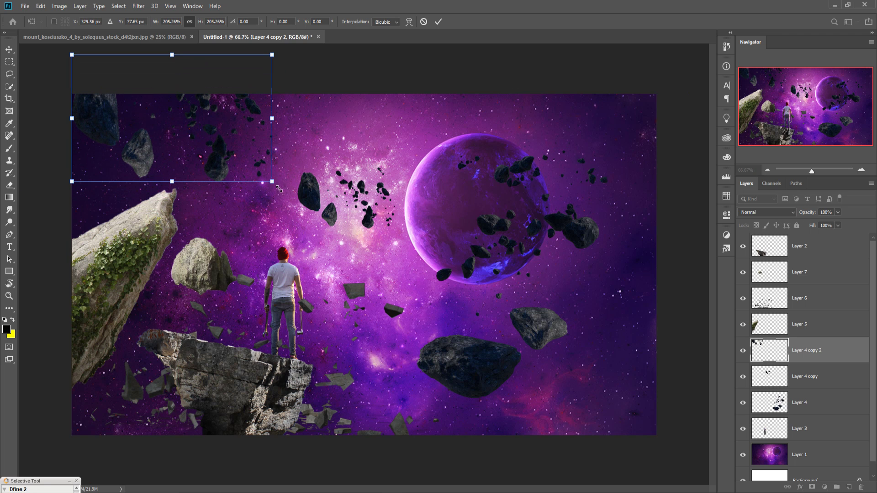
left_click_drag(284, 191, 247, 229)
left_click_drag(245, 198, 288, 212)
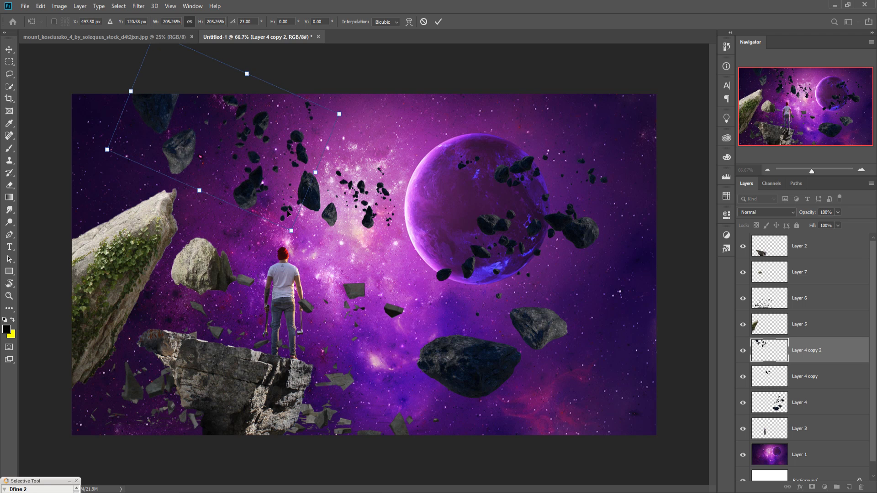
left_click(438, 21)
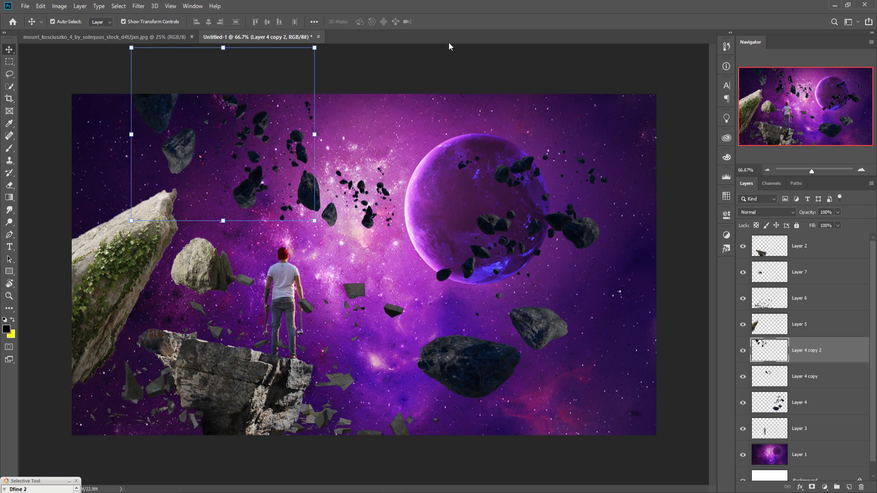
Duplicate the enlarged asteroid cluster under the default copy name and move the copy over the planet.
right_click(810, 360)
left_click(776, 141)
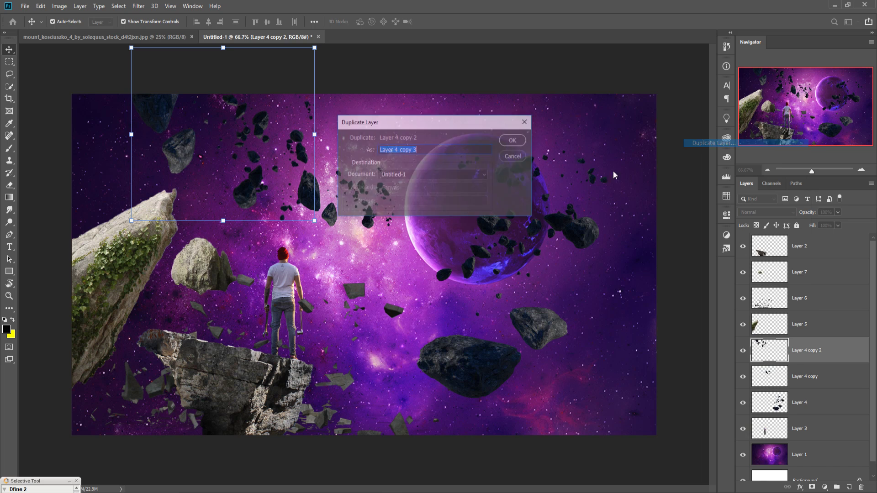
left_click(514, 141)
left_click_drag(179, 158, 446, 199)
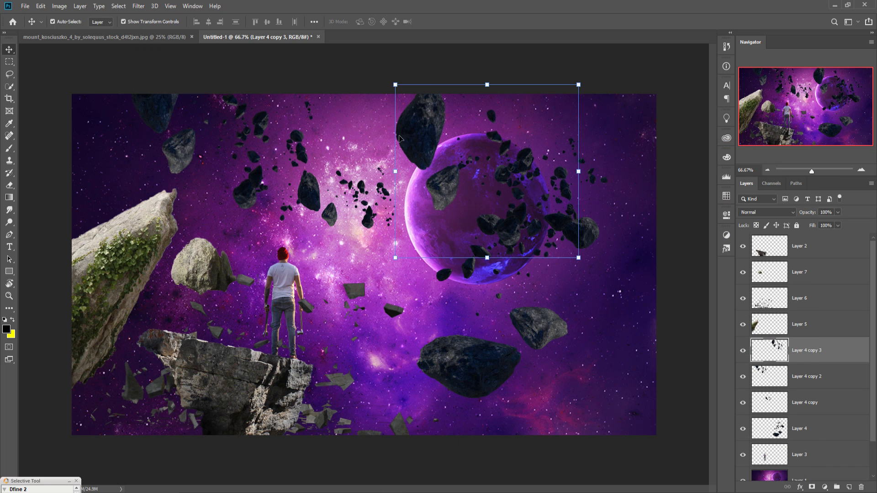
Flip the cluster copy horizontally, move it to the canvas's right edge at about X 1785 px, Y 608 px, and rotate it 18.91°.
left_click(41, 7)
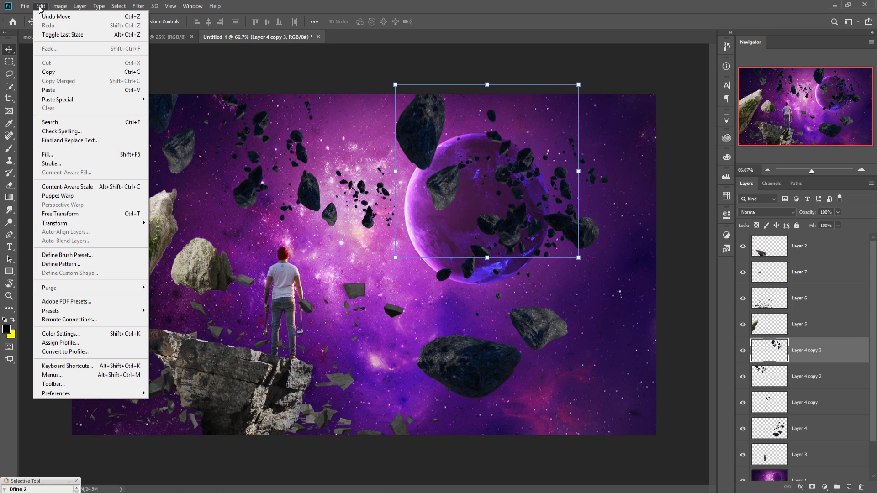
mouse_move(76, 223)
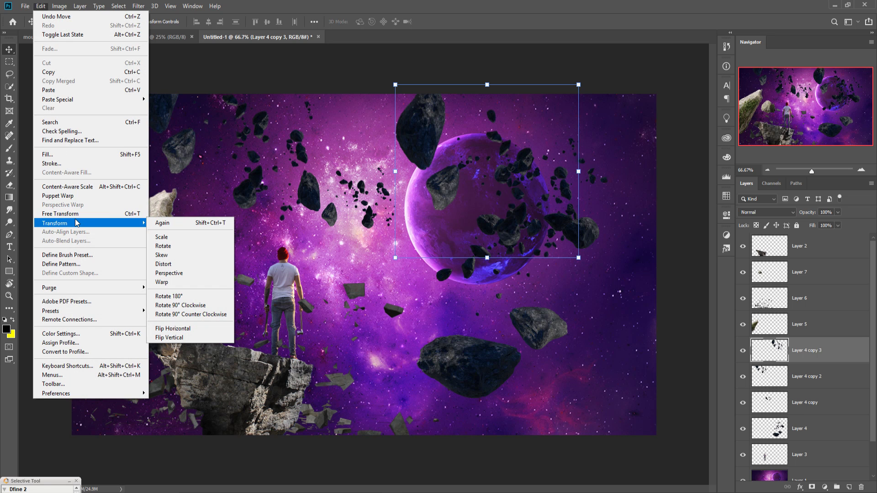
left_click(176, 328)
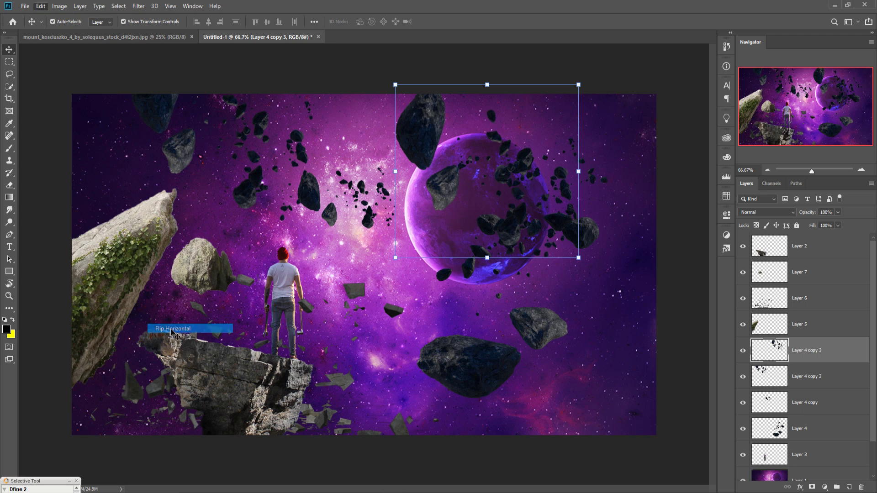
left_click_drag(561, 138, 679, 240)
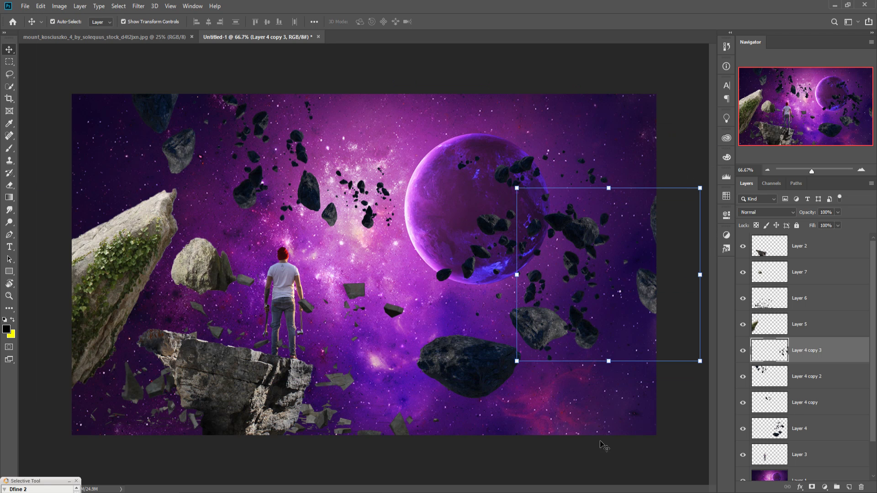
left_click_drag(706, 294, 652, 313)
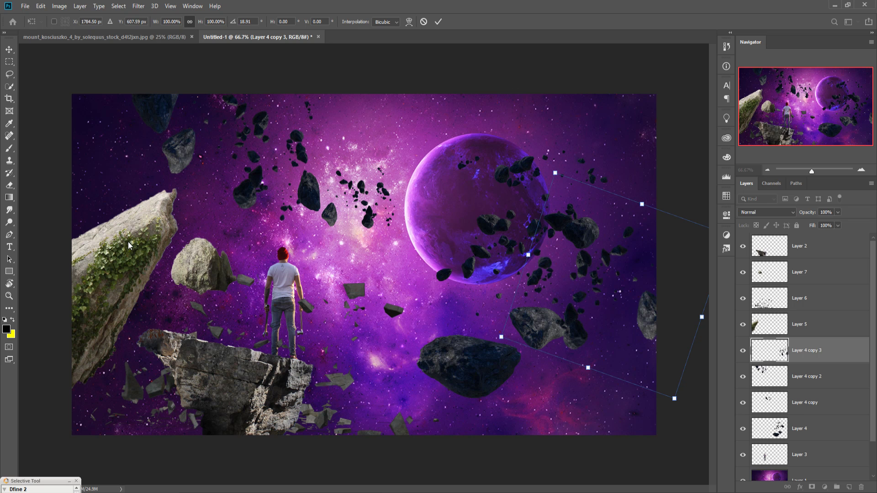
Commit the asteroid cluster copy's transform and select Layer 5, the ivy-covered rock.
left_click(787, 328)
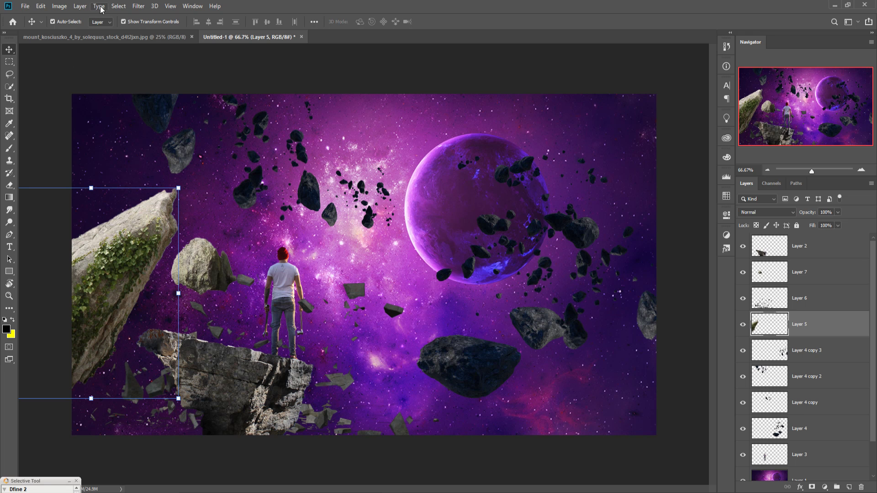
left_click(58, 7)
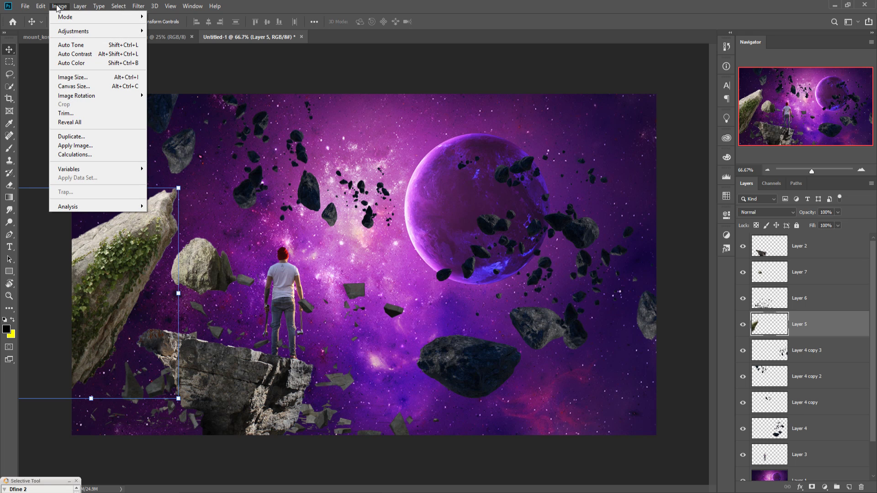
mouse_move(64, 30)
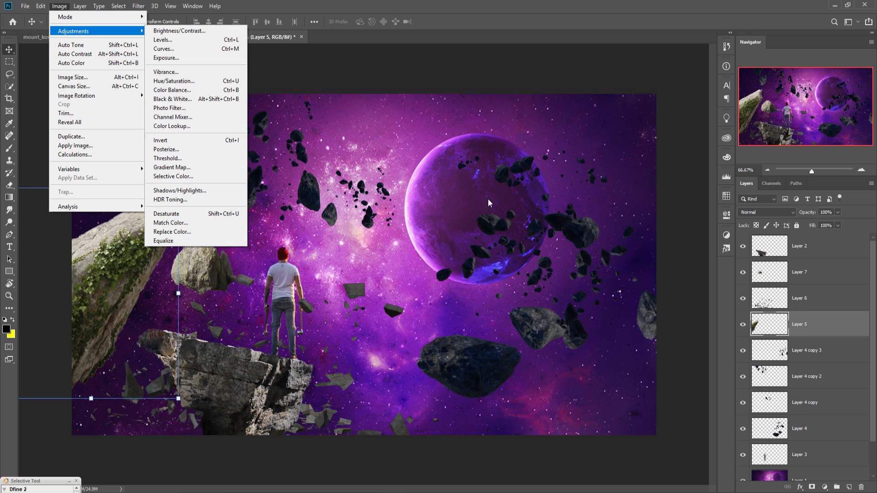
key("Escape")
key("Escape")
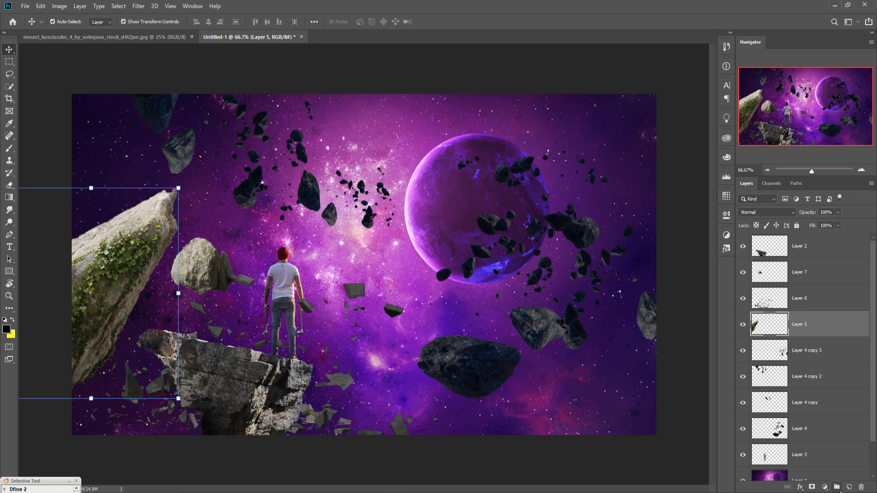
Add a Color Balance adjustment clipped to Layer 5, with midtones Yellow–Blue at +89 and Cyan–Red shifted moderately toward red.
left_click(824, 487)
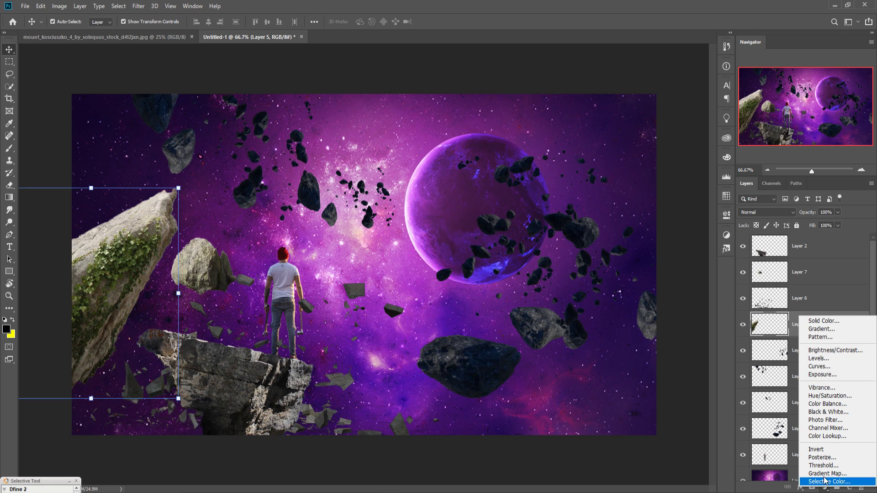
left_click(827, 403)
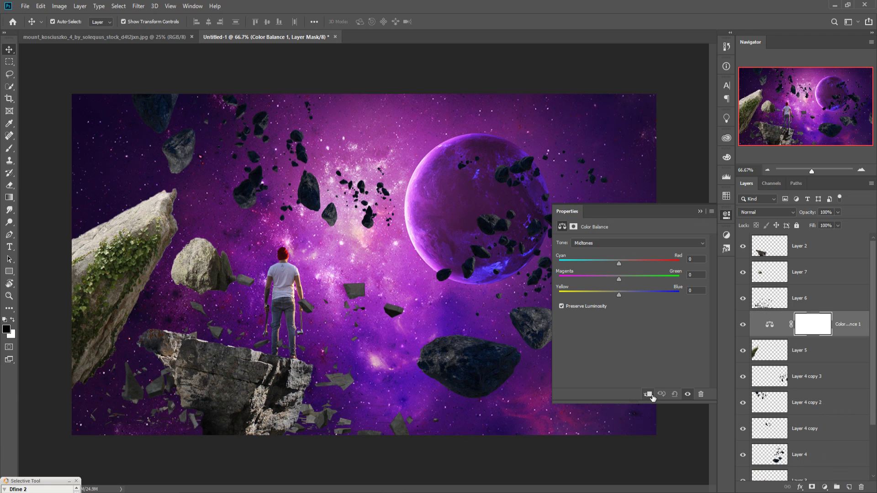
left_click(649, 395)
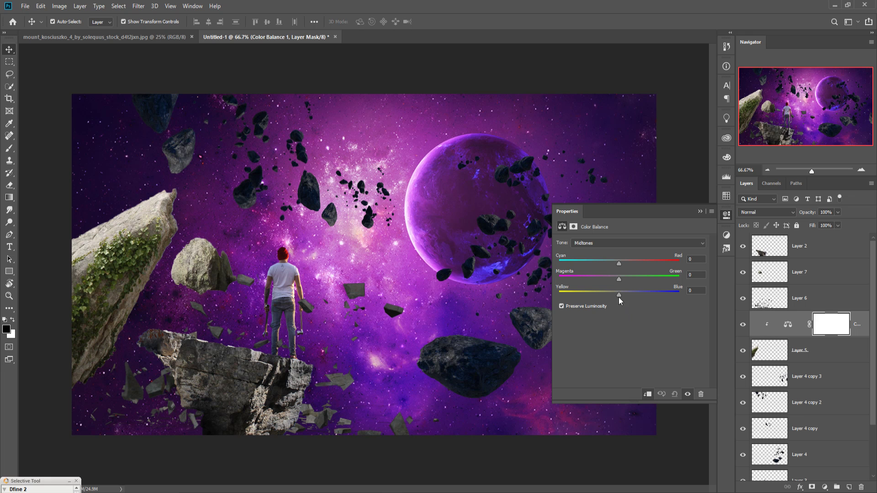
left_click_drag(619, 292, 665, 292)
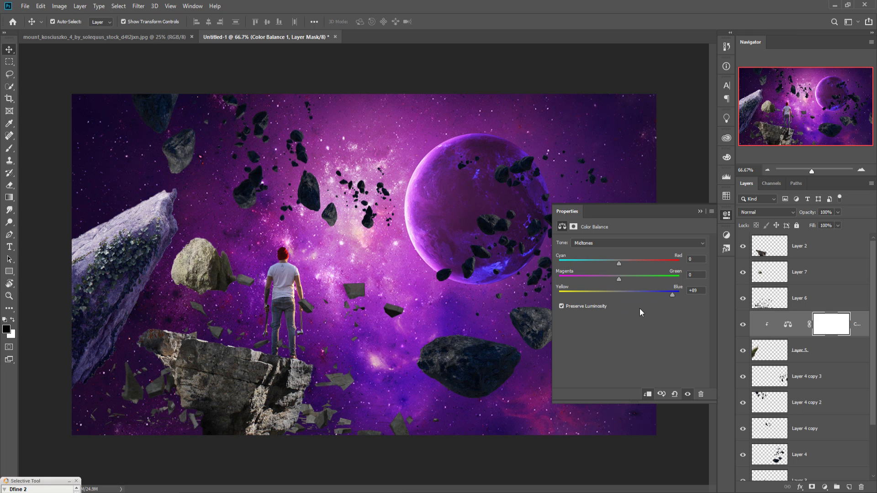
left_click_drag(619, 264, 633, 263)
left_click(700, 212)
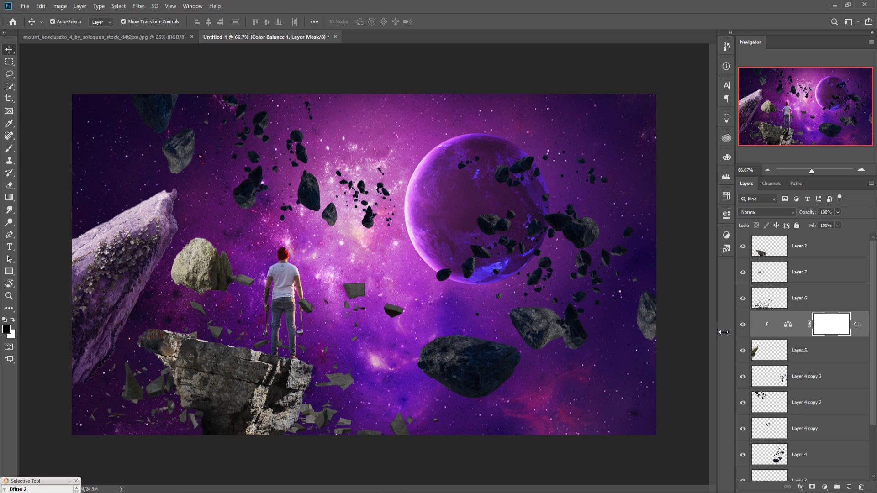
Add a Curves adjustment clipped to the ivy-covered rock and pull the RGB curve down through its midtones and shadows.
left_click(792, 214)
left_click(860, 249)
left_click(824, 487)
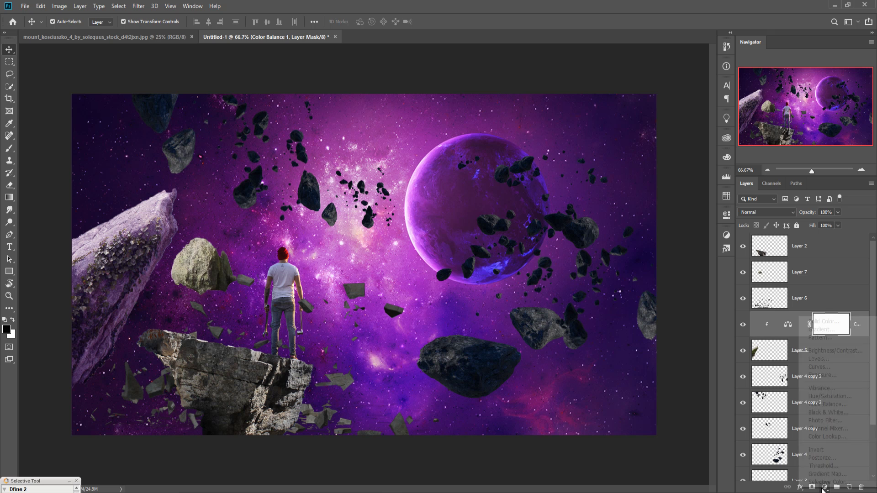
left_click(832, 368)
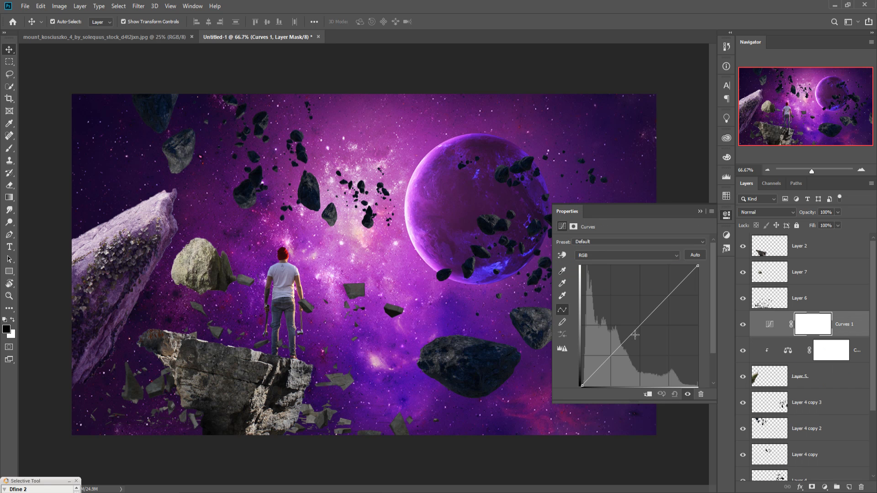
left_click_drag(637, 335, 645, 335)
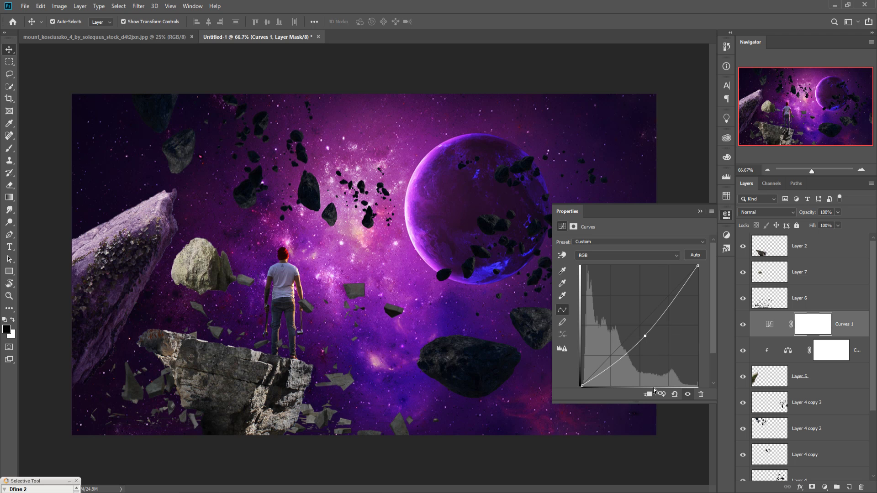
left_click(648, 394)
left_click_drag(625, 352, 627, 362)
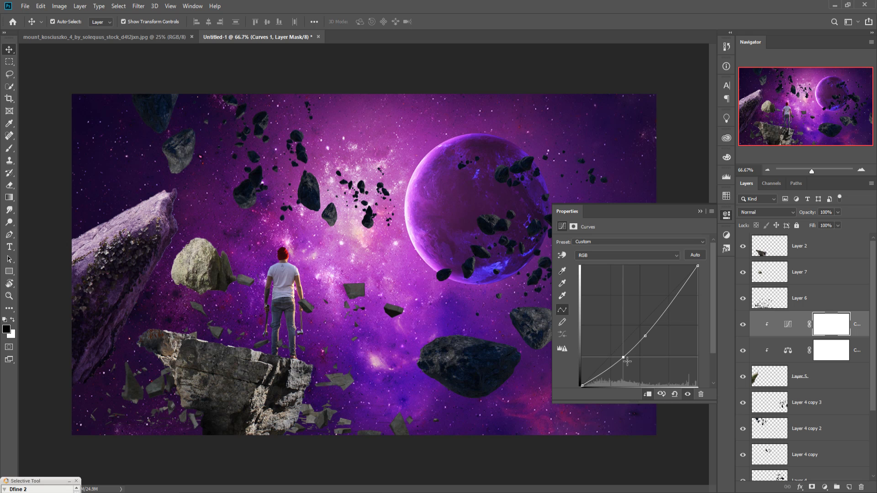
left_click(699, 212)
Duplicate the ivy-covered rock's Curves and Color Balance adjustments together within the Untitled-1 document.
left_click(864, 329)
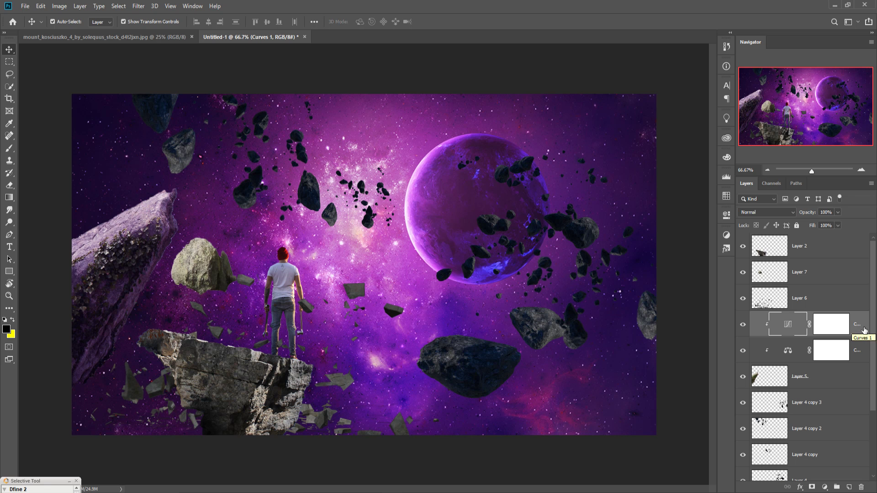
left_click(864, 352, "ctrl")
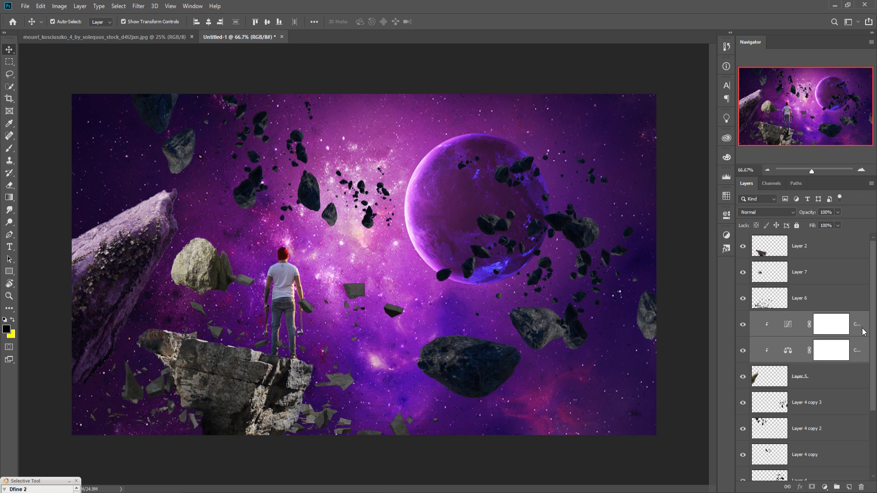
right_click(864, 346)
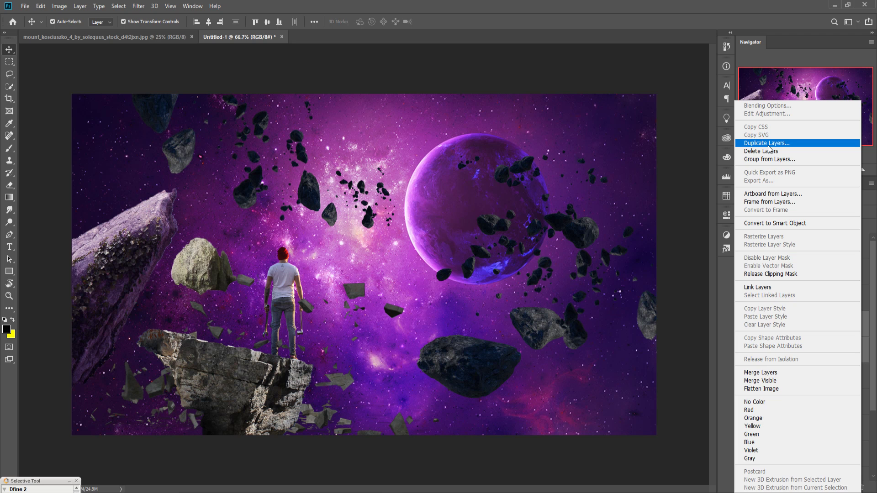
left_click(768, 144)
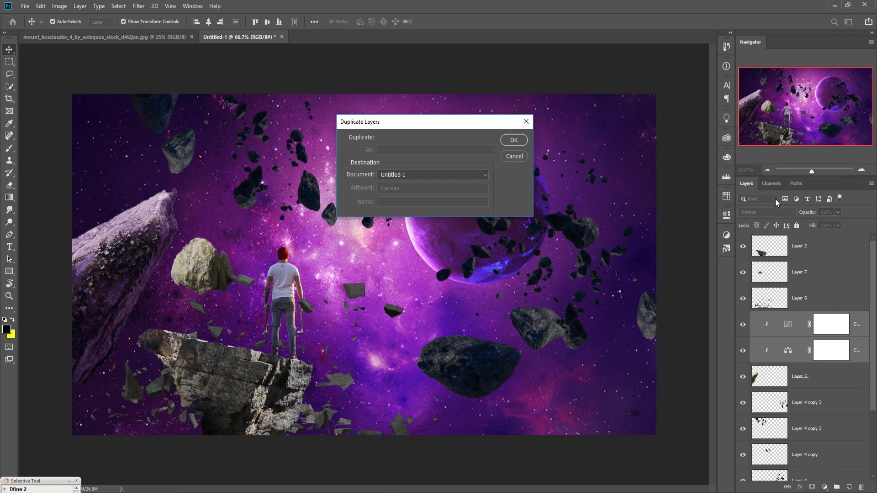
left_click(513, 140)
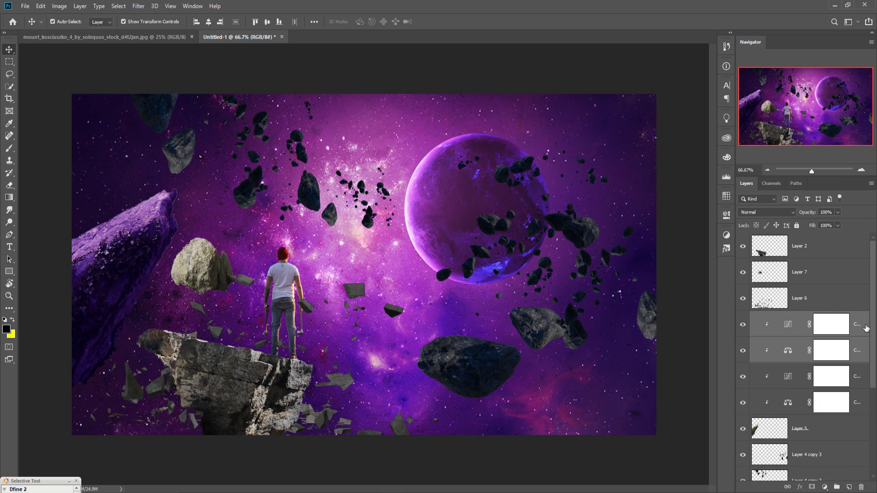
Move the duplicated Curves and Color Balance adjustments above Layer 2, the ledge rock, and clip them to it.
left_click_drag(864, 327, 857, 246)
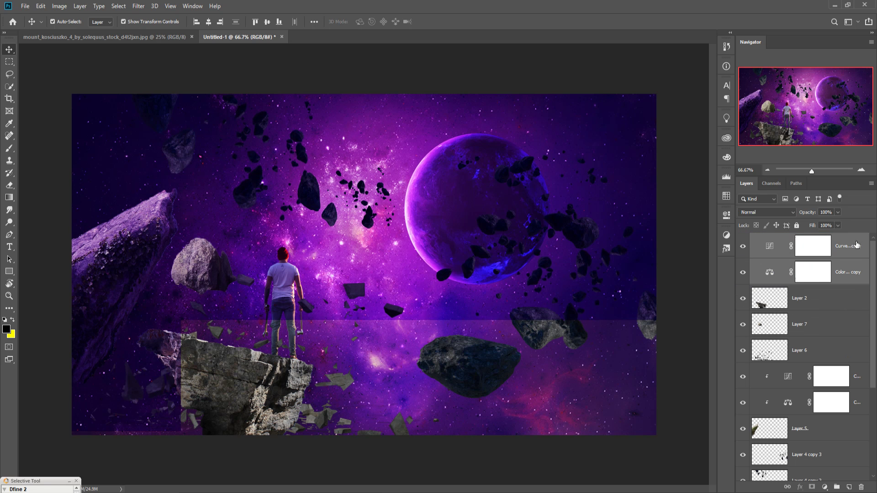
right_click(851, 246)
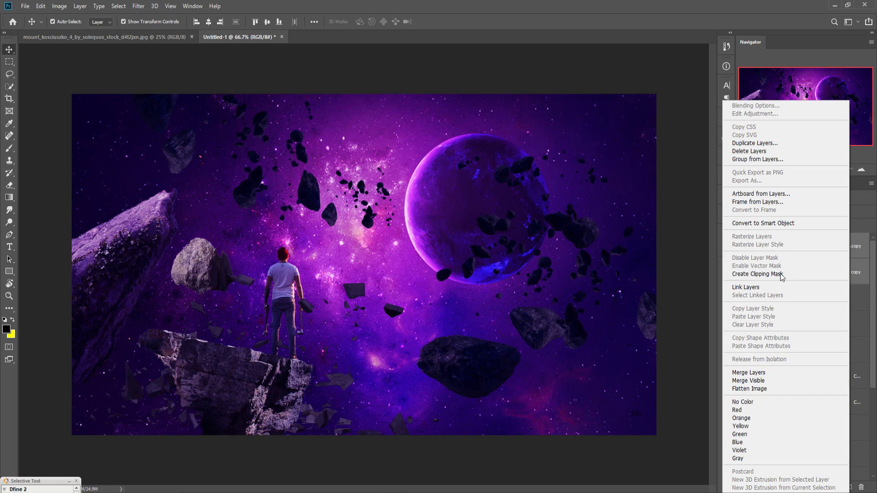
left_click(756, 274)
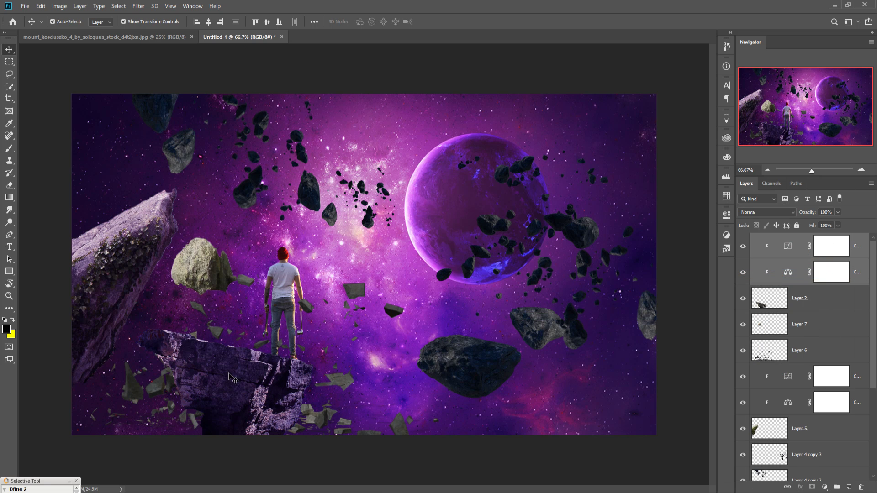
Duplicate the ledge rock's clipped Curves and Color Balance adjustments together within Untitled-1.
right_click(858, 252)
left_click(746, 144)
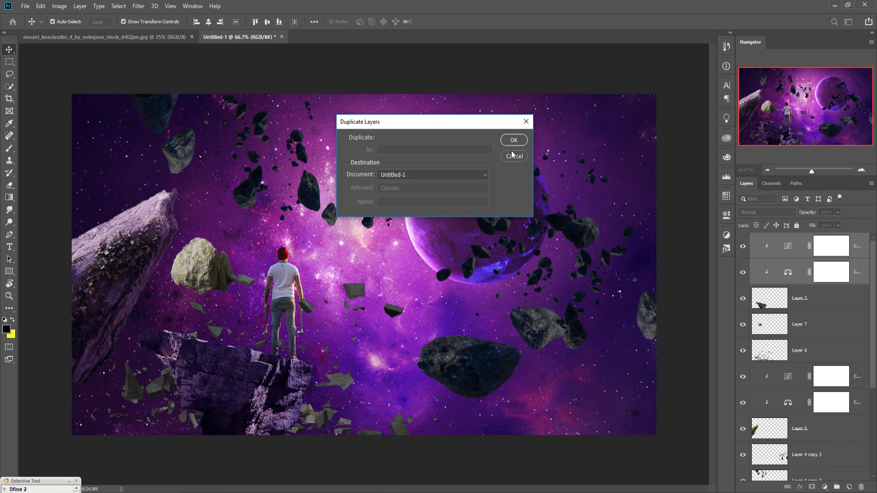
left_click(513, 142)
Move the new adjustment copies directly above Layer 7, the floating boulder, and clip both to that layer.
left_click_drag(860, 251, 855, 358)
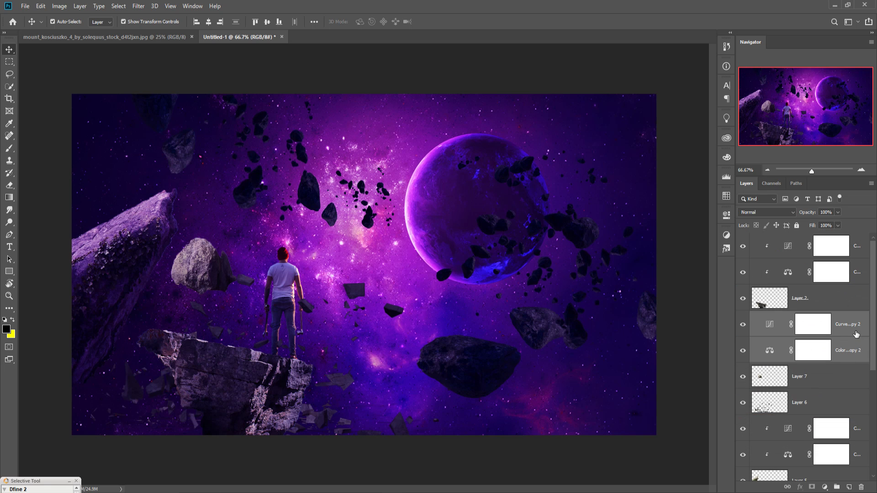
right_click(851, 354)
left_click(782, 274)
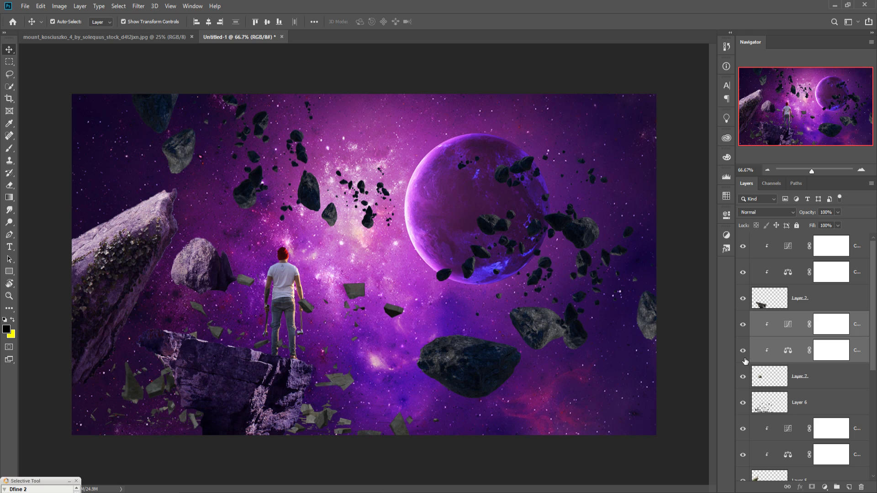
Add a Color Balance adjustment clipped to Layer 6, the stone debris, with midtones Magenta–Green at -41 and Yellow–Blue at +71.
left_click(797, 408)
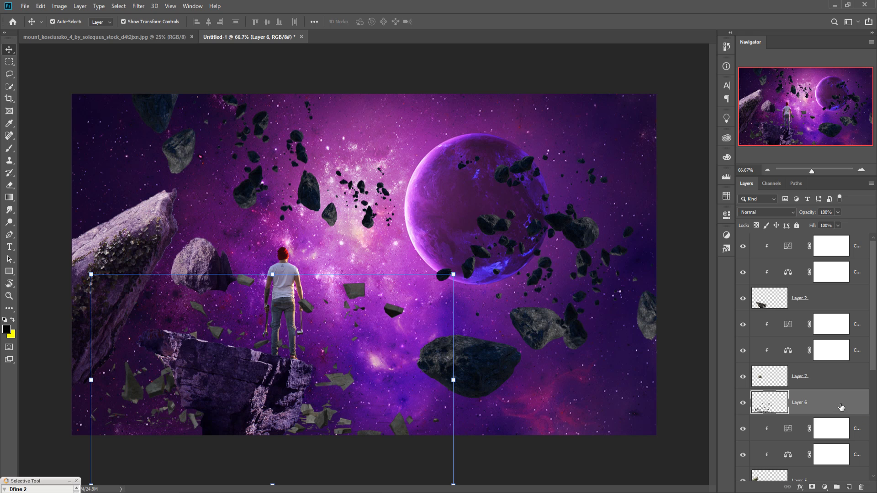
left_click(825, 487)
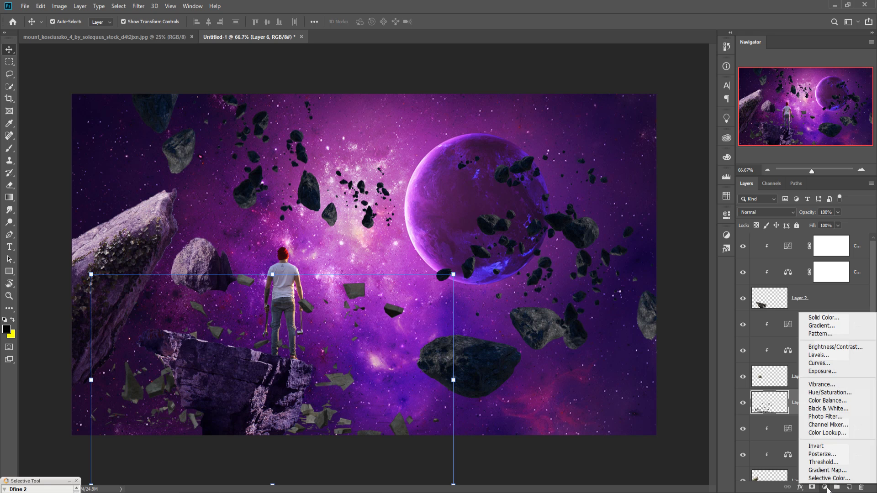
left_click(826, 401)
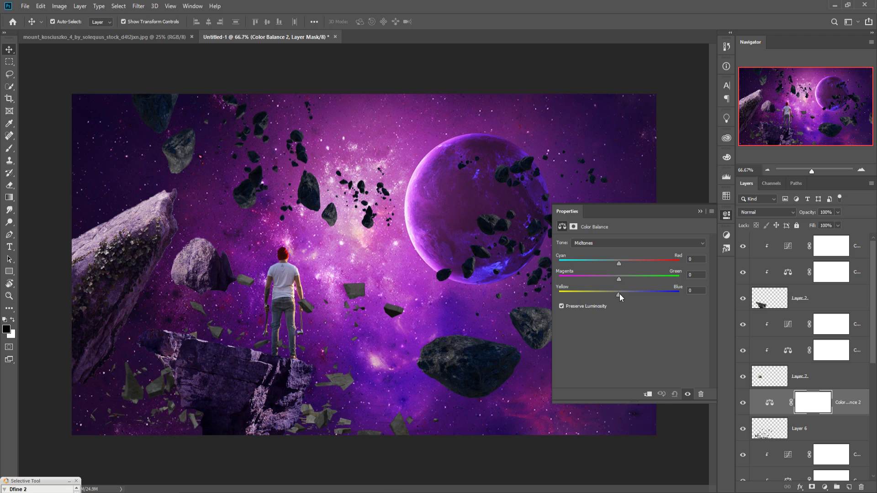
left_click_drag(620, 294, 643, 294)
left_click(650, 395)
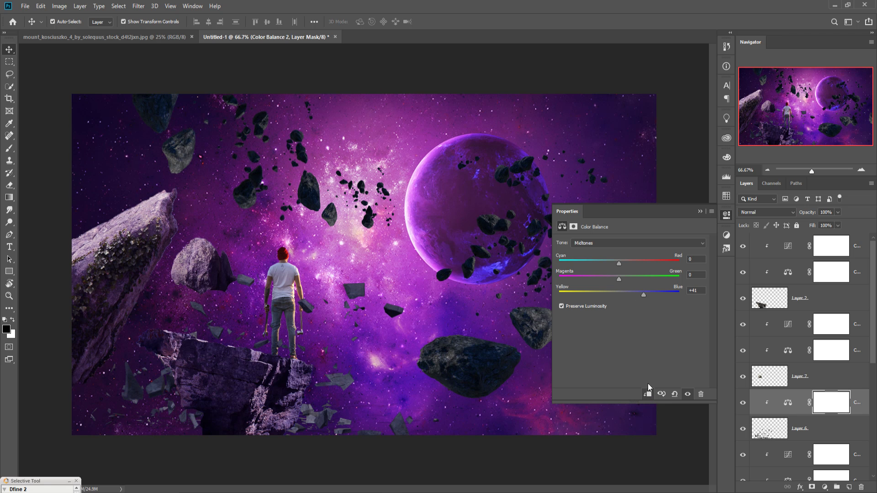
left_click_drag(658, 296, 666, 297)
left_click_drag(619, 280, 610, 282)
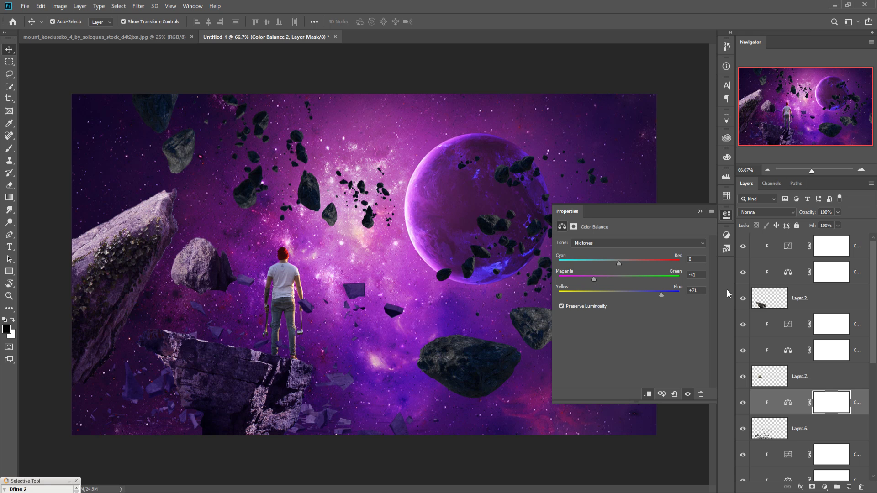
left_click(700, 212)
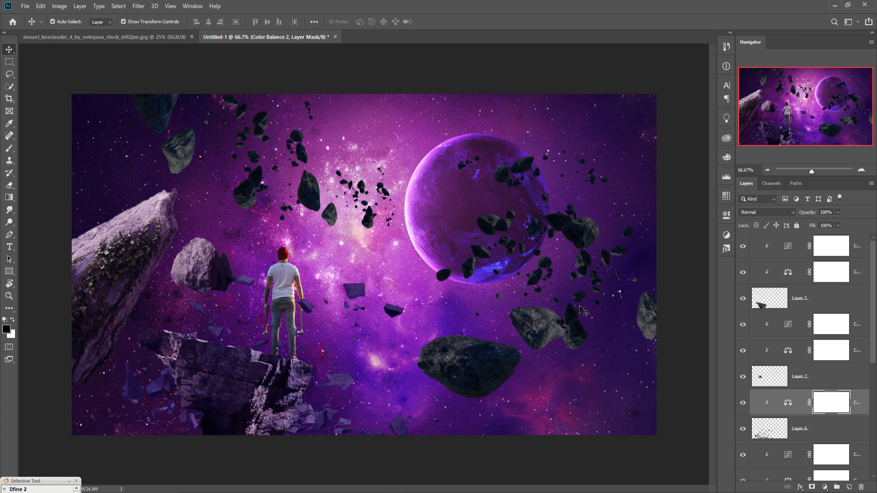
Scale Layer 3, the man on the ledge, proportionally to 107.97%, keeping his feet on the rock, and apply the transform.
scroll(775, 338, "down", 3)
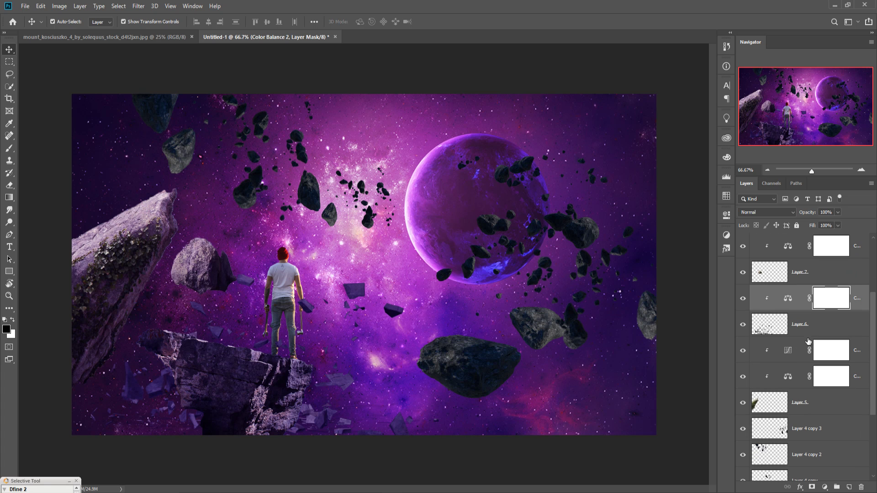
scroll(809, 342, "down", 2)
left_click(278, 284)
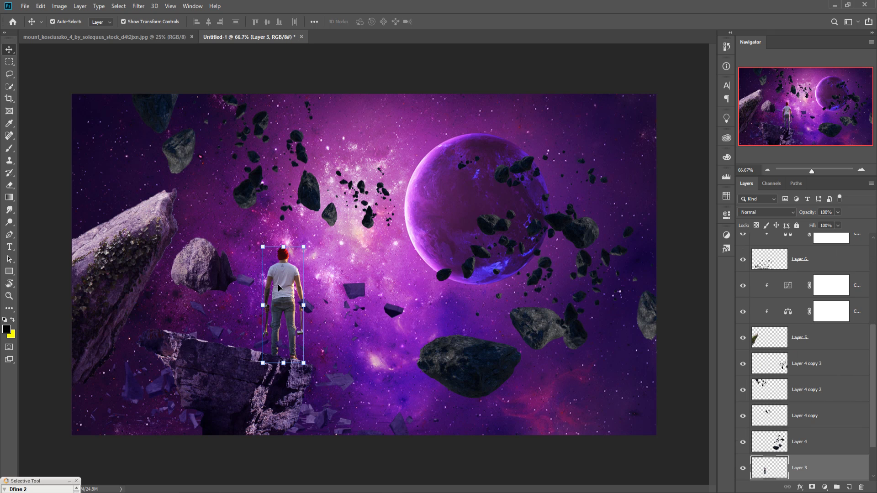
left_click_drag(304, 247, 316, 242)
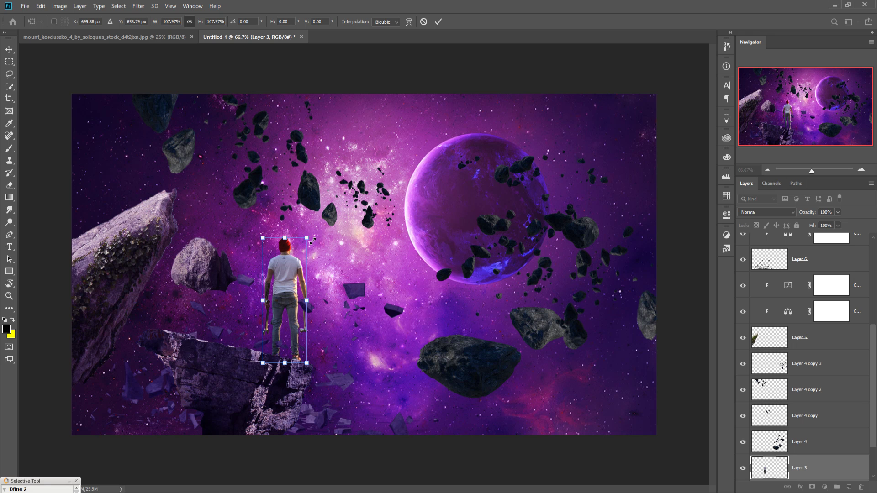
left_click(438, 22)
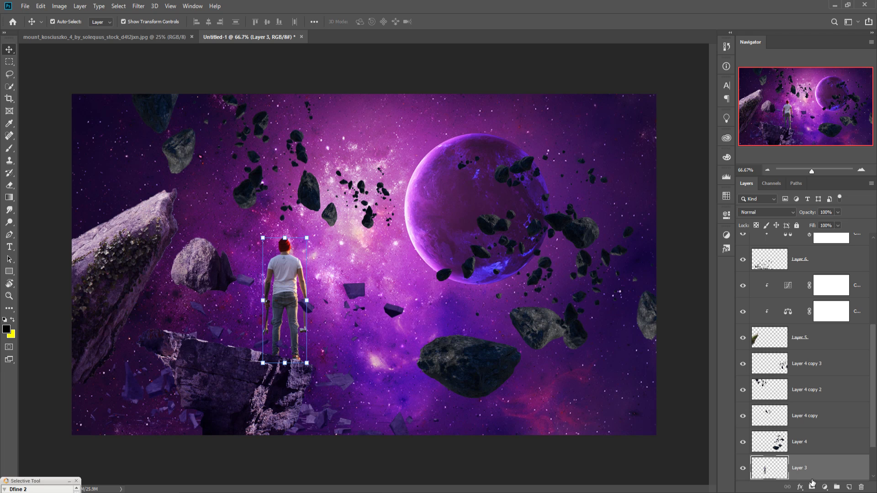
scroll(812, 475, "down", 2)
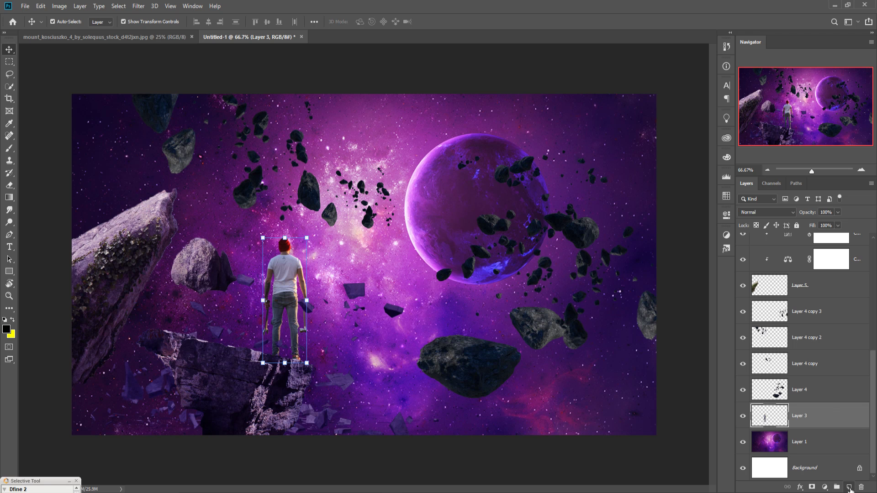
Add an empty layer above Layer 3, the man, plus a Color Balance clipped to him with midtones shifted slightly toward magenta and blue.
left_click(849, 488)
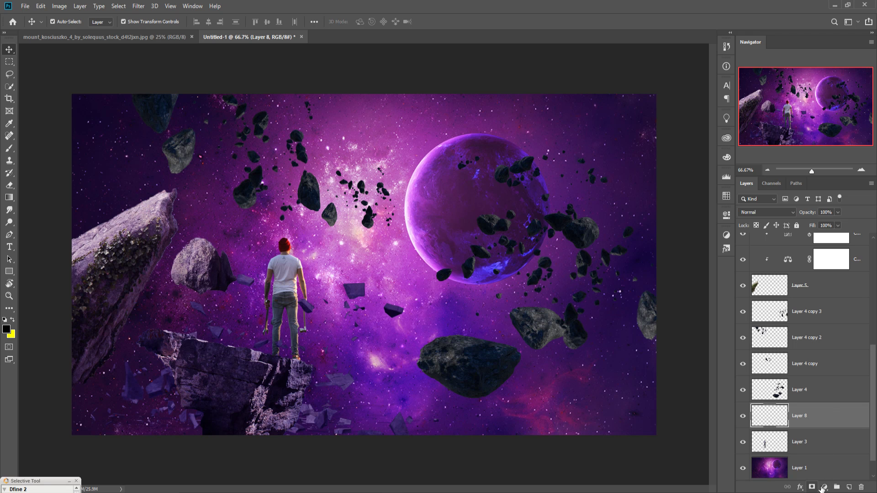
left_click(806, 440)
left_click(825, 488)
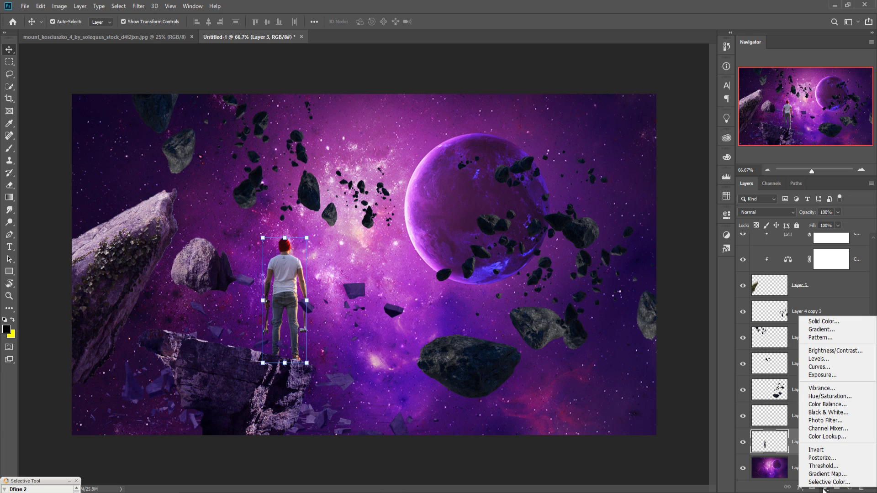
left_click(827, 405)
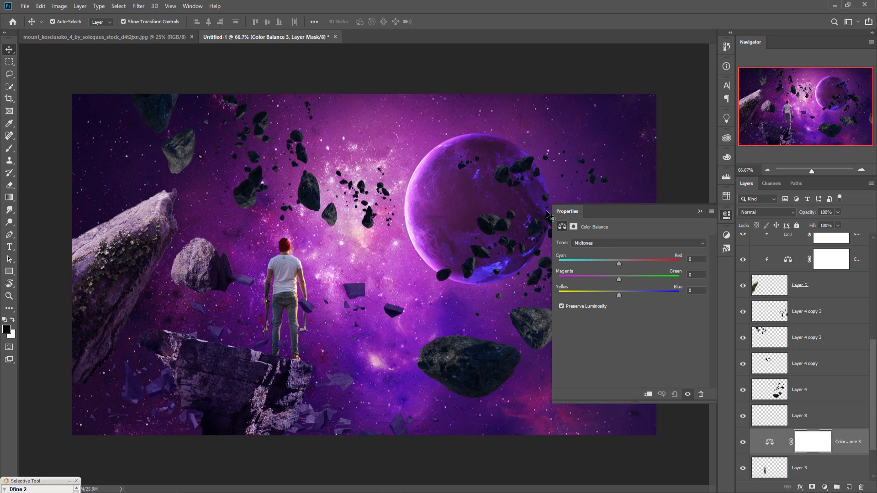
left_click(649, 395)
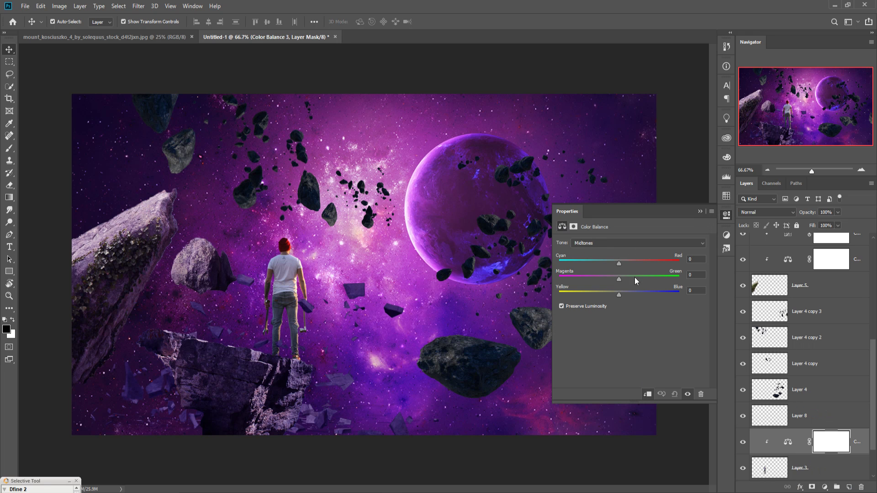
left_click_drag(617, 279, 609, 279)
left_click_drag(616, 295, 628, 296)
left_click(694, 211)
Fill the empty Layer 8 with 50% Gray at 100% opacity in Normal mode.
left_click(782, 418)
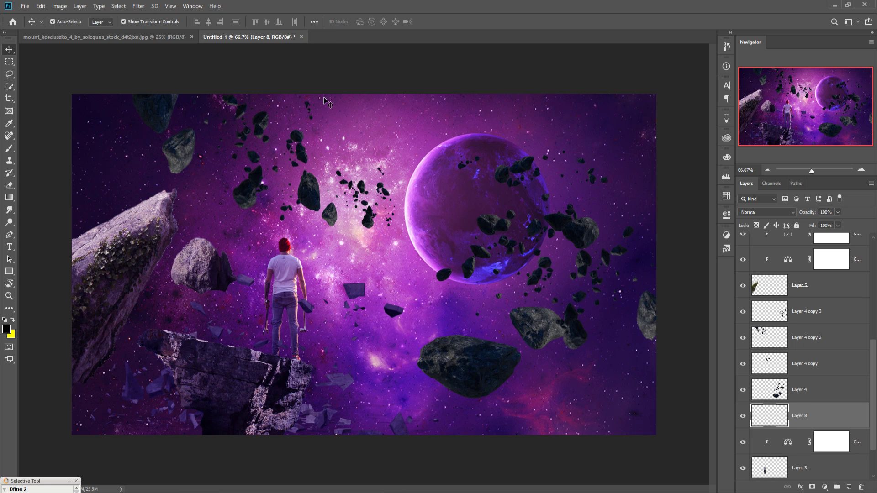
left_click(41, 6)
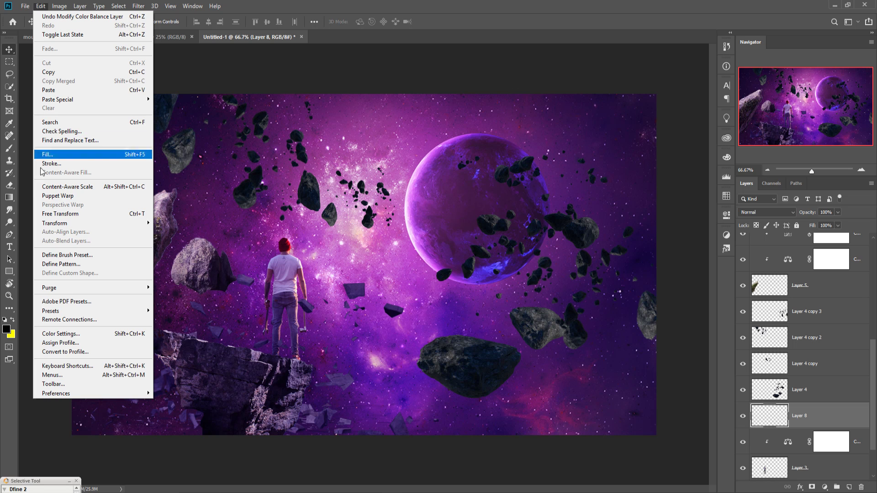
left_click(47, 154)
left_click(466, 133)
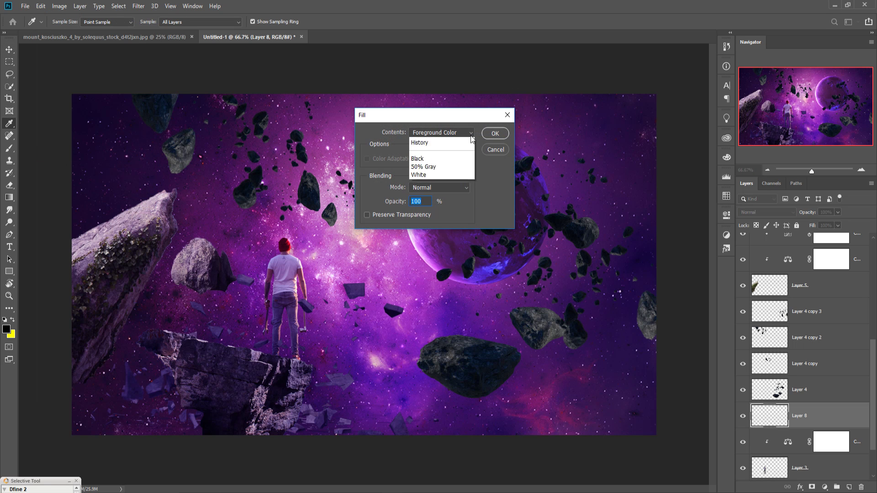
left_click(431, 215)
left_click(496, 133)
key("v")
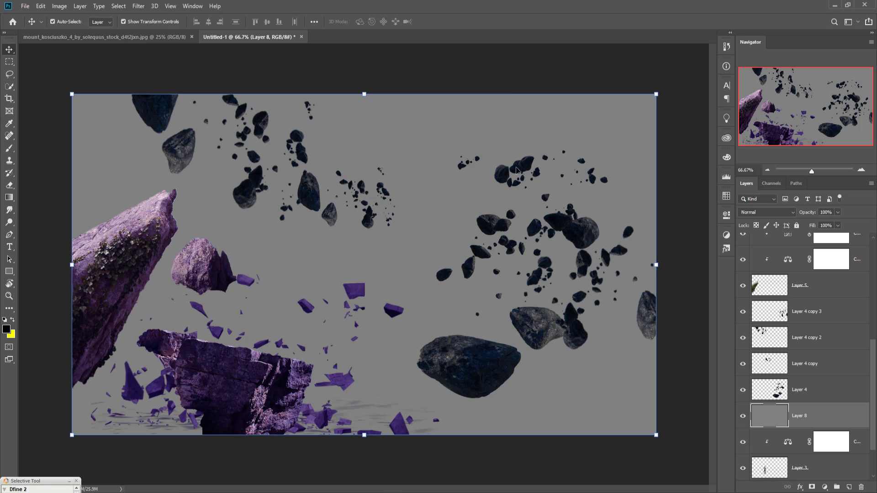
Clip the gray Layer 8 to the man and set its blend mode to Overlay.
right_click(815, 415)
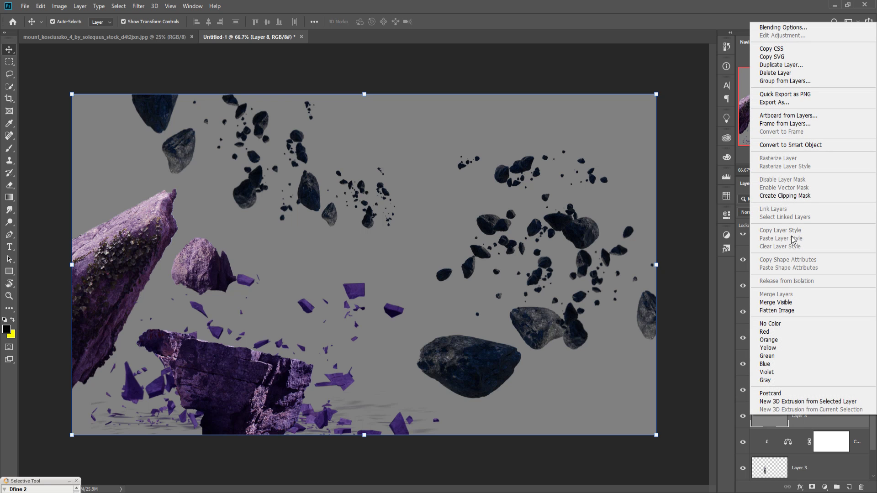
left_click(785, 197)
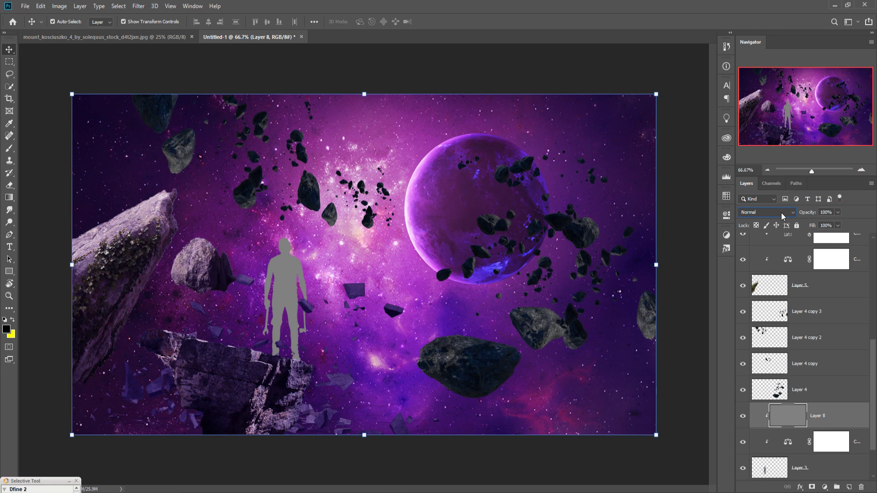
left_click(781, 212)
left_click(756, 327)
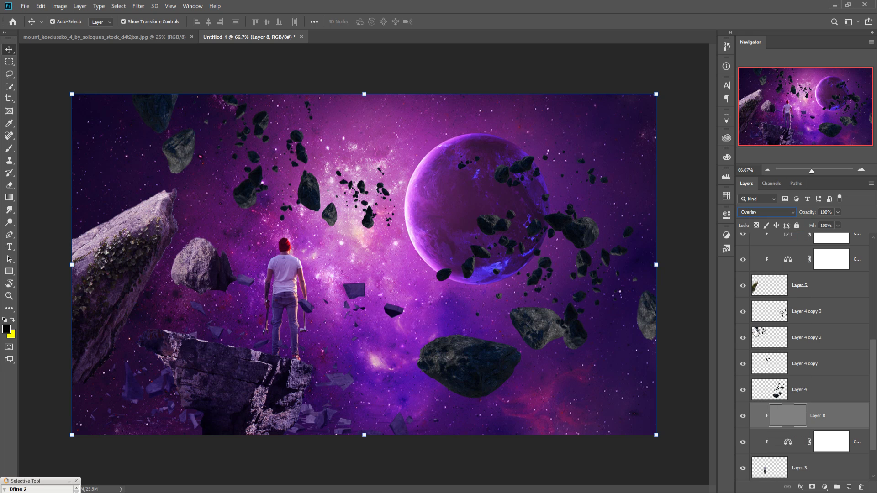
Dodge highlights onto the man on Layer 8 with a size 50 brush, Midtones range and 61% exposure.
left_click(9, 222)
left_click(34, 222)
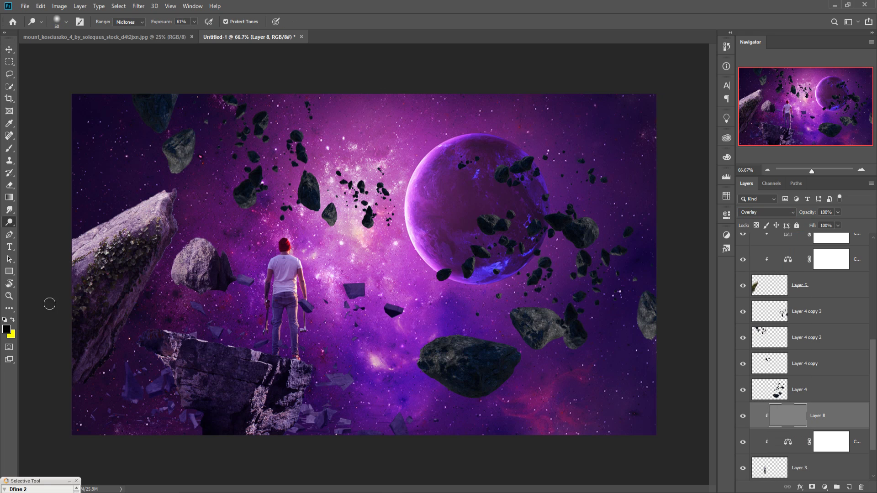
mouse_move(297, 241)
left_mouse_down()
mouse_move(309, 307)
mouse_move(305, 363)
mouse_move(300, 265)
mouse_move(311, 265)
mouse_move(297, 291)
mouse_move(294, 253)
mouse_move(306, 266)
mouse_move(298, 273)
mouse_move(299, 257)
mouse_move(316, 268)
mouse_move(317, 276)
mouse_move(280, 244)
mouse_move(289, 253)
mouse_move(263, 291)
mouse_move(300, 261)
mouse_move(329, 289)
left_mouse_up()
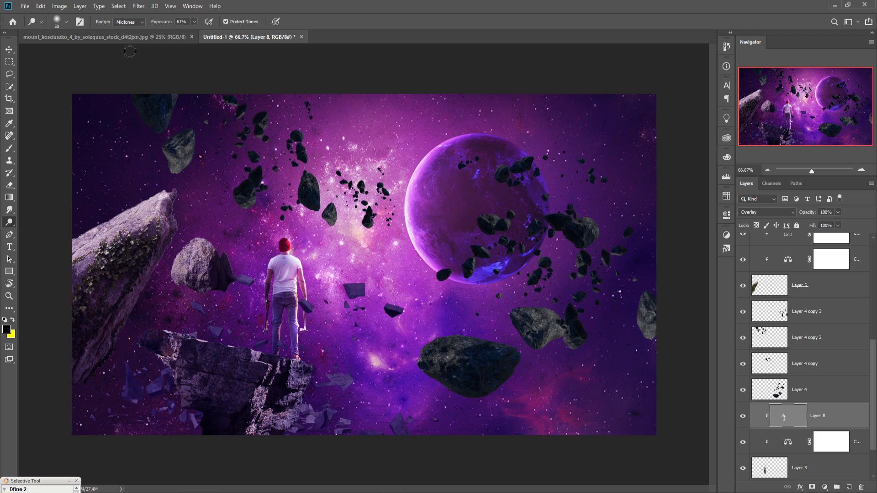
left_click(10, 49)
Add a new layer above Layer 1, the space background, and set the Brush foreground color to near-white #fdfbfb.
scroll(820, 326, "down", 2)
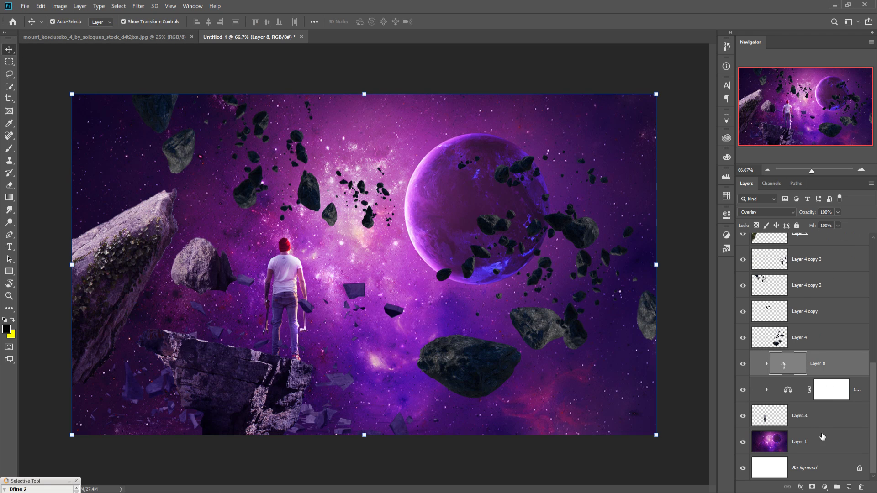
left_click(824, 435)
left_click(849, 487)
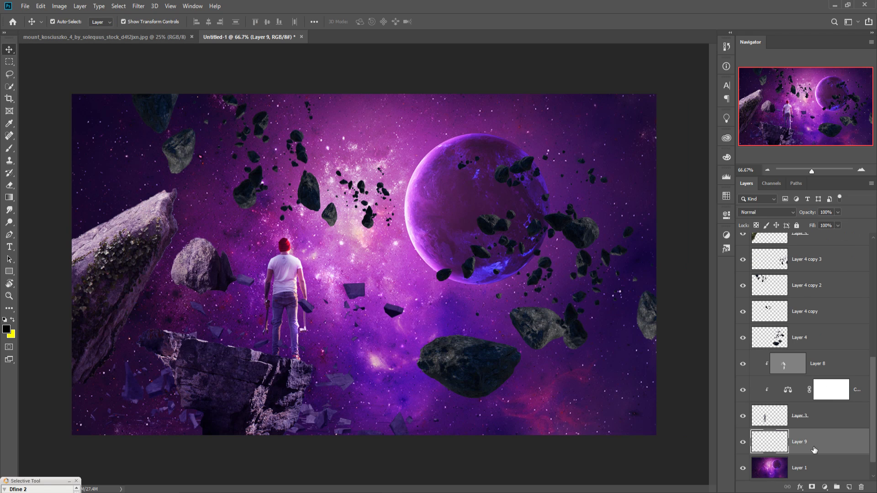
left_click(9, 149)
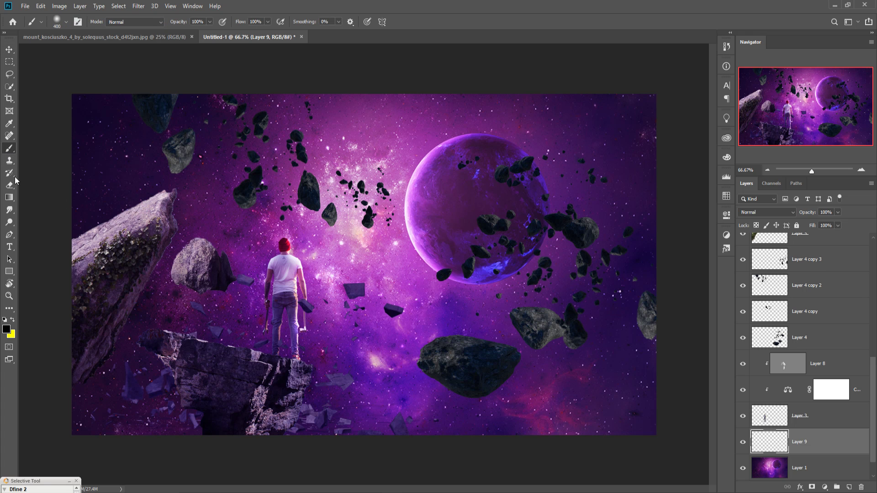
left_click(7, 330)
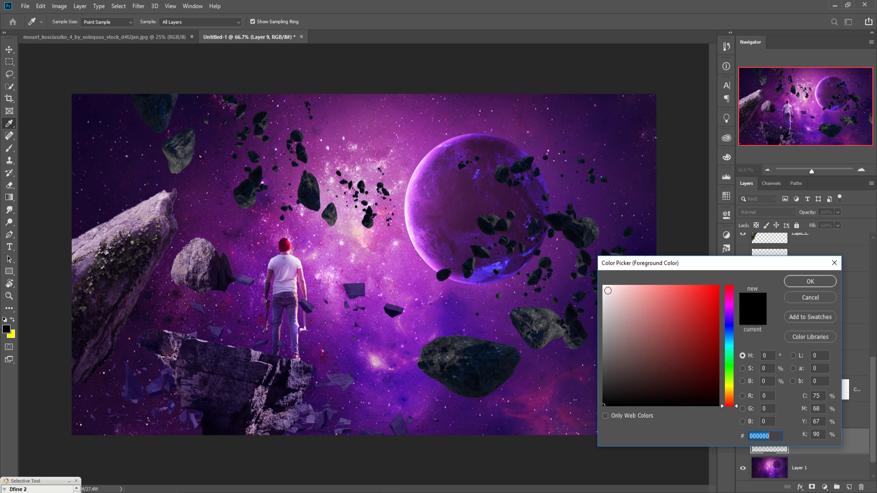
left_click(604, 287)
left_click(810, 282)
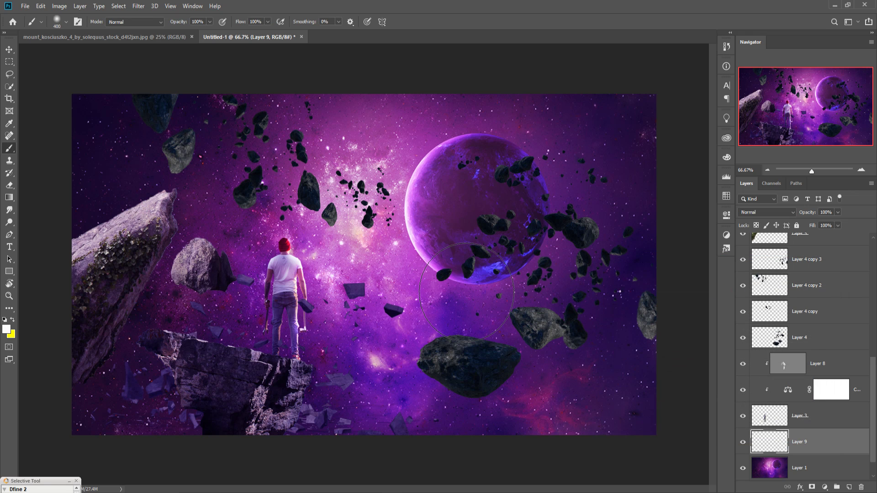
Move Layer 9 to the top of the layer stack and paint a soft white glow at the planet's left edge with an 800 px brush.
key("bracketright")
key("bracketright")
key("bracketright")
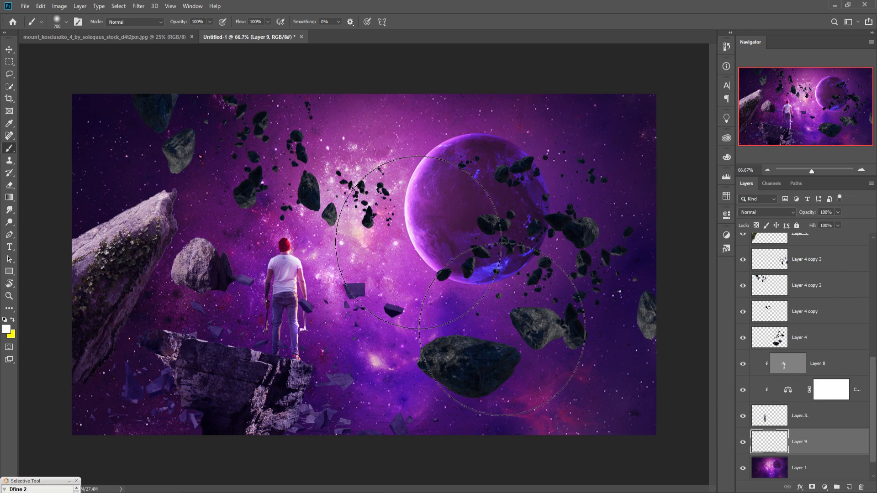
key("bracketright")
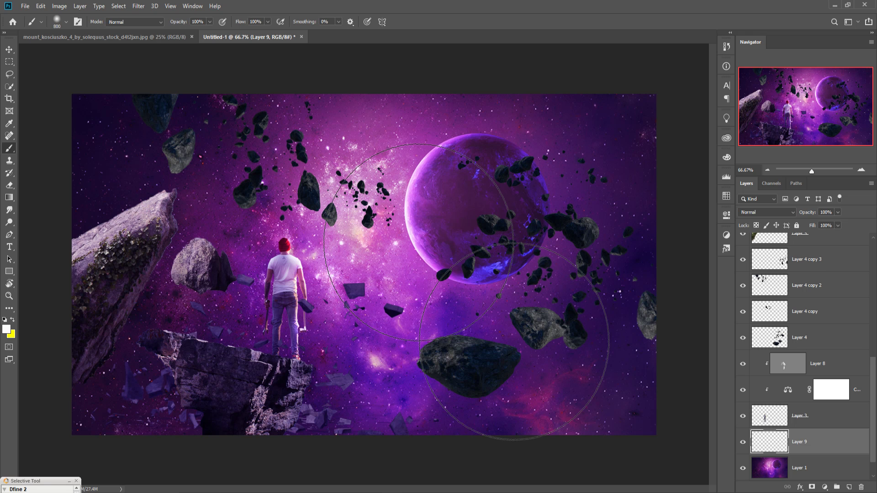
mouse_move(841, 446)
left_mouse_down()
mouse_move(843, 230)
mouse_move(841, 247)
left_mouse_up()
left_click(404, 215)
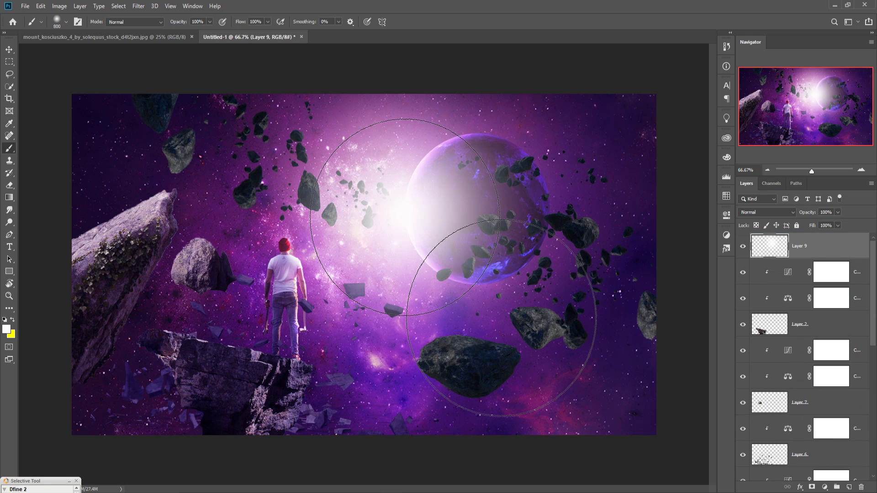
Set the white glow on Layer 9 to Overlay and scale it proportionally to 111.85%, keeping it centered near the planet's left edge.
left_click(791, 211)
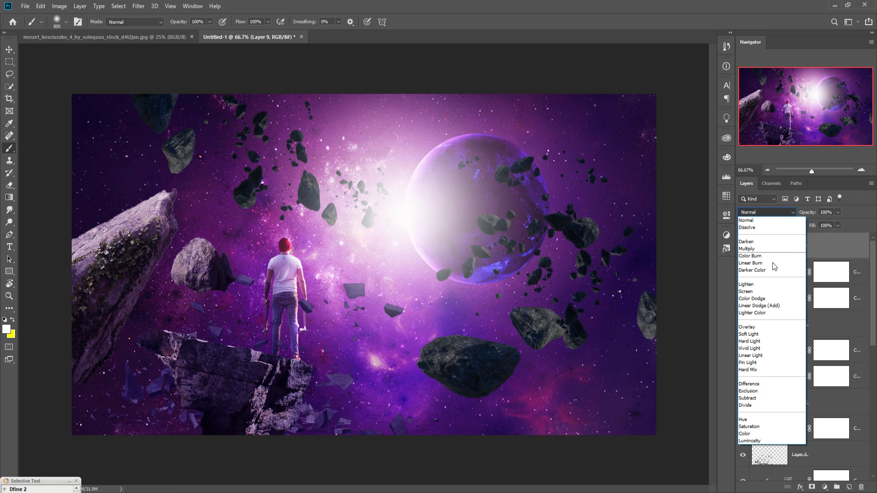
left_click(752, 327)
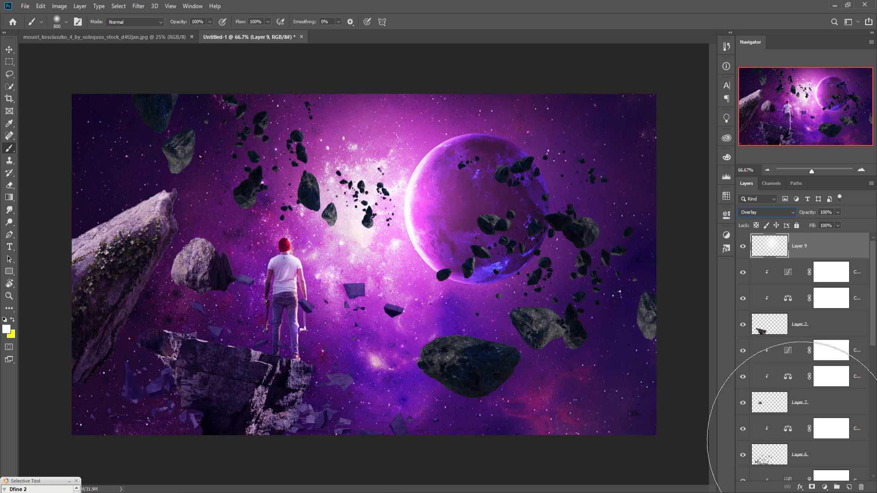
left_click(9, 50)
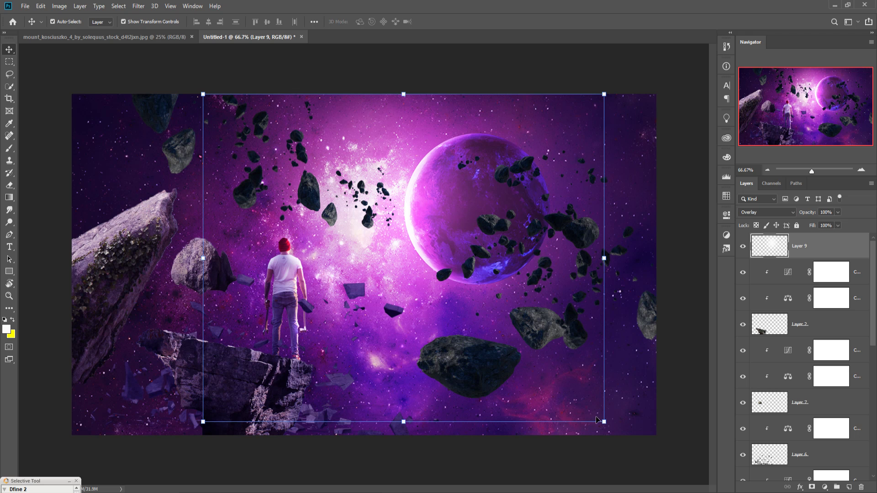
left_click_drag(605, 423, 639, 450)
left_click_drag(202, 461, 197, 468)
left_click_drag(199, 98, 190, 90)
left_click_drag(405, 227, 404, 206)
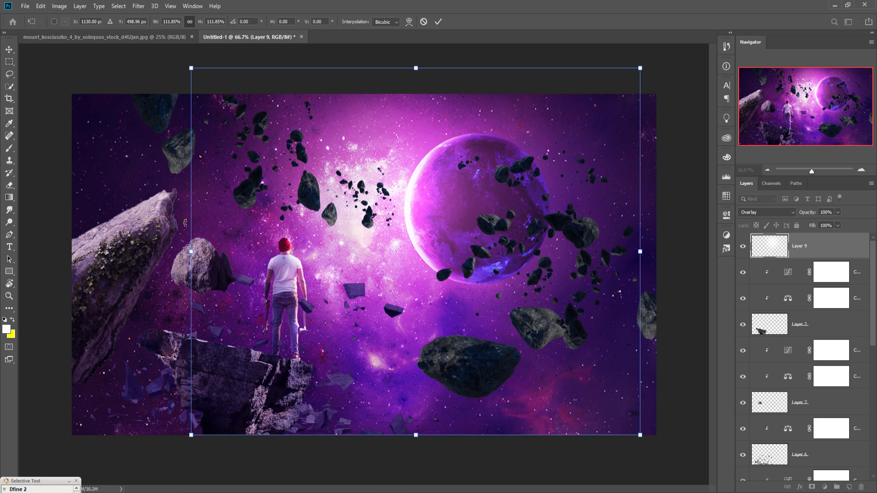
Add a new layer clipped to Layer 2, the ledge rock, and set the foreground color to a bright pink-magenta.
left_click(827, 326)
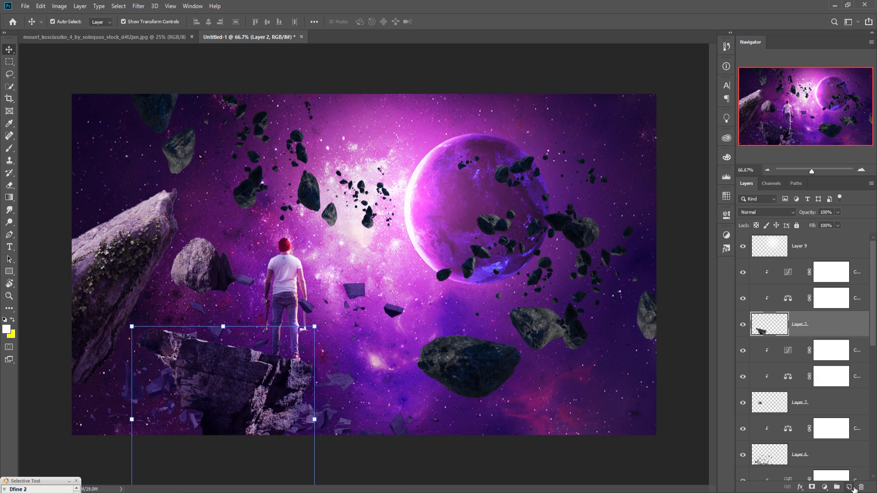
left_click(852, 488)
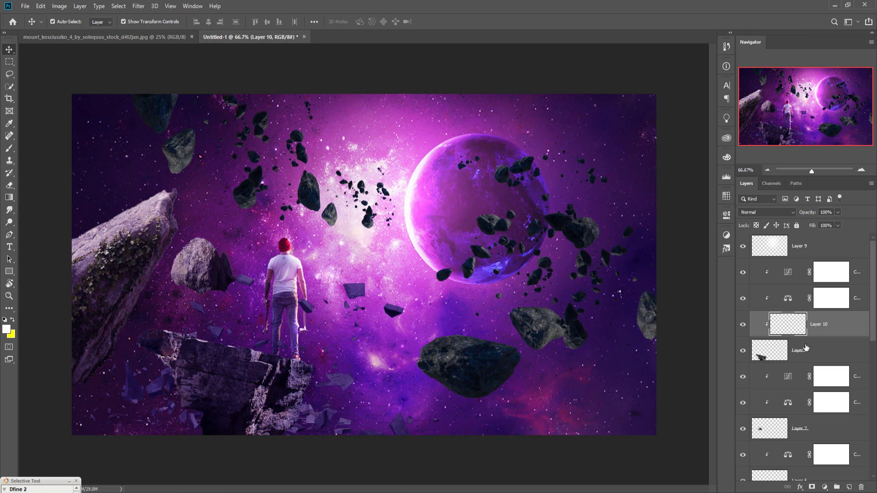
left_click(7, 329)
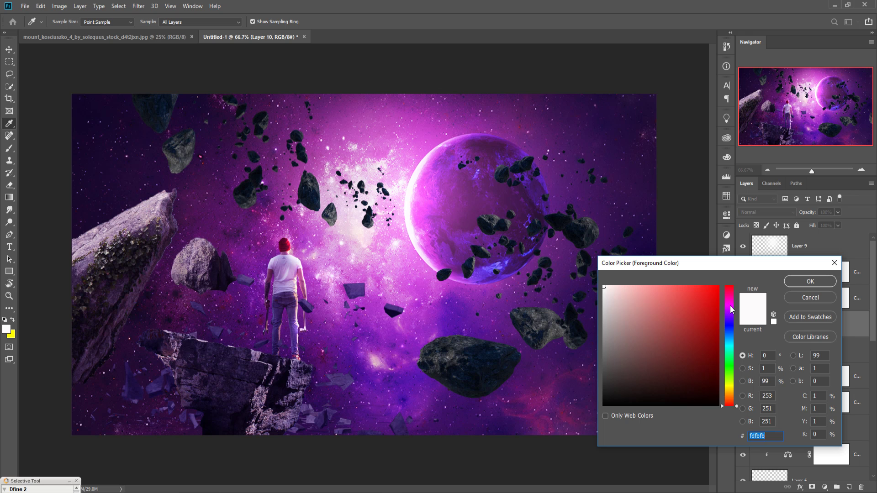
left_click(730, 306)
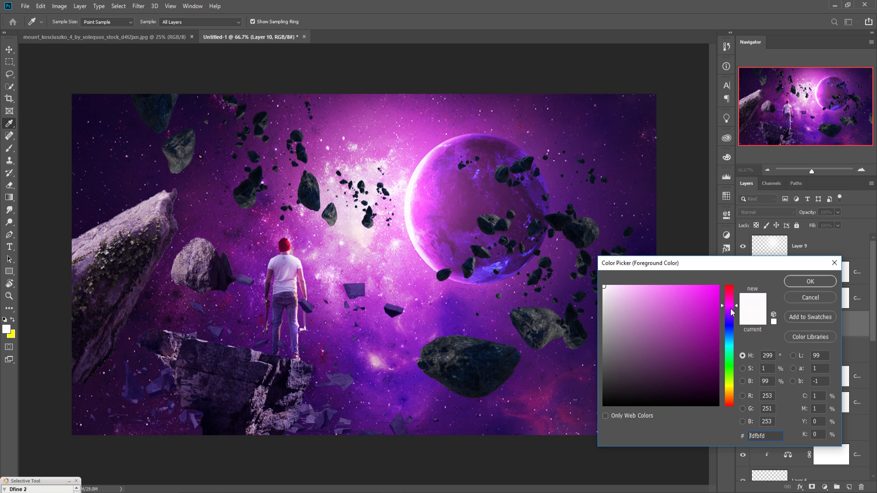
left_click(428, 209)
left_click(806, 282)
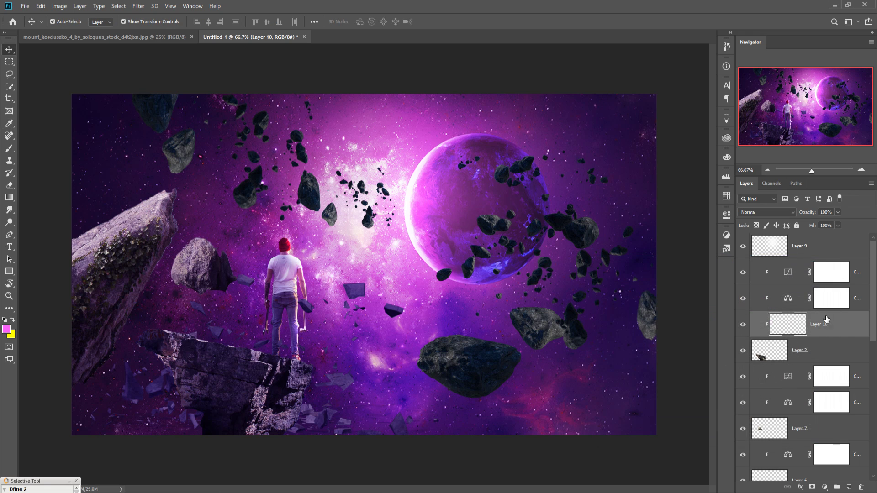
Set Layer 10 to Overlay and paint soft pink light along the ledge rock's top and right edges, reducing the brush to 150 px.
left_click(776, 212)
left_click(776, 327)
left_click(9, 148)
key("bracketleft")
key("bracketleft")
key("bracketleft")
key("bracketleft")
key("bracketleft")
key("bracketleft")
key("bracketleft")
key("bracketleft")
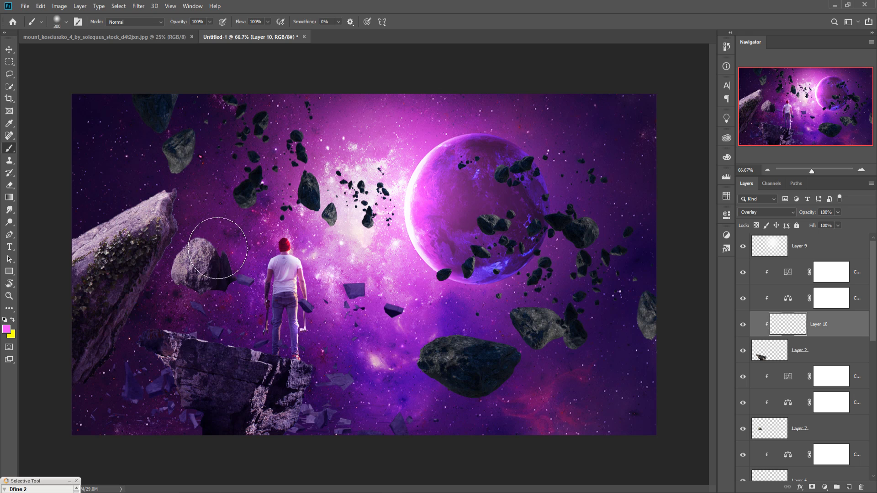
mouse_move(205, 236)
left_mouse_down()
mouse_move(198, 249)
mouse_move(203, 215)
mouse_move(190, 278)
left_mouse_up()
mouse_move(306, 366)
left_mouse_down()
mouse_move(333, 386)
mouse_move(302, 362)
mouse_move(239, 349)
mouse_move(340, 380)
left_mouse_up()
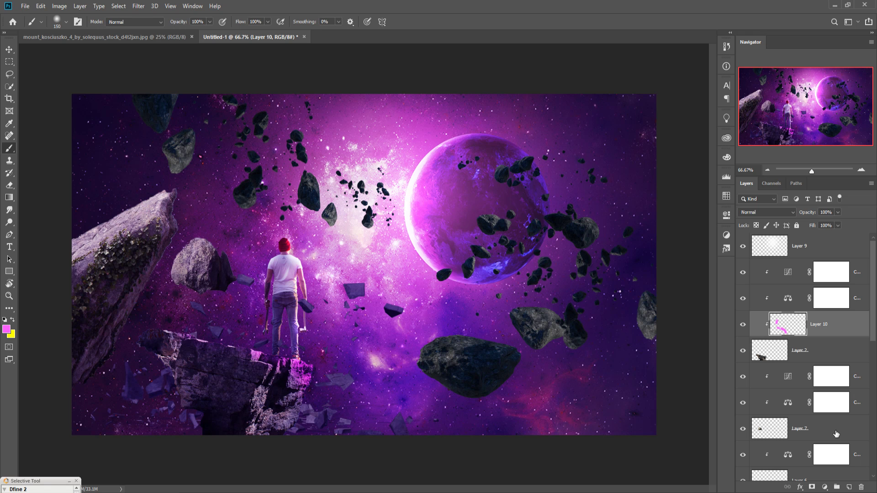
Add a layer clipped to Layer 7, the floating boulder, set it to Overlay and paint pink light on the boulder's right side.
left_click(836, 432)
left_click(849, 488)
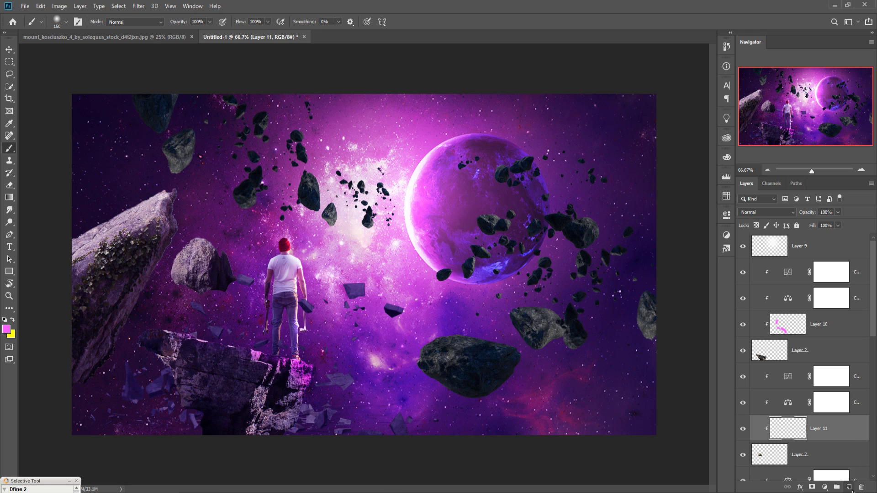
left_click(795, 440, "alt")
left_click_drag(235, 261, 253, 302)
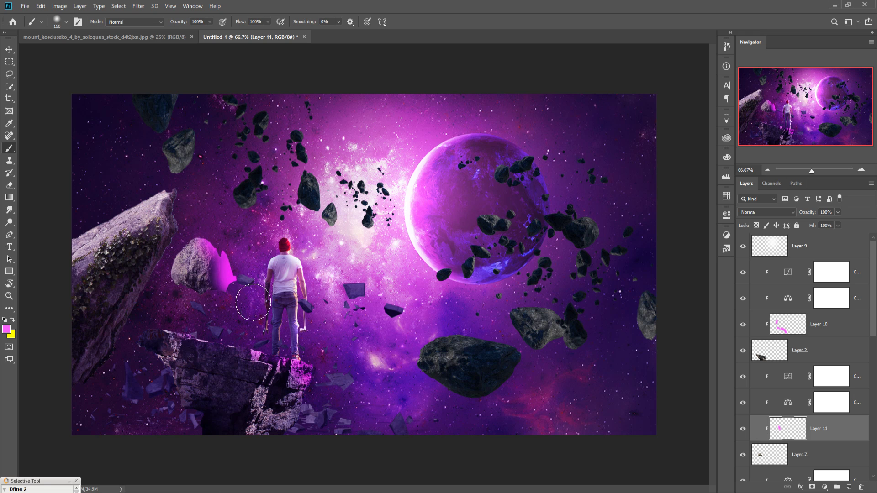
left_click(776, 214)
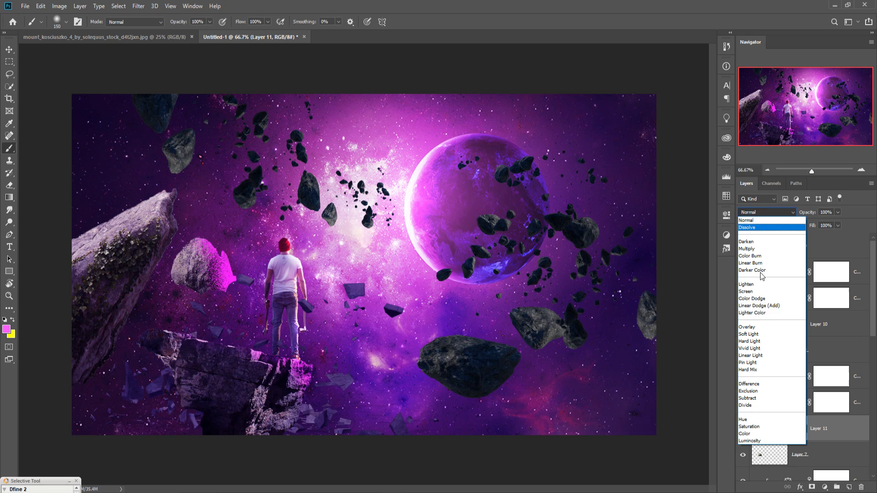
left_click(761, 327)
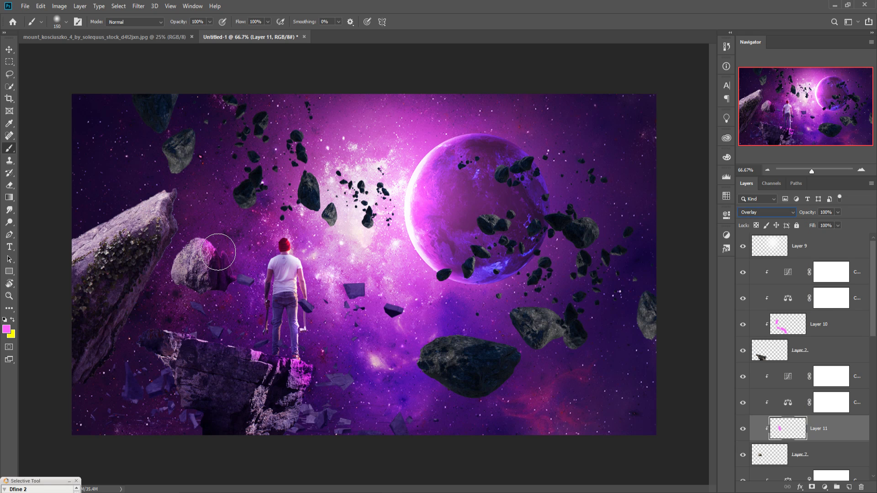
left_click_drag(220, 251, 237, 254)
Add a layer clipped to Layer 5, the large mossy rock, set it to Overlay and paint pink light along the rock's right edge.
scroll(842, 416, "down", 7)
left_click(820, 408)
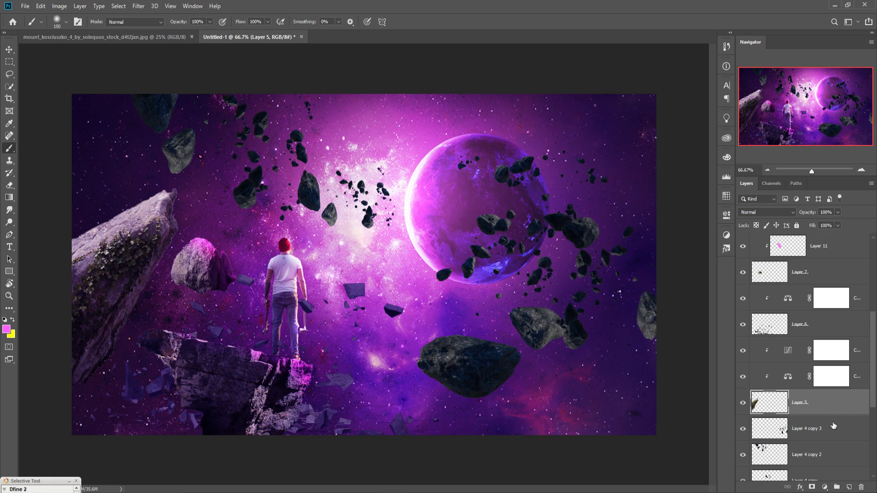
left_click(849, 487)
key("ctrl+alt+g")
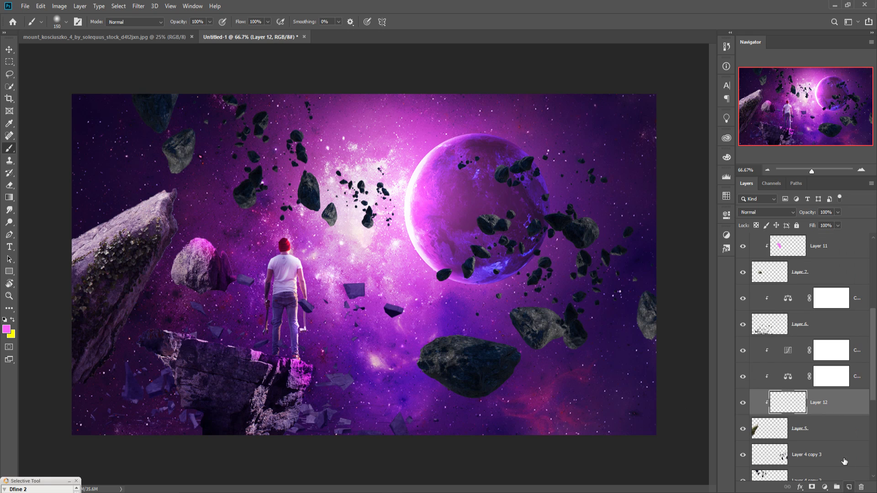
left_click(755, 213)
left_click(746, 306)
mouse_move(210, 209)
left_mouse_down()
mouse_move(138, 385)
mouse_move(102, 412)
left_mouse_up()
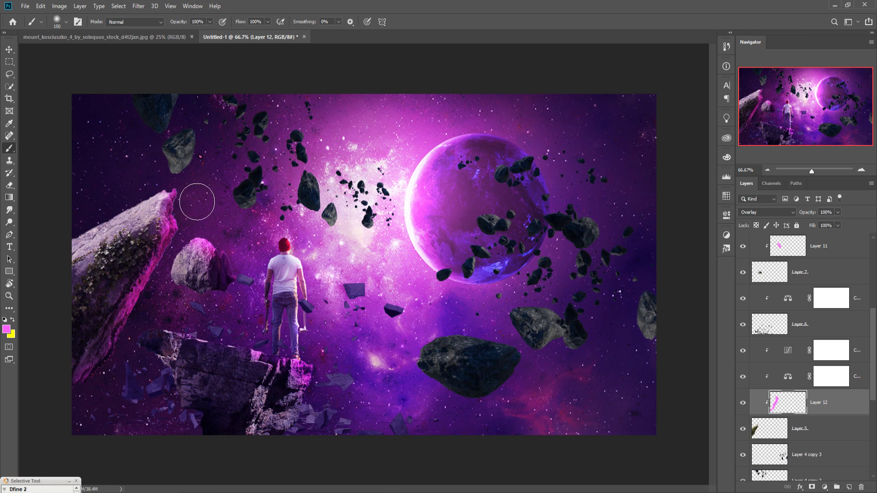
Add a new layer clipped to Layer 3, the standing man.
scroll(861, 253, "up", 3)
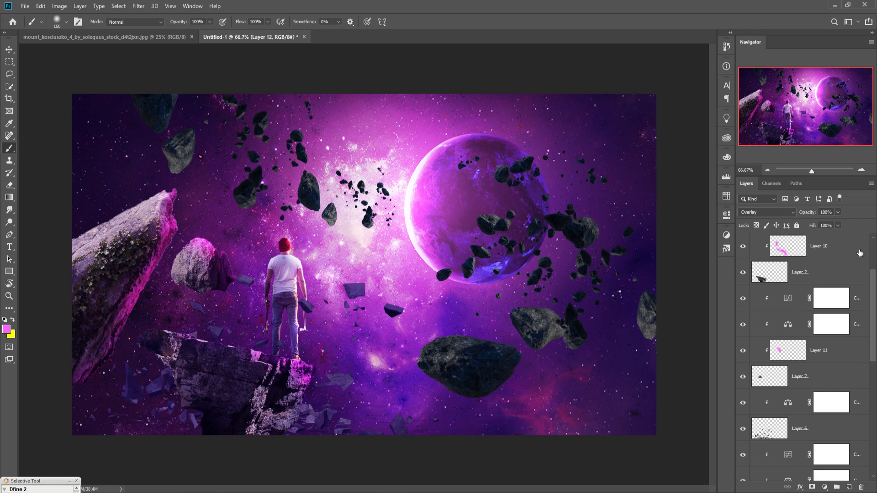
scroll(870, 321, "down", 3)
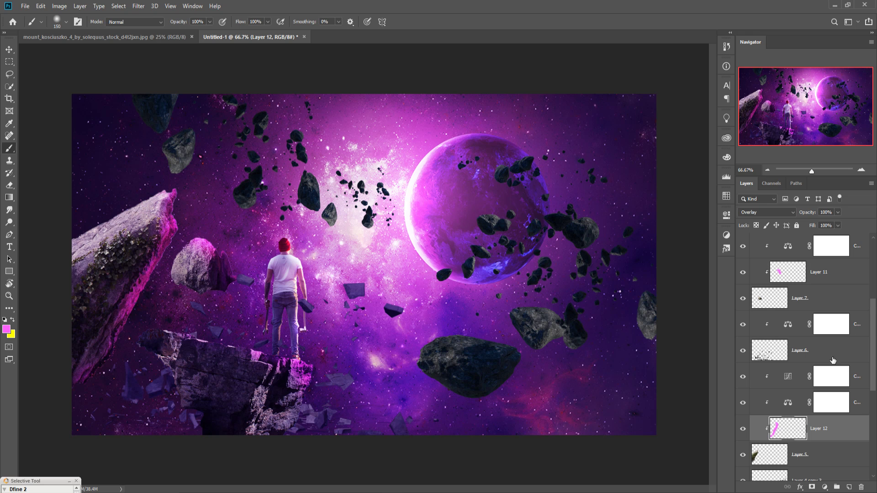
scroll(822, 331, "down", 1)
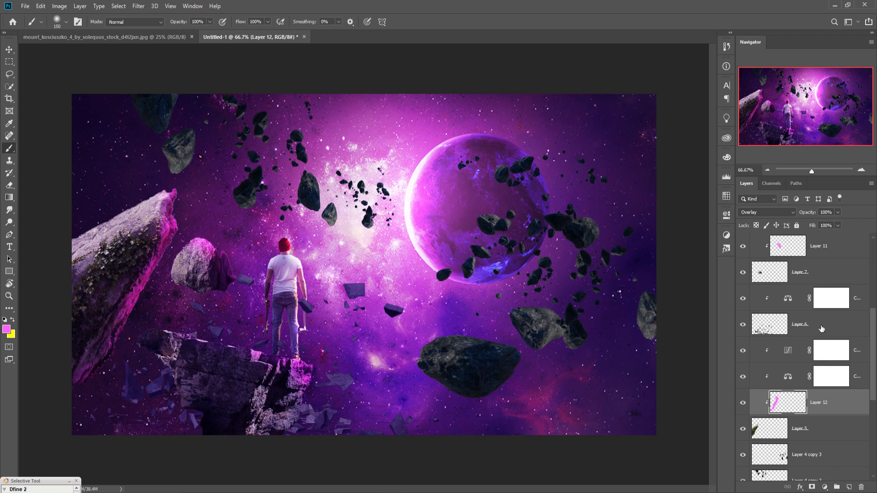
scroll(821, 328, "up", 5)
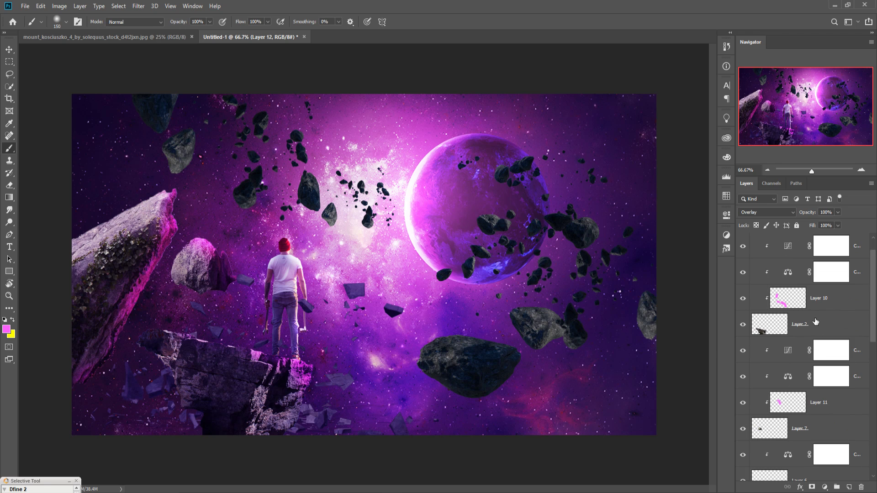
scroll(814, 321, "up", 1)
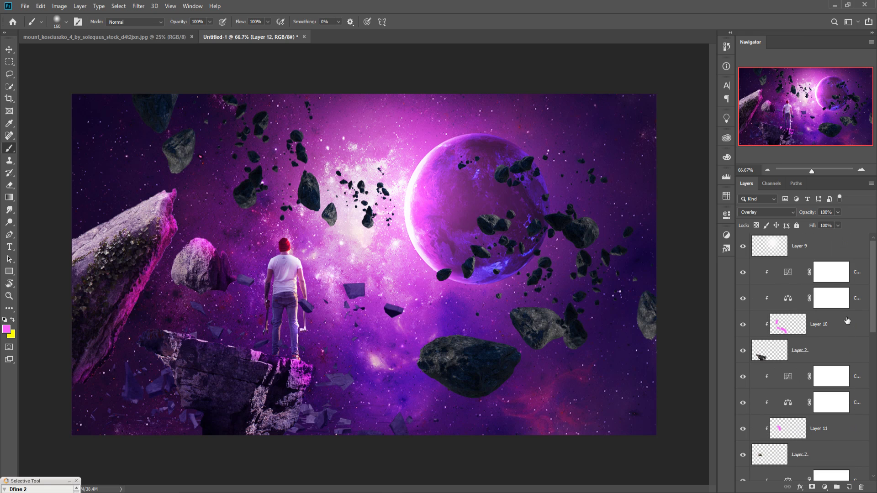
scroll(822, 320, "down", 10)
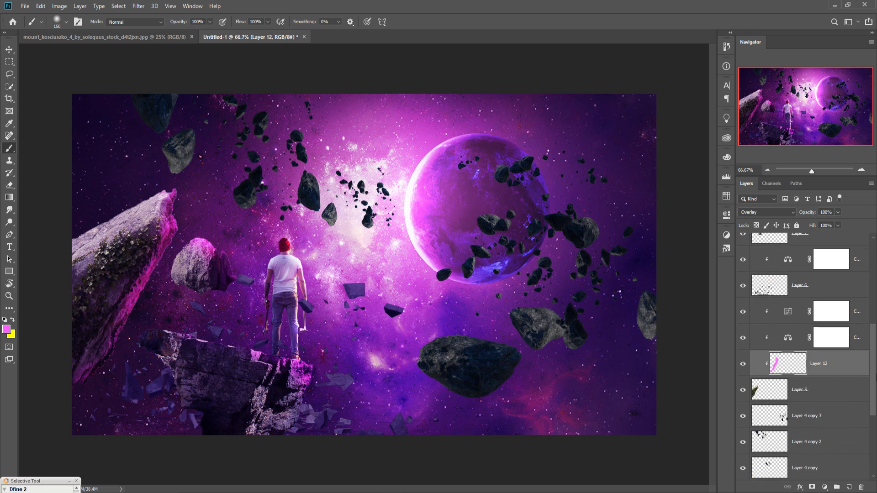
left_click_drag(876, 398, 876, 425)
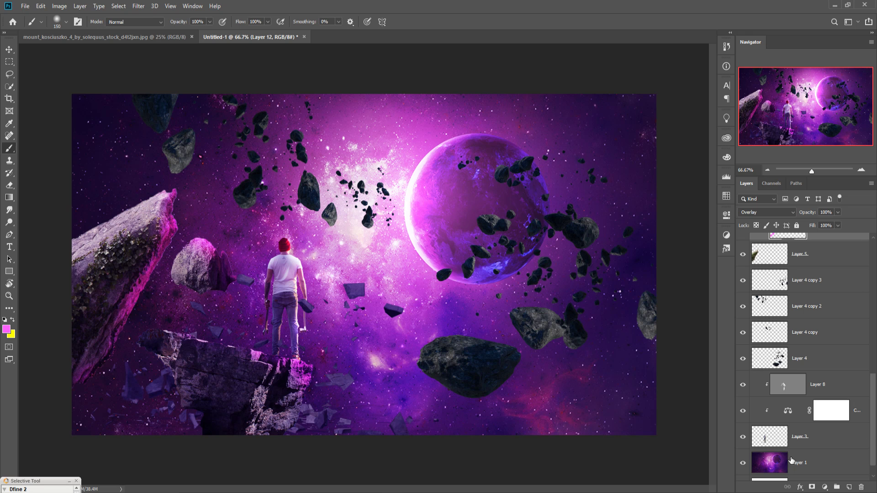
left_click(811, 438)
left_click(848, 487)
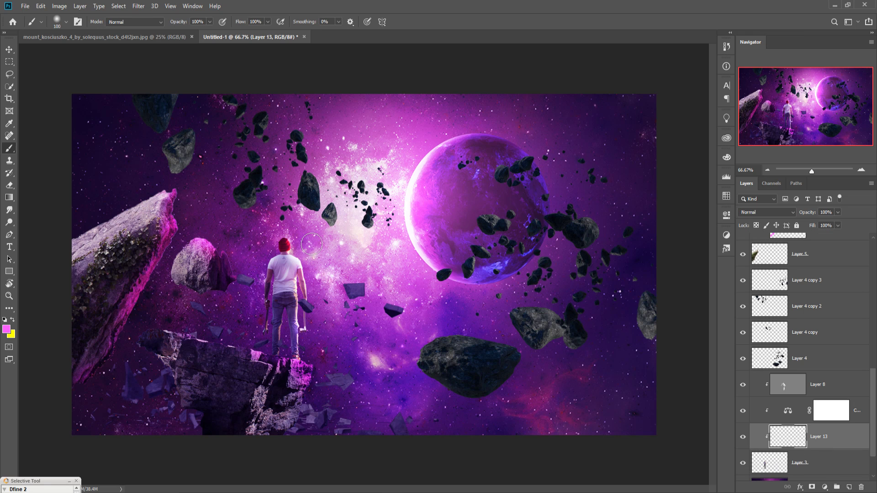
Change Layer 13's blend mode and paint pink light along the man's right side with the brush reduced to 70 px.
key("bracketleft")
key("bracketleft")
key("bracketleft")
left_click(766, 212)
left_click(762, 334)
mouse_move(320, 299)
left_mouse_down()
mouse_move(324, 333)
mouse_move(312, 325)
mouse_move(315, 367)
mouse_move(308, 310)
mouse_move(321, 327)
mouse_move(307, 293)
left_mouse_up()
Add a new layer directly above the Layer 4 asteroids and set its blend mode to Overlay.
left_click(838, 365)
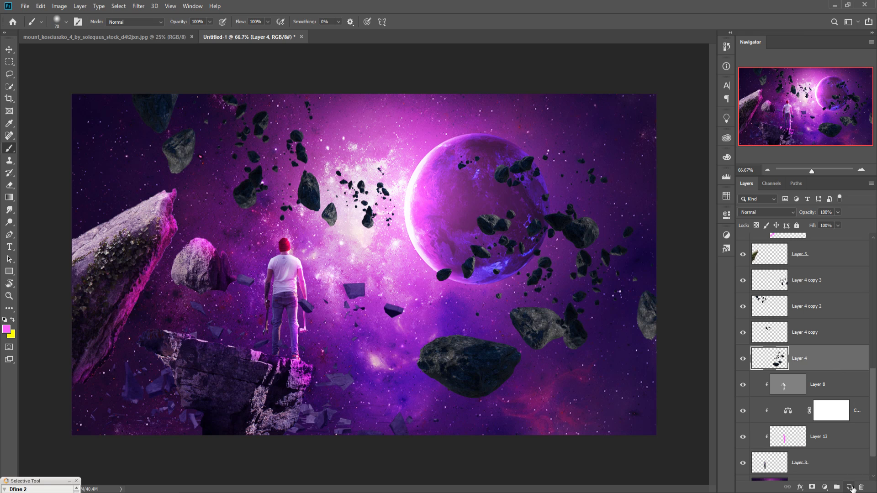
left_click(849, 487)
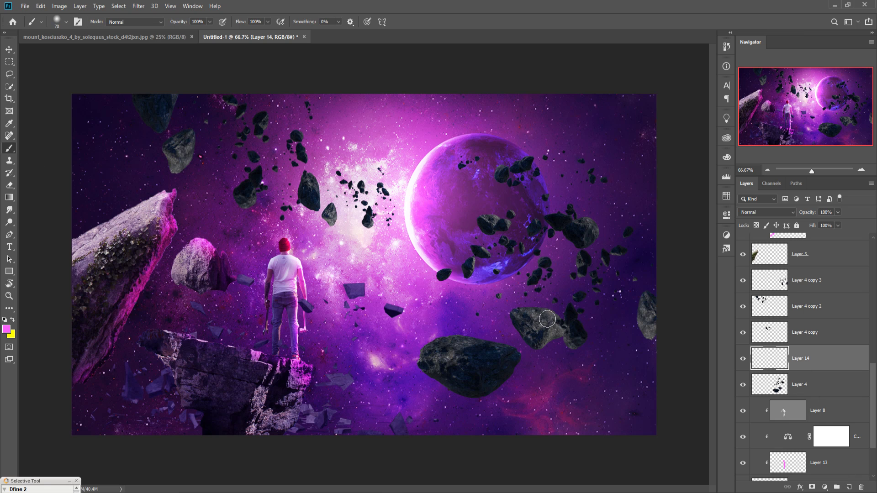
left_click(768, 211)
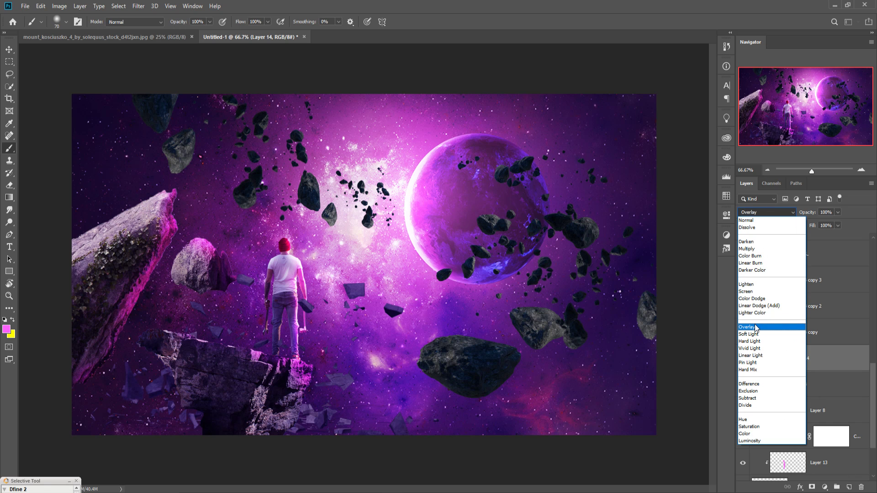
left_click(755, 328)
left_click_drag(470, 349, 458, 342)
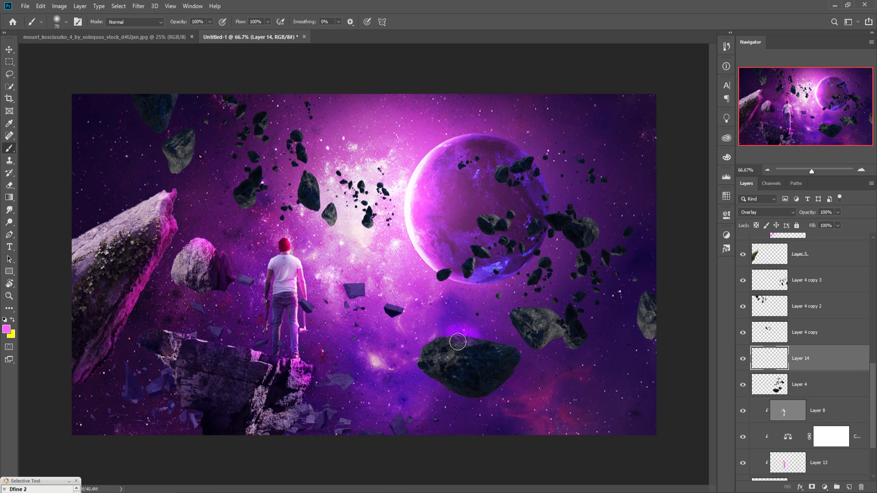
key("ctrl+z")
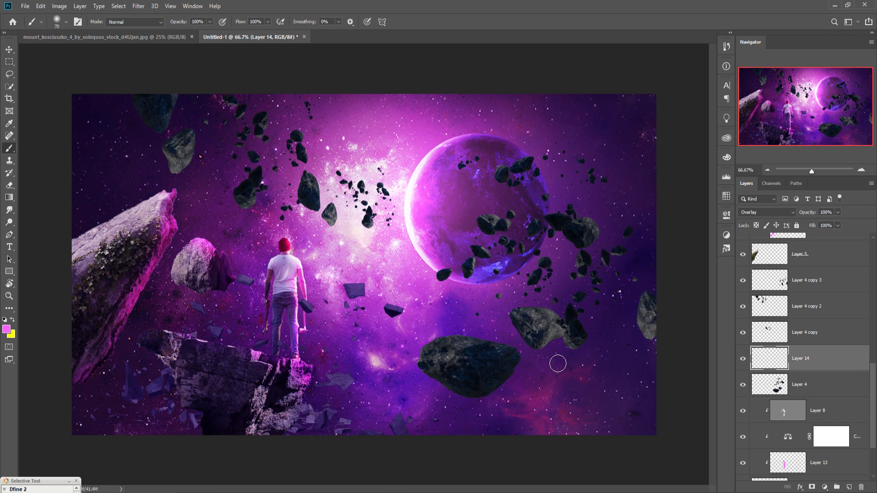
right_click(816, 361)
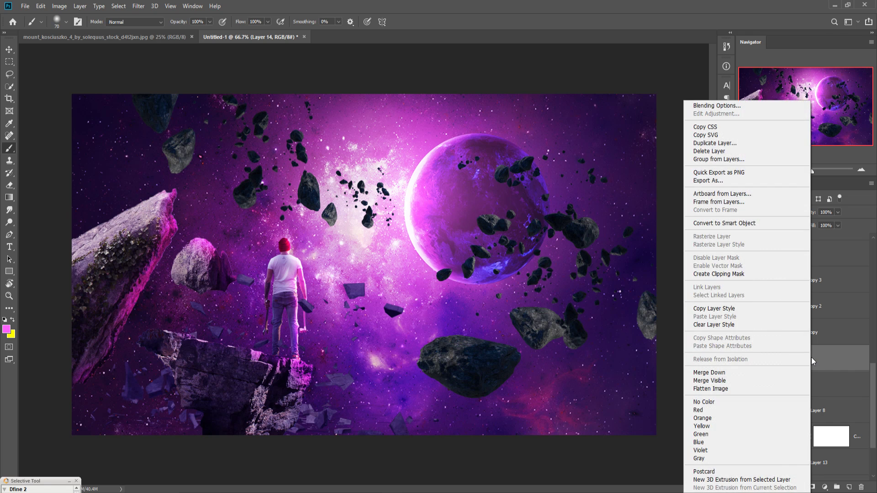
key("Escape")
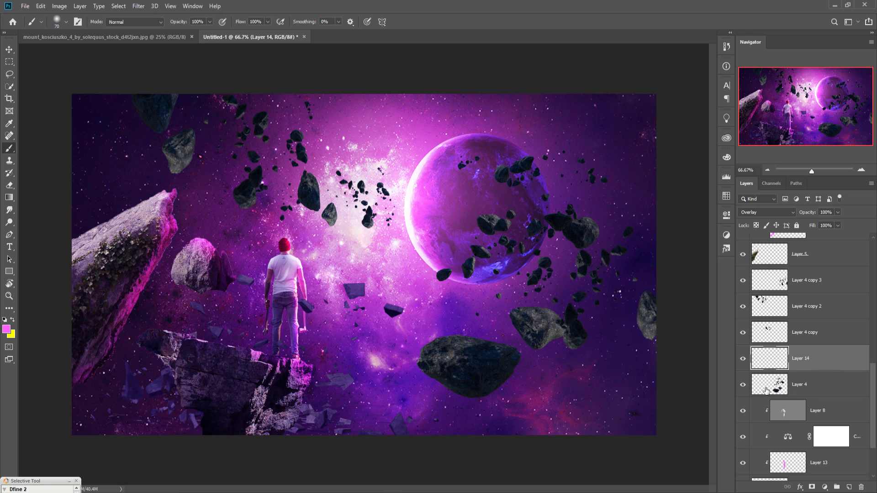
left_click(742, 385)
left_click(742, 384)
right_click(805, 362)
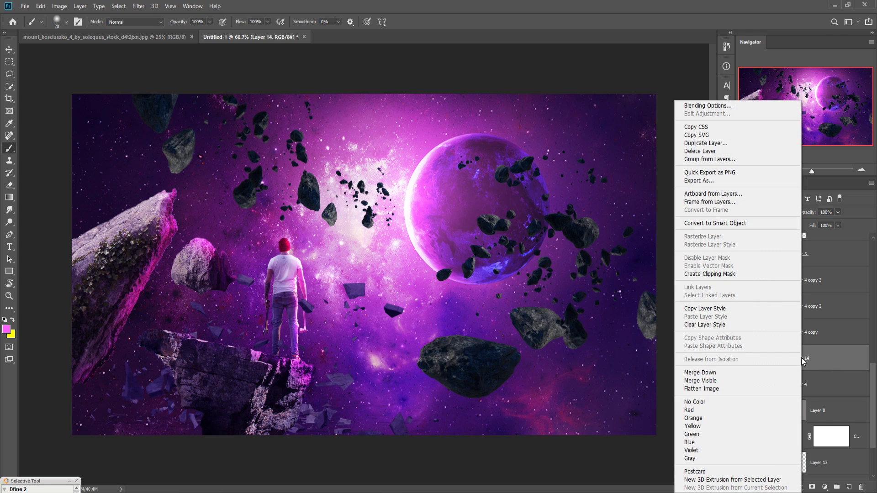
left_click(714, 308)
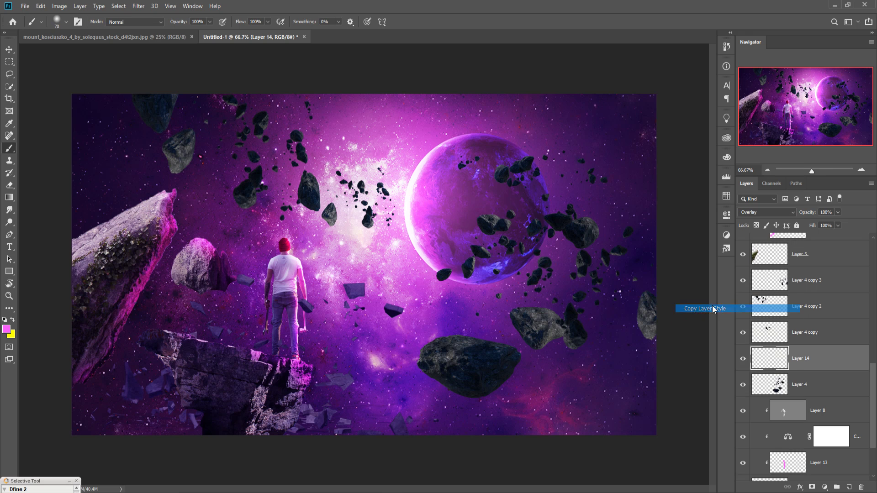
left_click(457, 347)
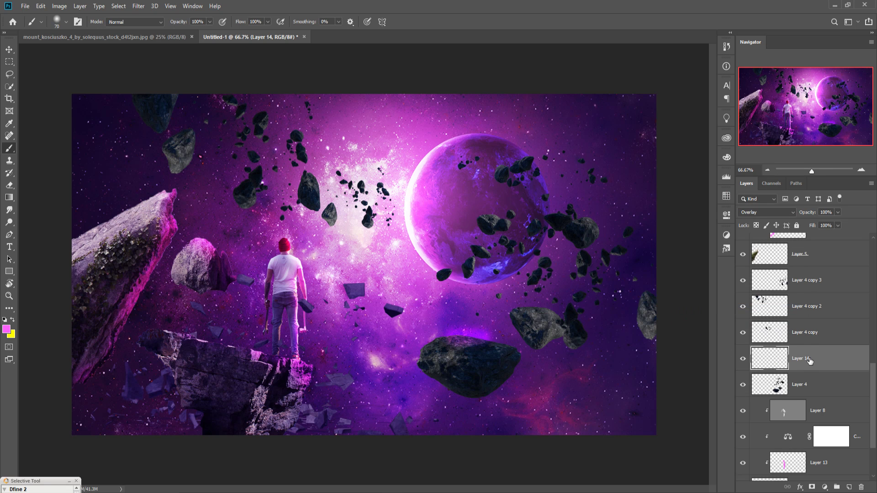
Clip Layer 14 to Layer 4 and paint pink light on the upper-left edges of the large asteroids below and beside the planet.
right_click(804, 359)
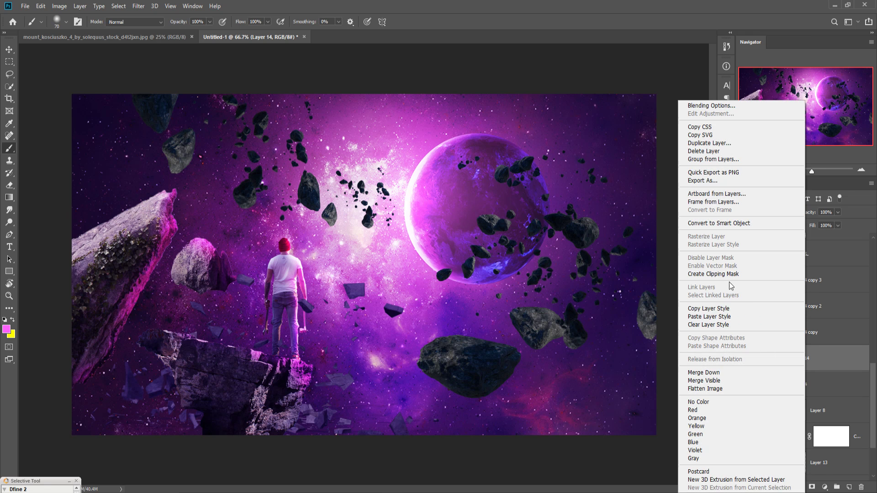
left_click(727, 274)
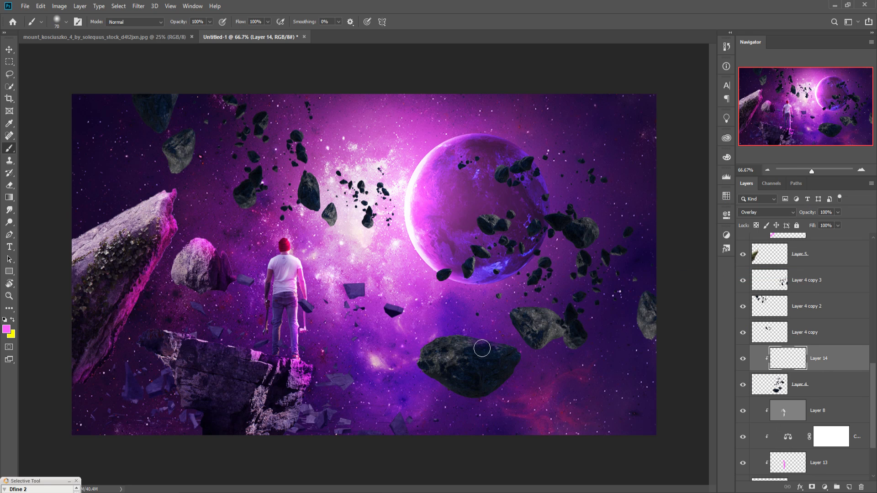
mouse_move(482, 349)
left_mouse_down()
mouse_move(450, 348)
mouse_move(434, 368)
left_mouse_up()
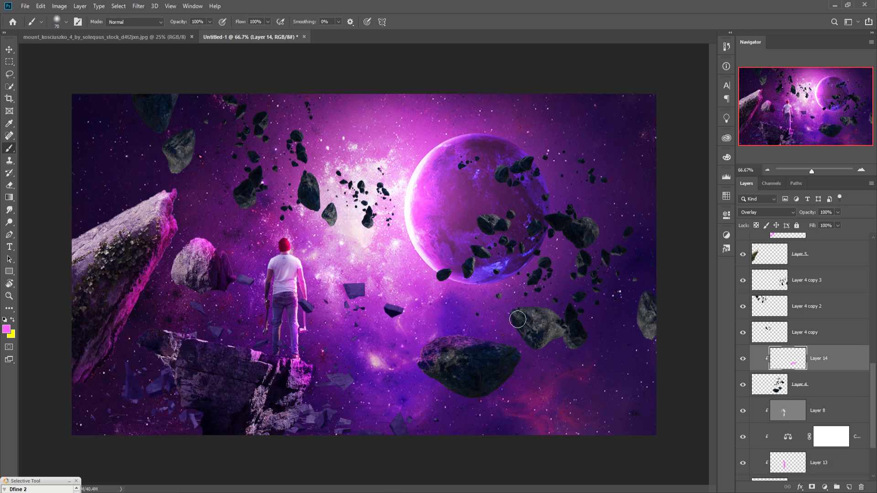
mouse_move(517, 319)
left_mouse_down()
mouse_move(522, 341)
mouse_move(528, 320)
mouse_move(575, 320)
mouse_move(571, 332)
mouse_move(530, 321)
left_mouse_up()
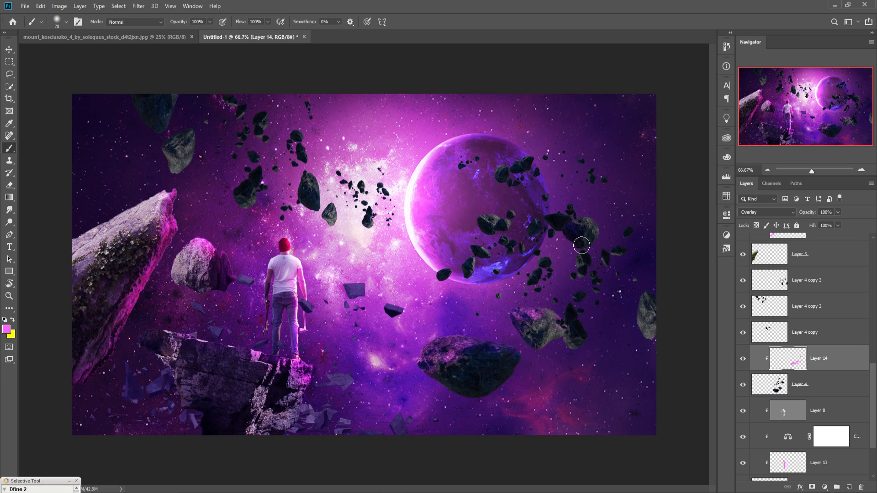
Add a Color Balance adjustment layer above Layer 9 at the top of the layer stack.
left_click(833, 312)
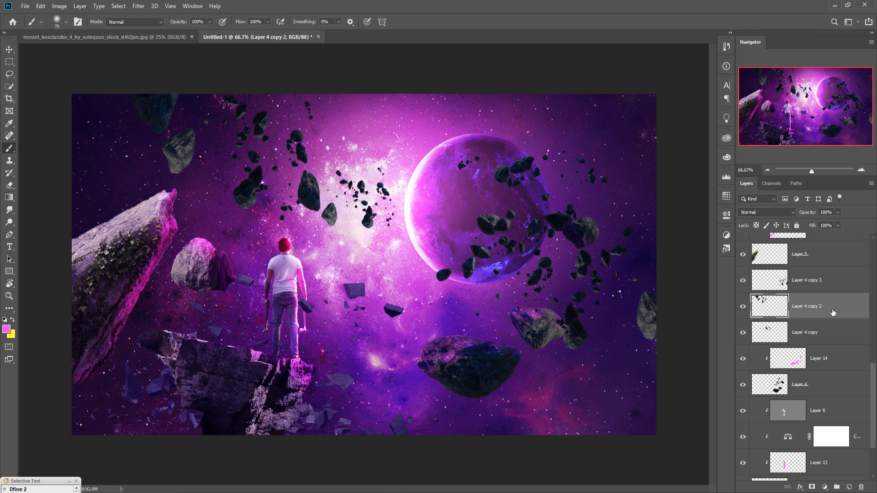
left_click(8, 50)
scroll(825, 320, "down", 8)
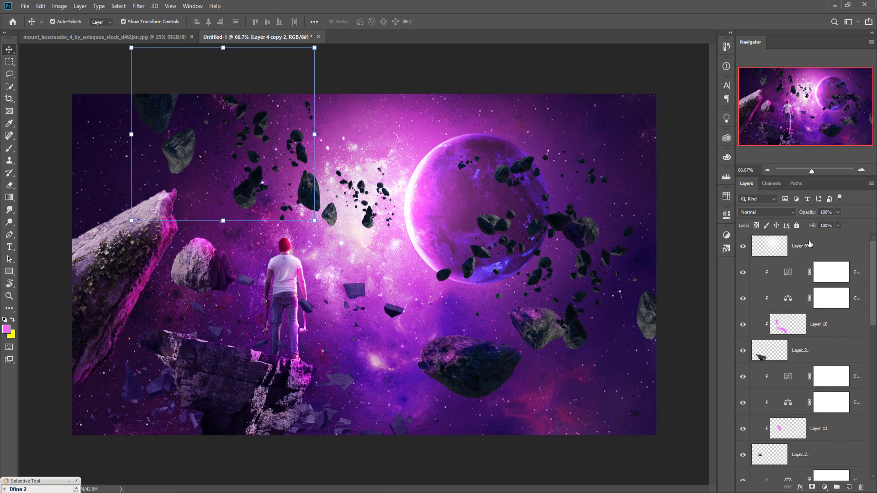
left_click(811, 247)
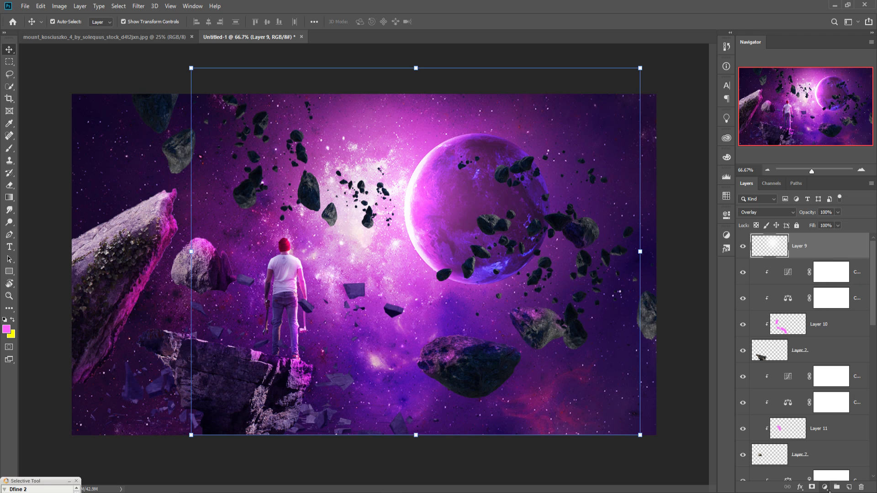
left_click(824, 488)
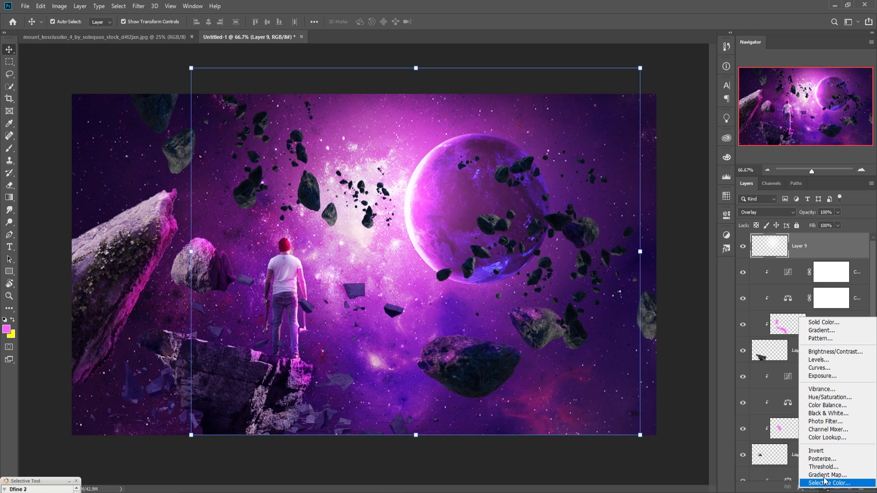
left_click(827, 405)
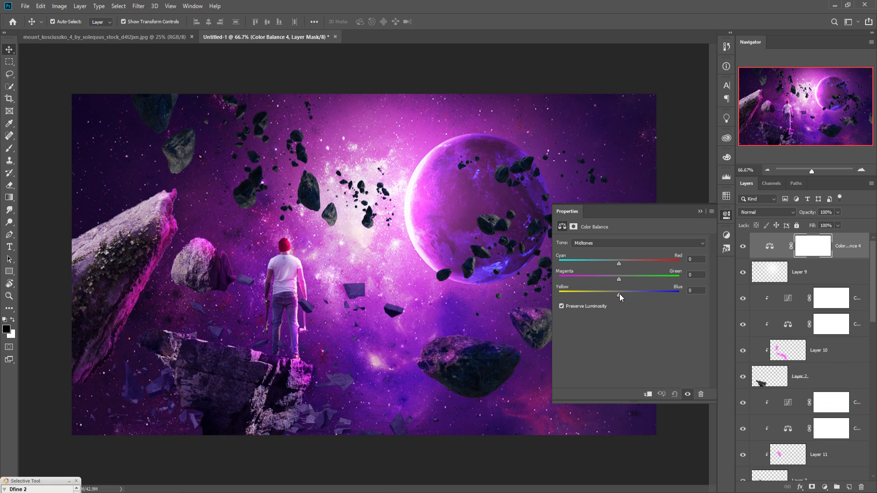
Shift the Color Balance midtones slightly toward cyan and further toward blue.
left_click_drag(624, 295, 625, 294)
left_click_drag(619, 264, 616, 264)
left_click_drag(626, 296, 630, 298)
left_click(699, 212)
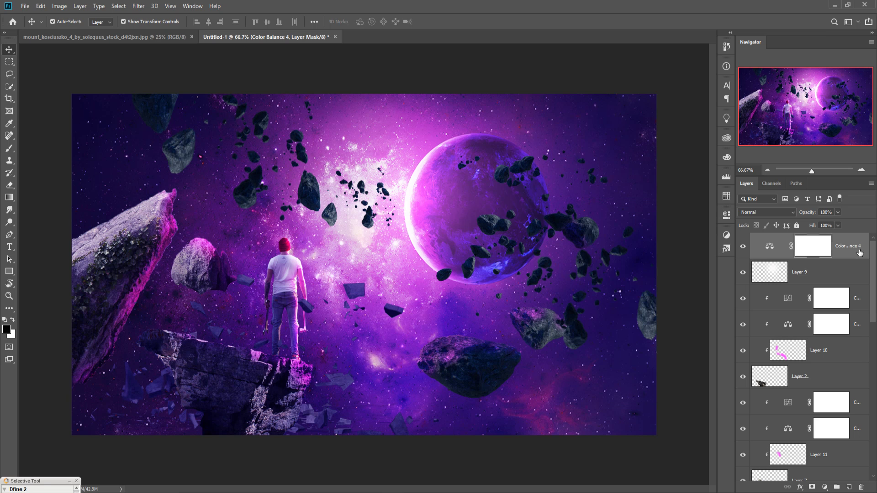
Stamp all visible layers into a new merged layer at the top of the stack and duplicate that merged layer.
key("ctrl+2")
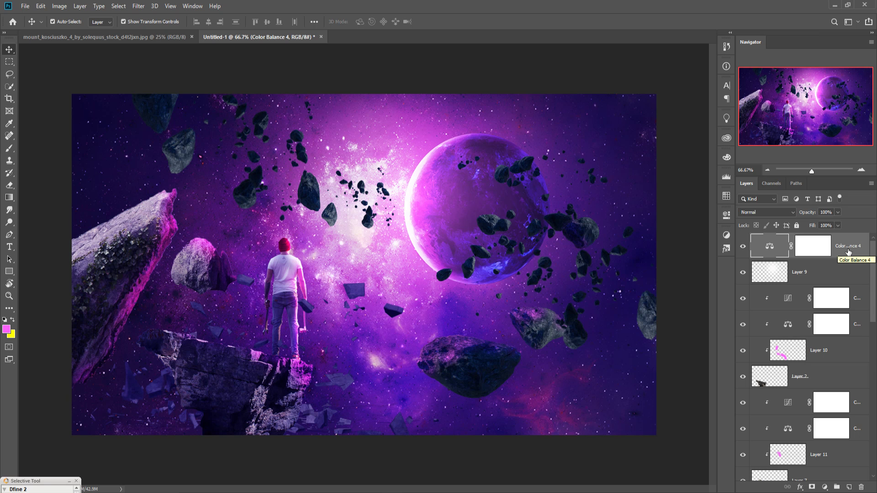
key("ctrl")
key("ctrl+shift+alt+e")
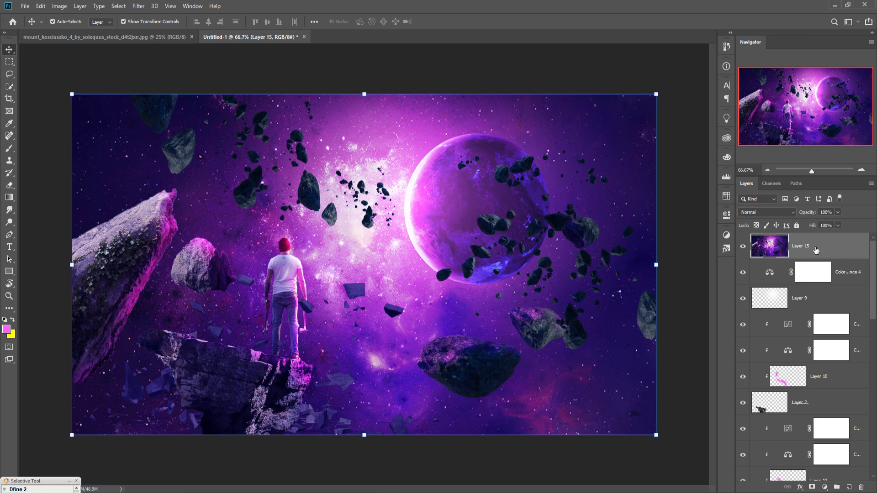
right_click(814, 250)
left_click(745, 142)
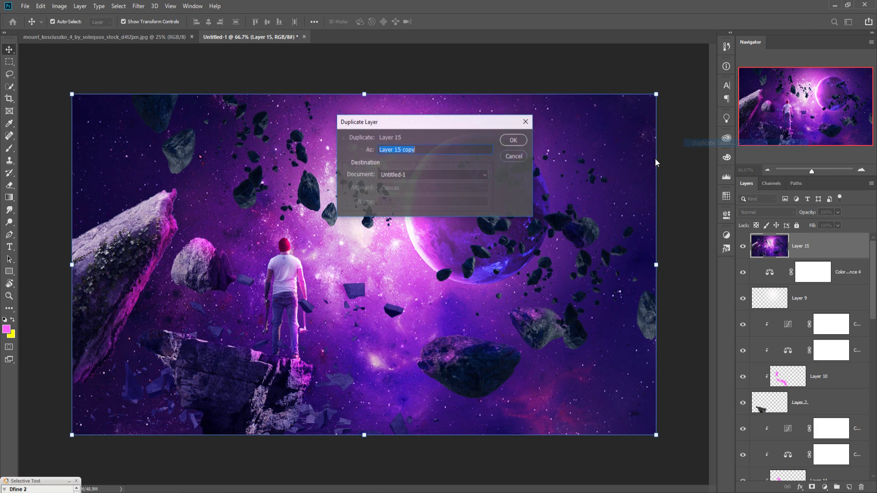
left_click(510, 140)
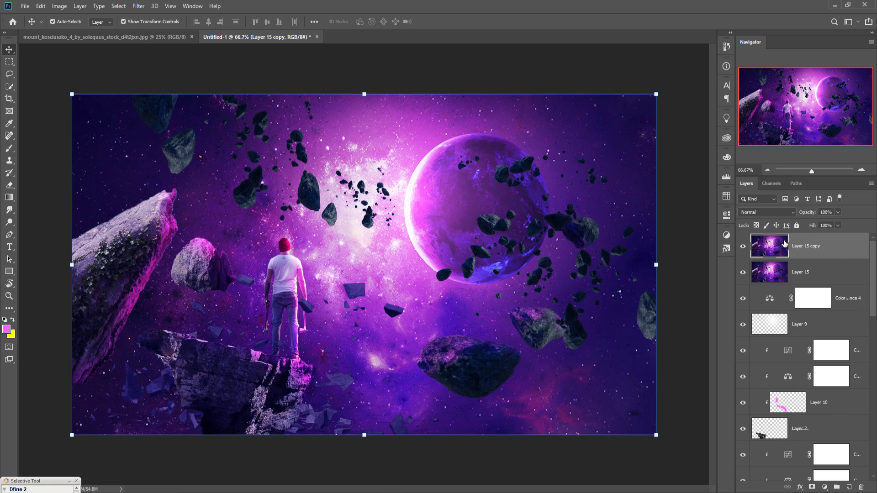
Start the Camera Raw Filter on the Layer 15 copy and set the post-crop vignetting amount to -27.
left_click(138, 6)
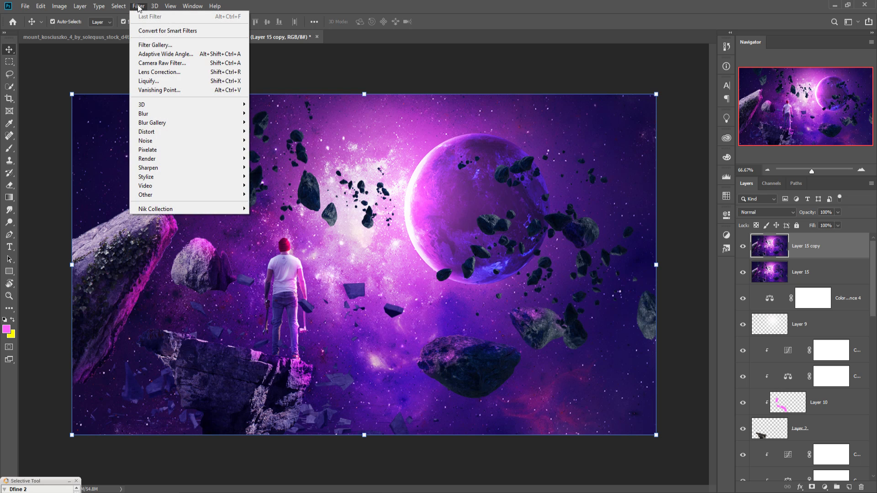
left_click(160, 63)
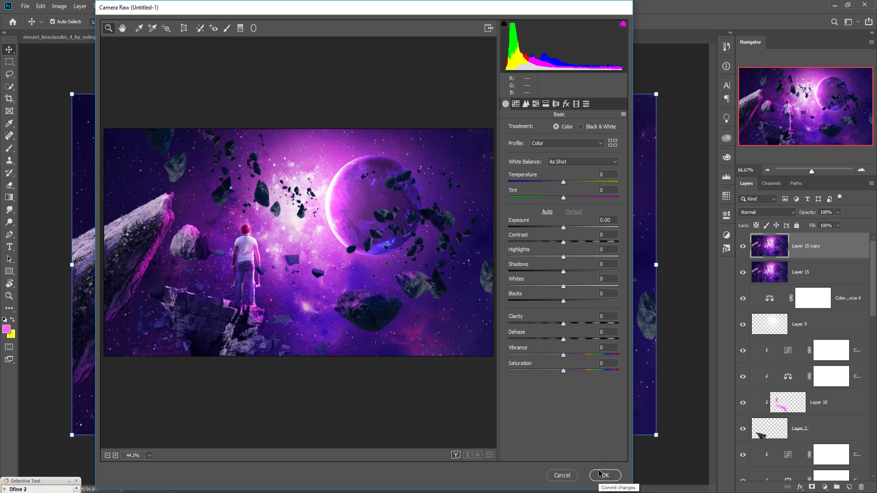
left_click(567, 105)
left_click_drag(566, 226, 549, 227)
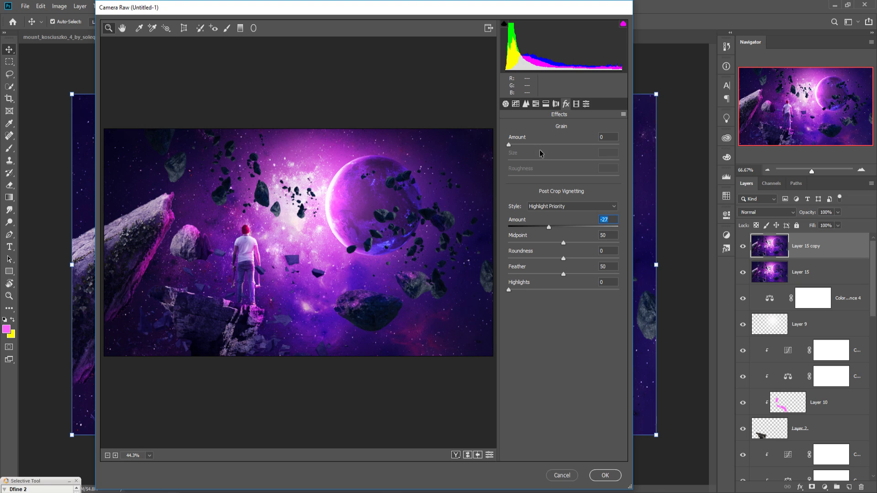
Set the Camera Raw saturation to +14 and the sharpening amount to 26.
left_click(506, 104)
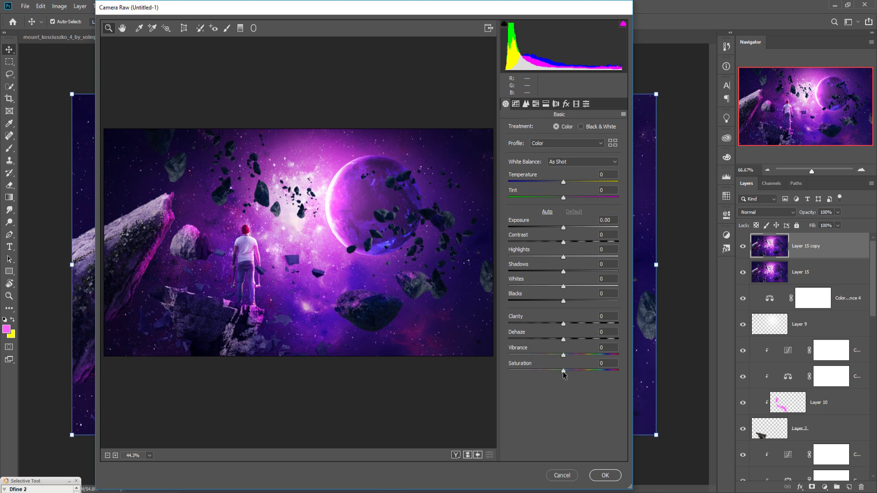
left_click_drag(563, 370, 570, 375)
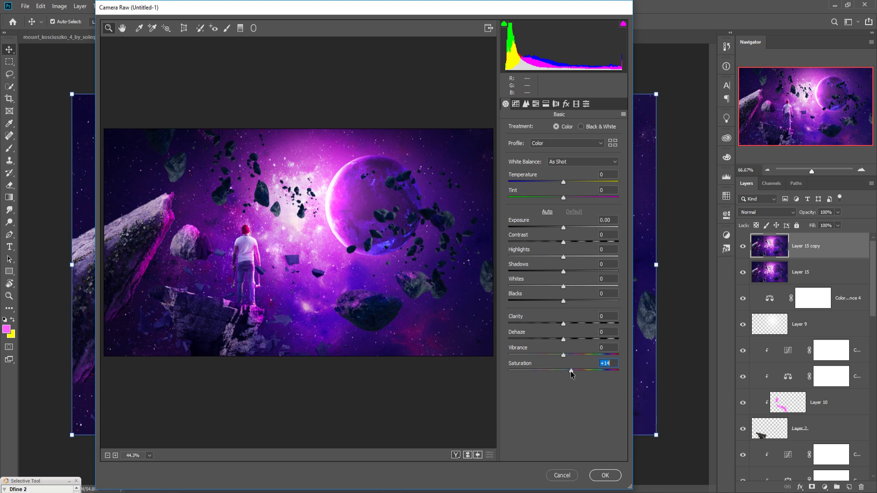
left_click(546, 105)
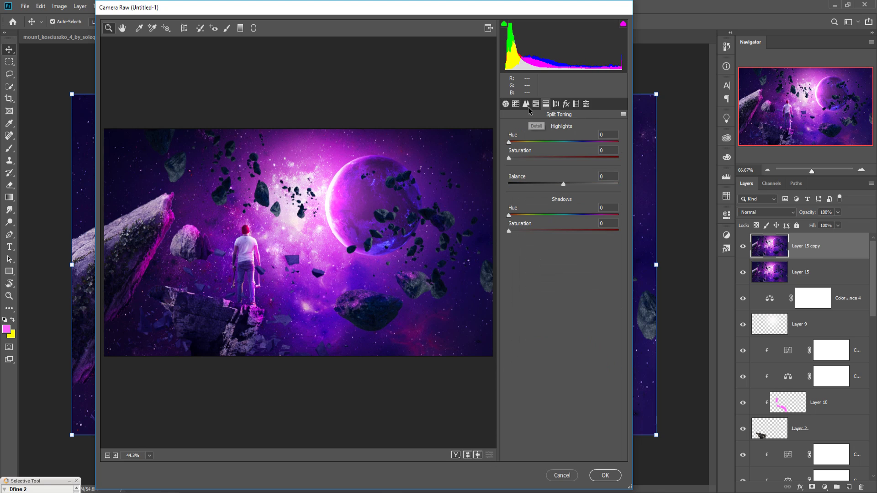
left_click(526, 104)
left_click_drag(509, 146, 527, 146)
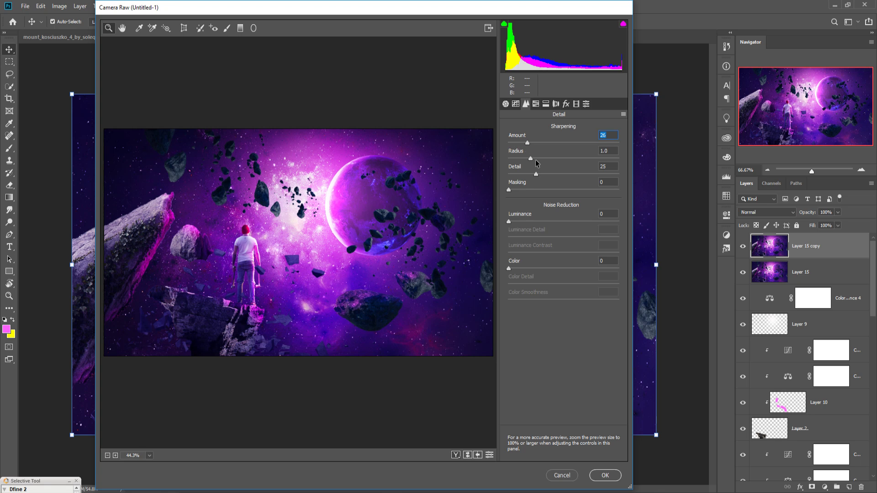
Split-tone the highlights with hue 56 and saturation 16 and the shadows with hue 195 and saturation 12, and apply the Camera Raw Filter.
left_click(546, 104)
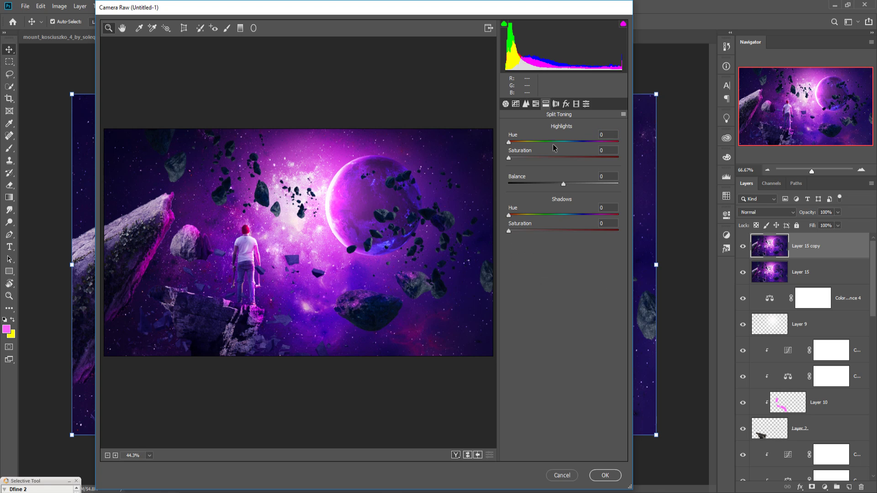
left_click_drag(509, 144, 526, 160)
left_click_drag(510, 220, 542, 223)
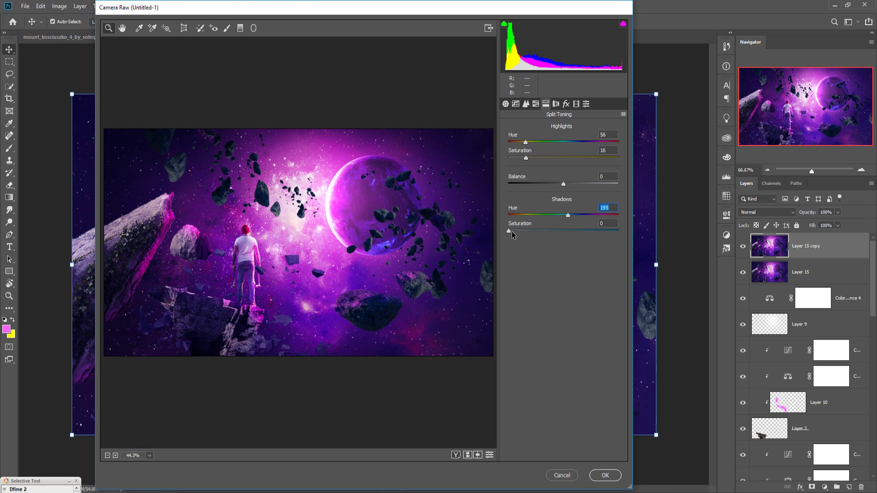
mouse_move(508, 231)
left_mouse_down()
mouse_move(529, 232)
mouse_move(521, 231)
left_mouse_up()
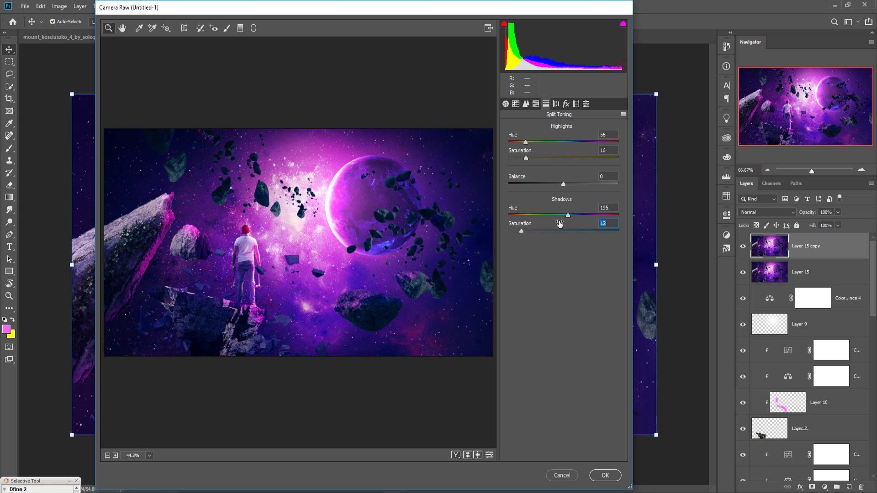
mouse_move(568, 216)
left_mouse_down()
mouse_move(562, 219)
mouse_move(575, 221)
mouse_move(568, 222)
left_mouse_up()
left_click(522, 232)
left_click(604, 475)
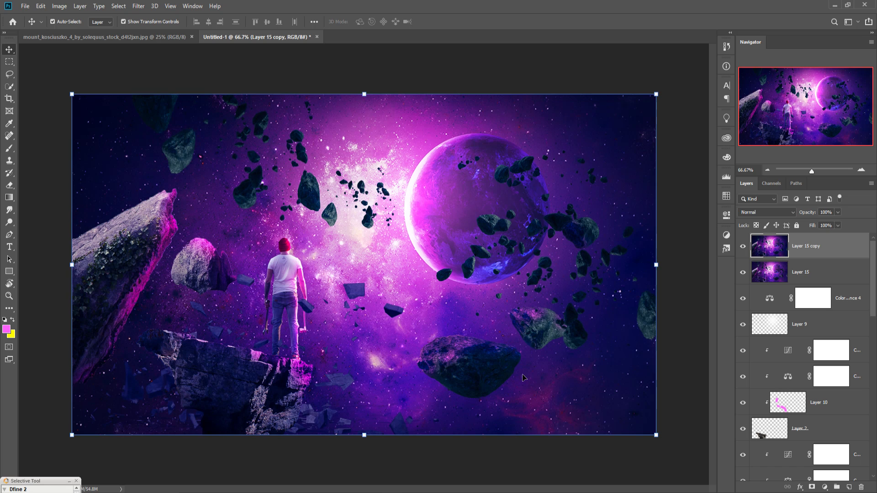
Start Color Efex Pro 4 on the Layer 15 copy and set Cross Processing to method B02 at 16% strength.
left_click(138, 6)
mouse_move(159, 213)
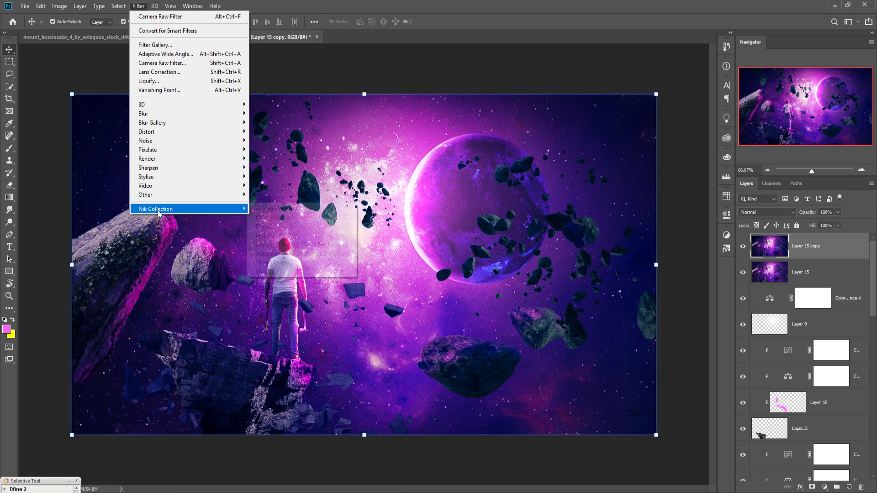
left_click(272, 217)
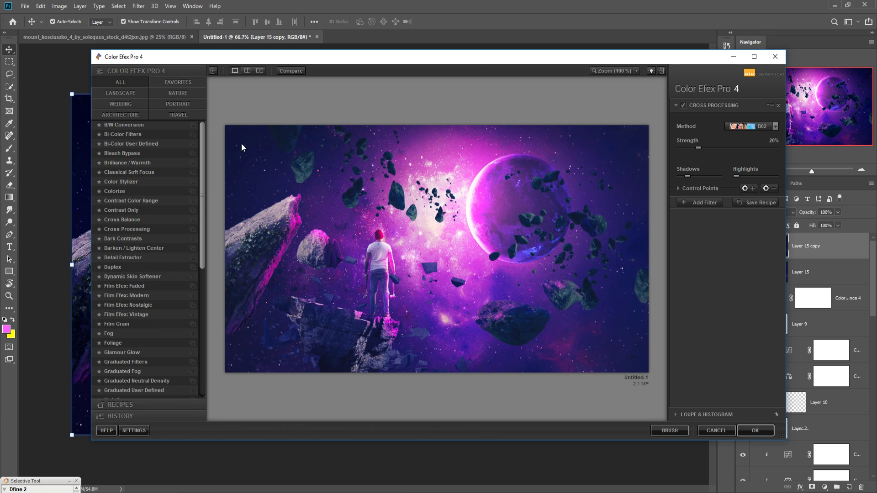
left_click(775, 126)
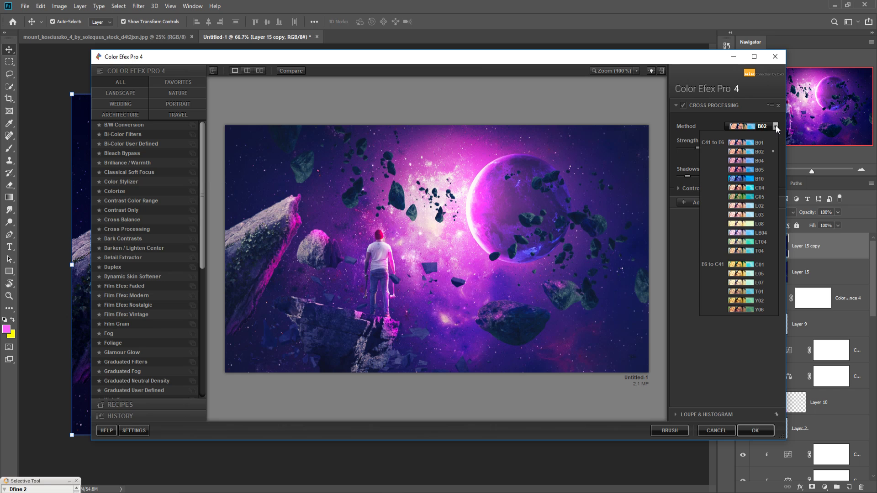
left_click(762, 151)
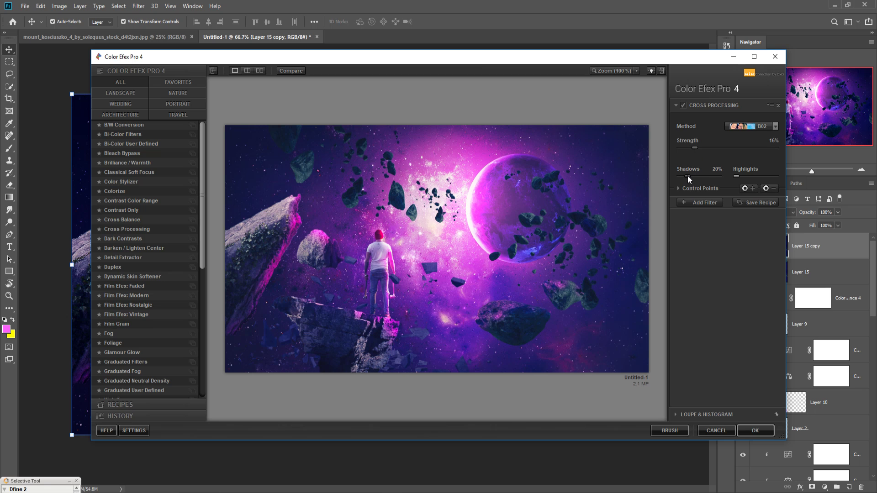
Raise the Cross Processing shadows to 42%, lower the highlights, and apply the effect.
left_click_drag(688, 177, 696, 176)
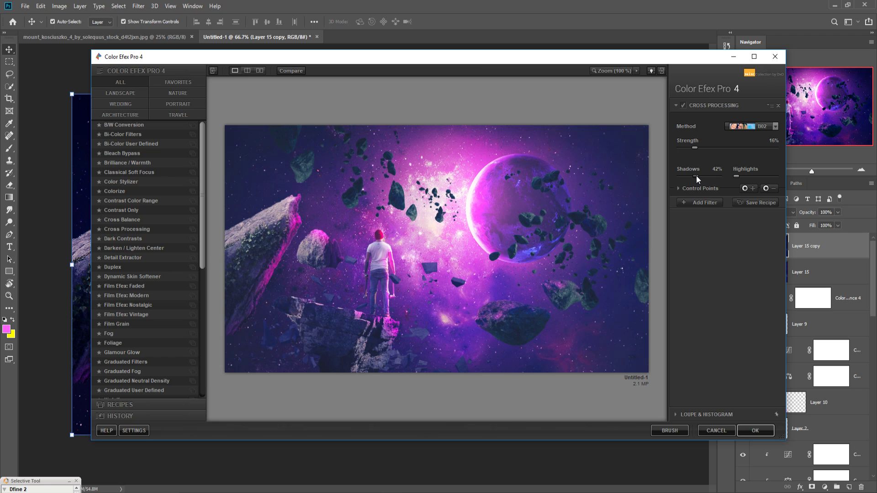
mouse_move(736, 177)
left_click_drag(738, 177, 725, 180)
left_click(751, 430)
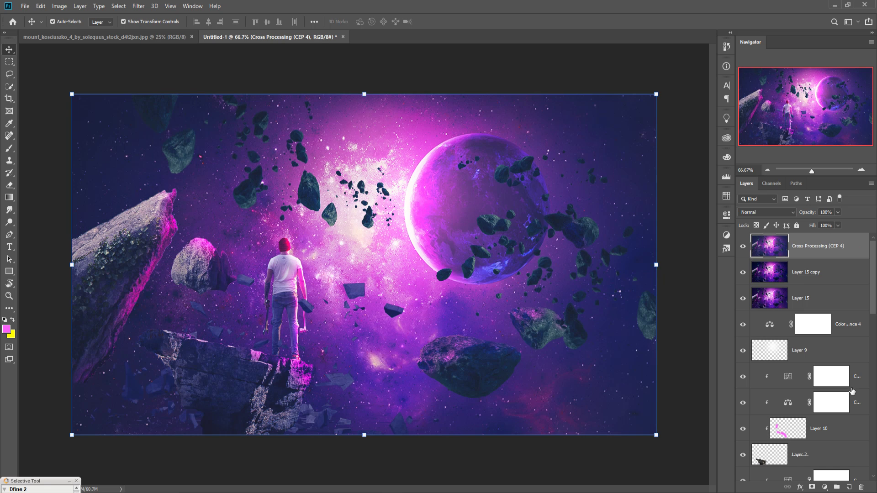
Add a new layer above the Cross Processing layer and fill it with 50% Gray at Normal mode and 100% opacity.
left_click(849, 487)
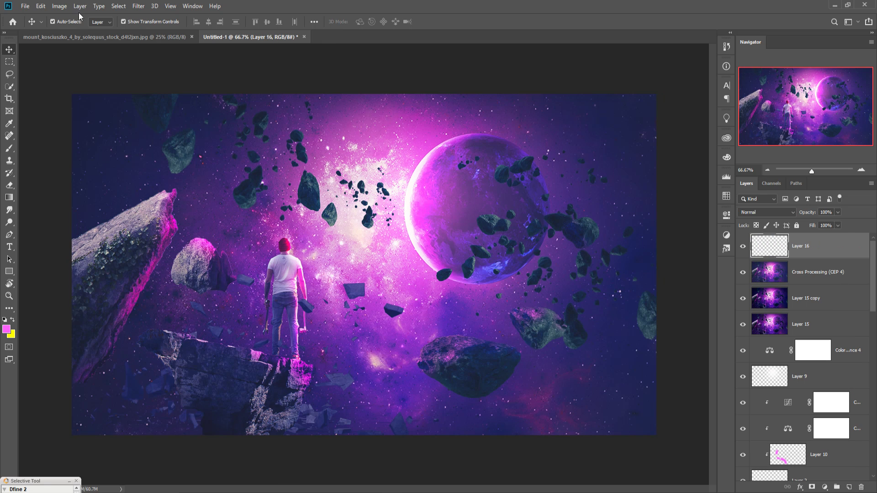
left_click(37, 5)
left_click(50, 154)
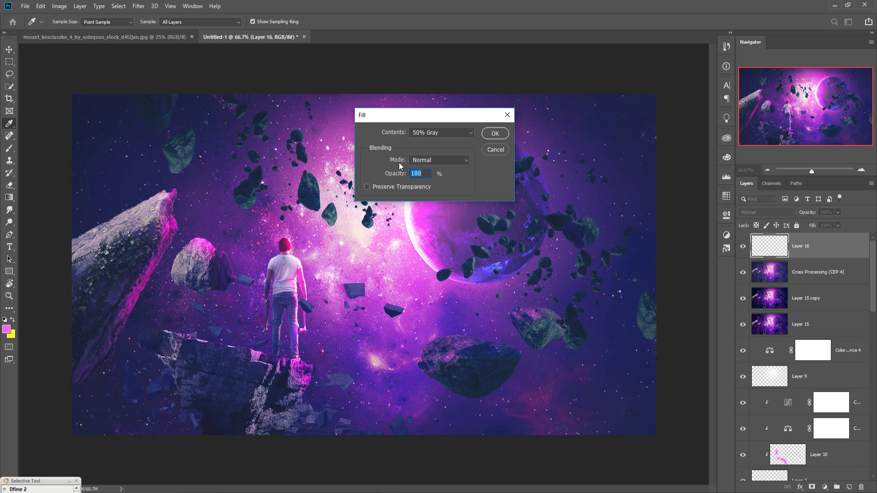
left_click(494, 133)
key("v")
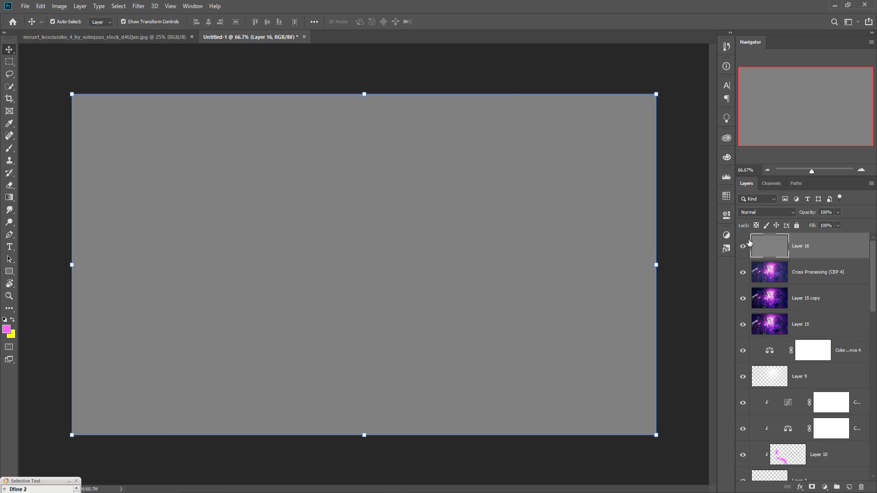
Set the blend mode of the gray-filled Layer 16 to Soft Light, comparing it with Overlay.
left_click(771, 214)
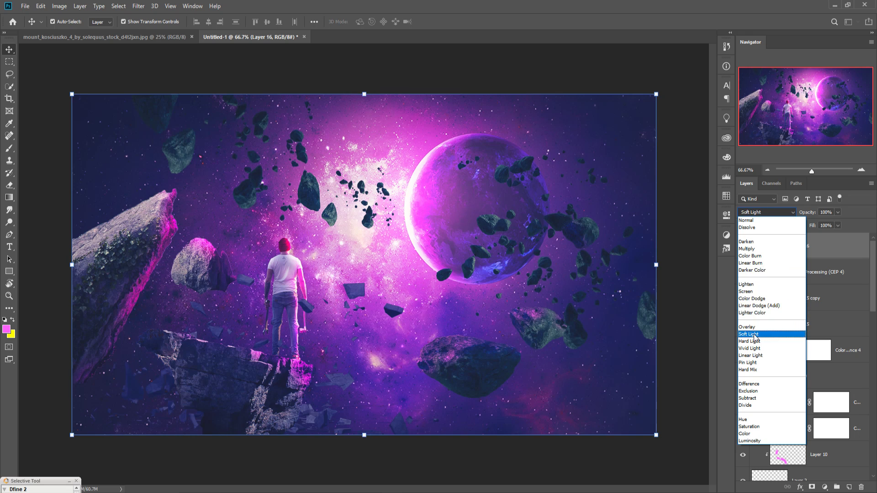
left_click(749, 334)
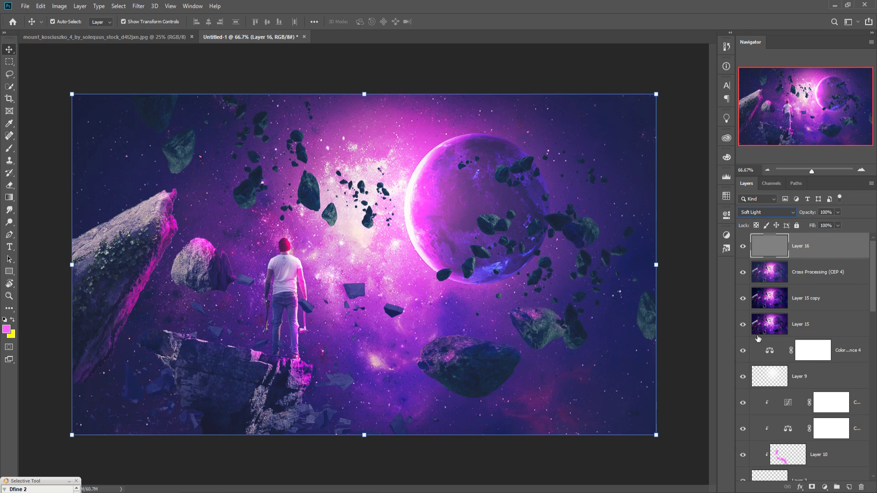
left_click(775, 215)
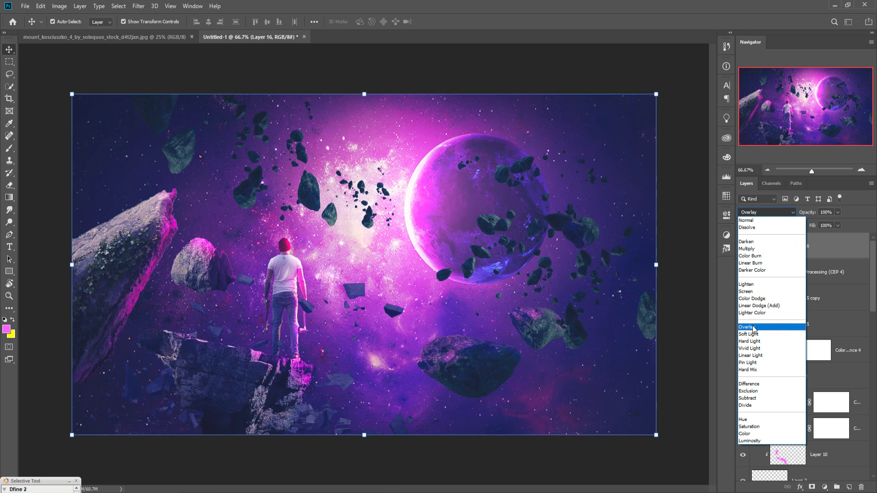
left_click(754, 334)
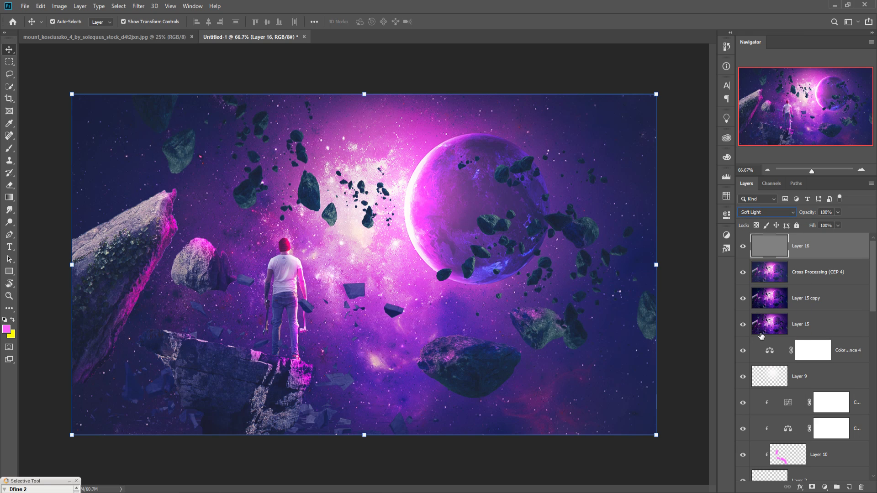